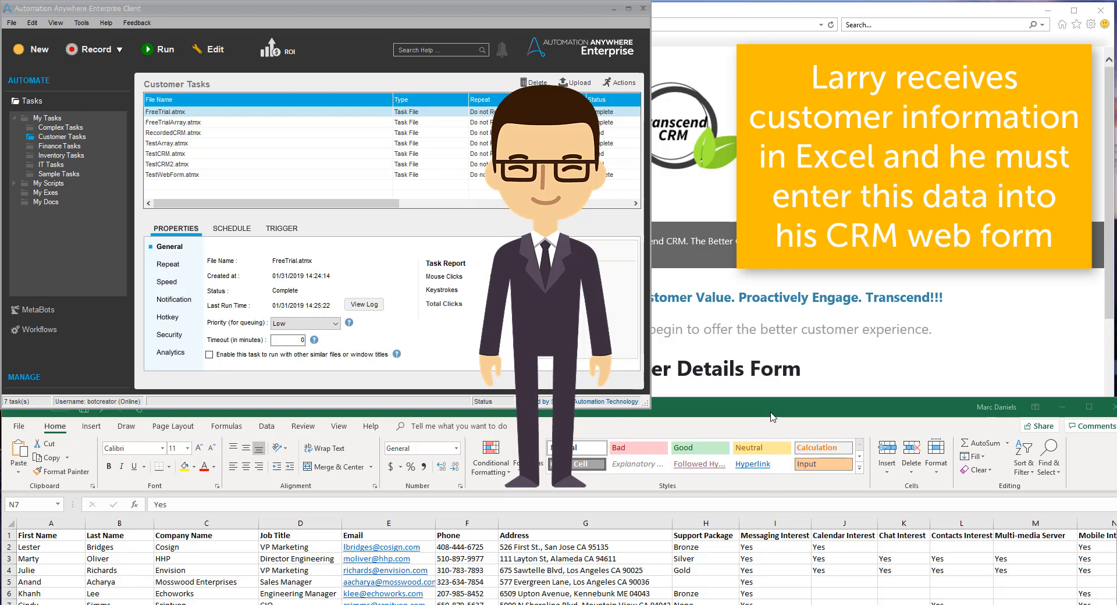
Examine the Customer Details Form in the browser, including its Service Package options and product checkboxes, and return to the customer spreadsheet
left_click(809, 302)
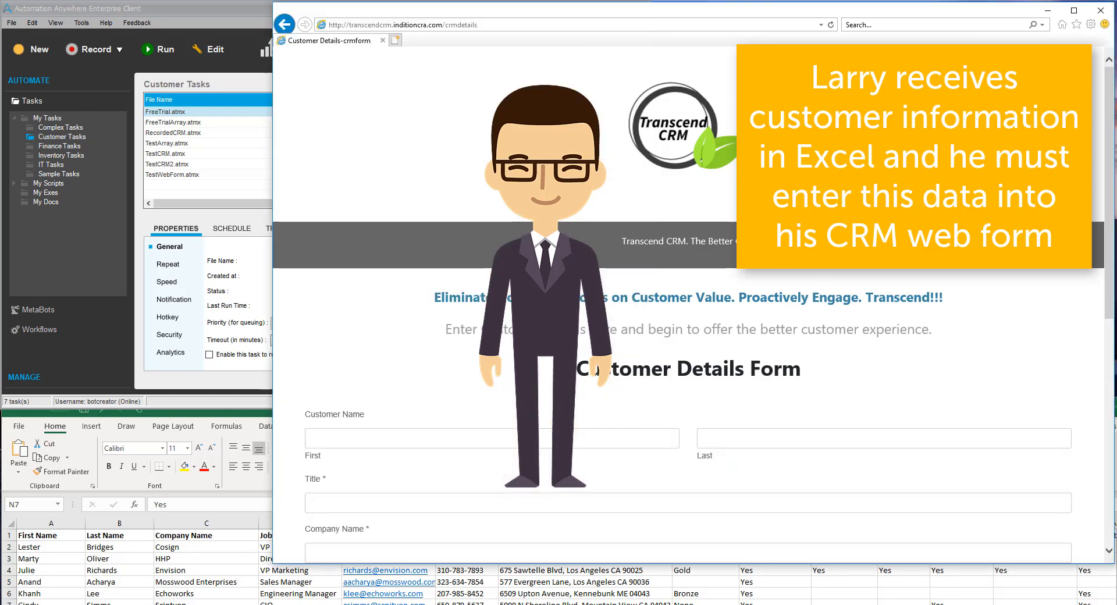
left_click_drag(1111, 229, 1112, 429)
left_click(1066, 339)
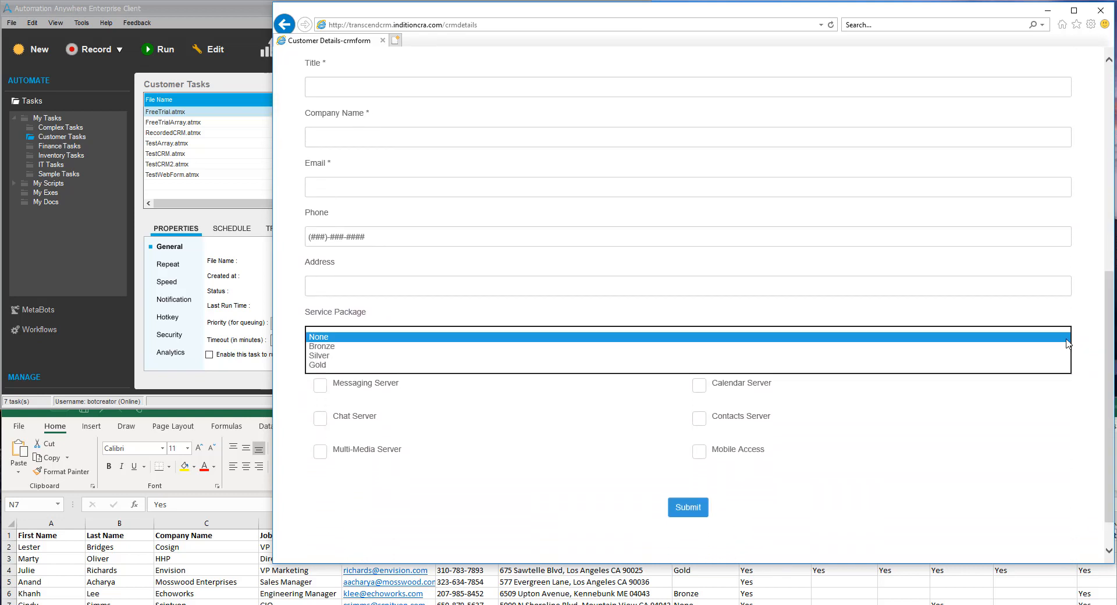
left_click(1042, 423)
left_click(1041, 425)
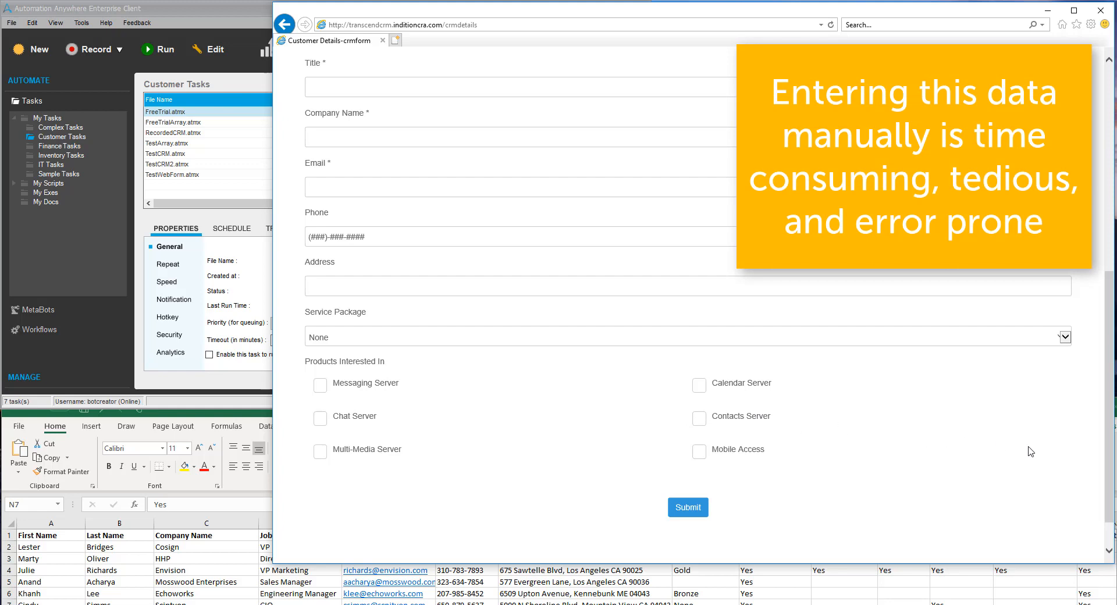
left_click_drag(1108, 457, 1114, 212)
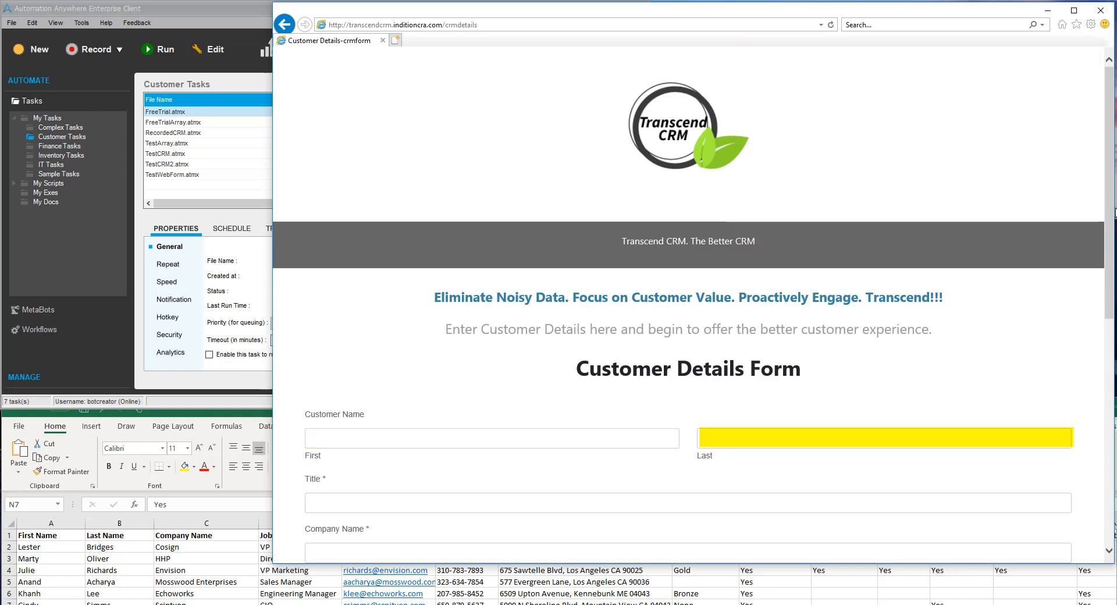
left_click(152, 437)
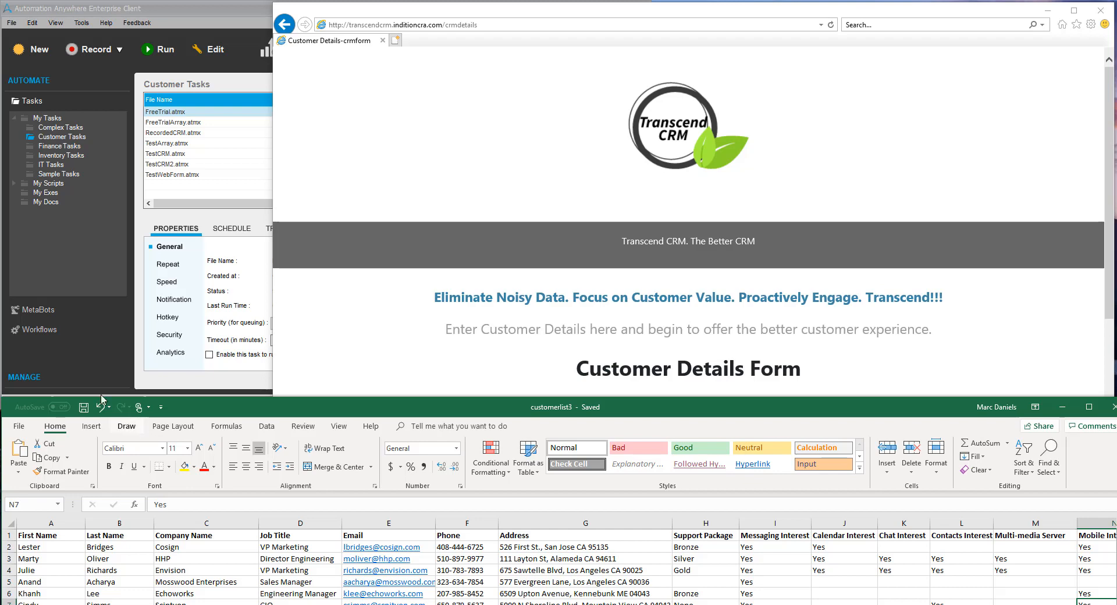
left_click(36, 54)
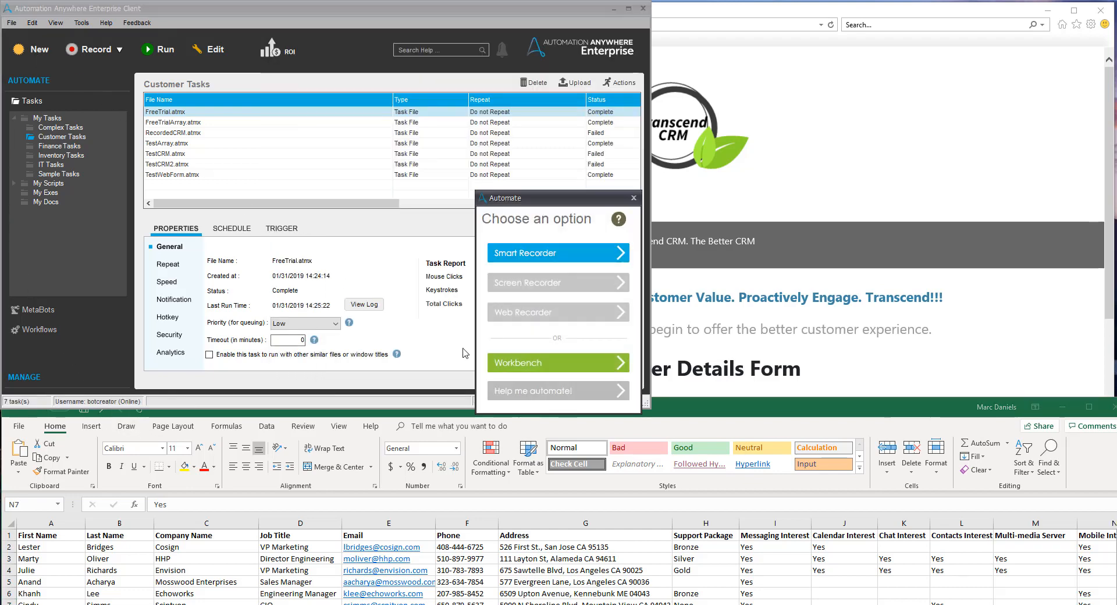
left_click(531, 365)
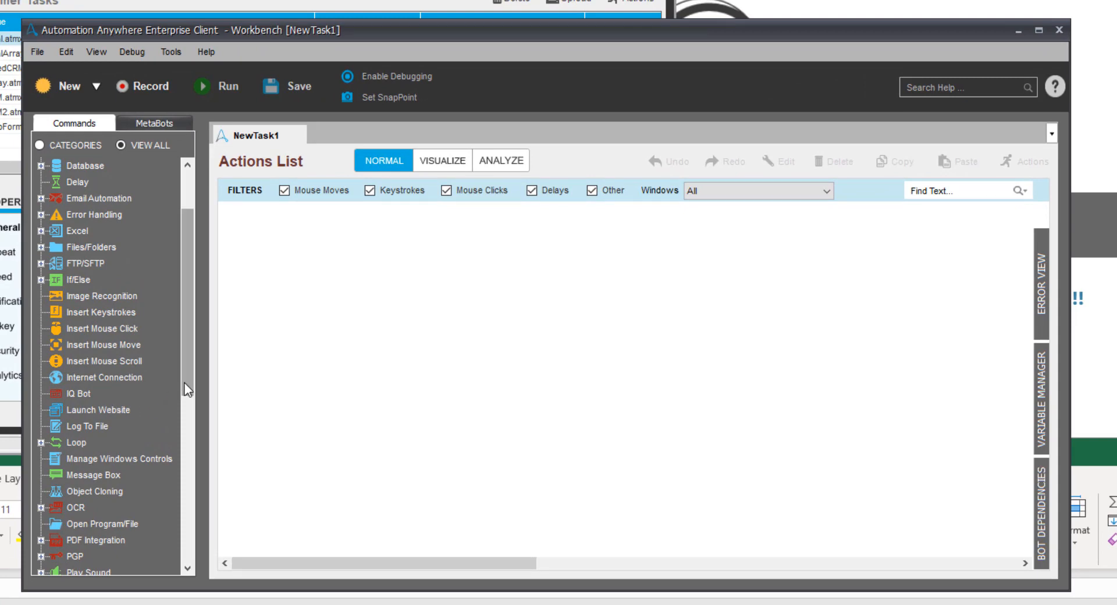
left_click_drag(188, 381, 186, 539)
left_click(41, 523)
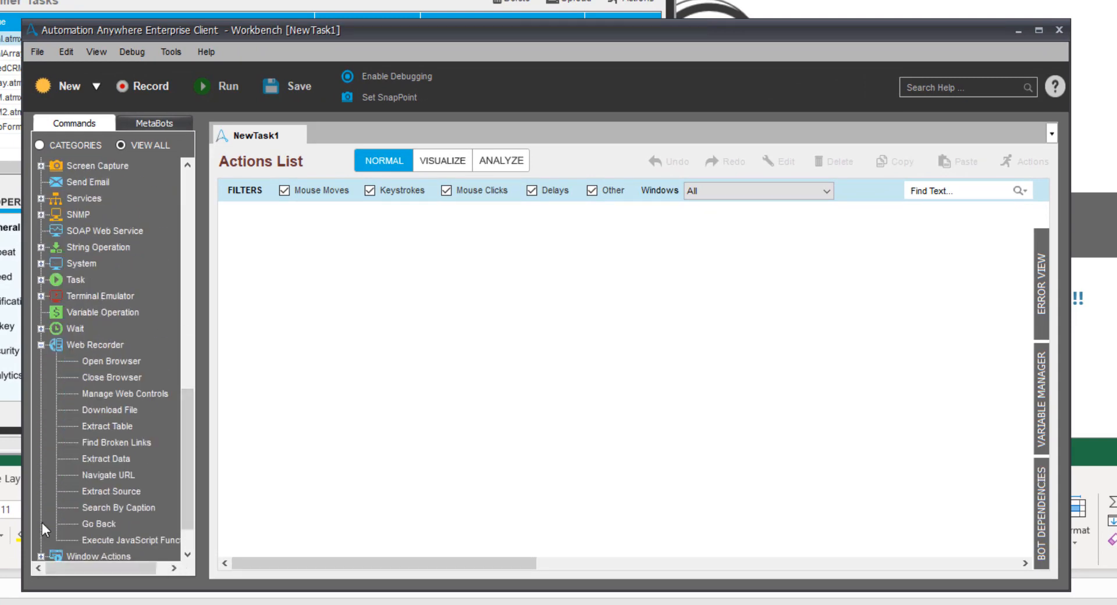
left_click_drag(118, 358, 289, 247)
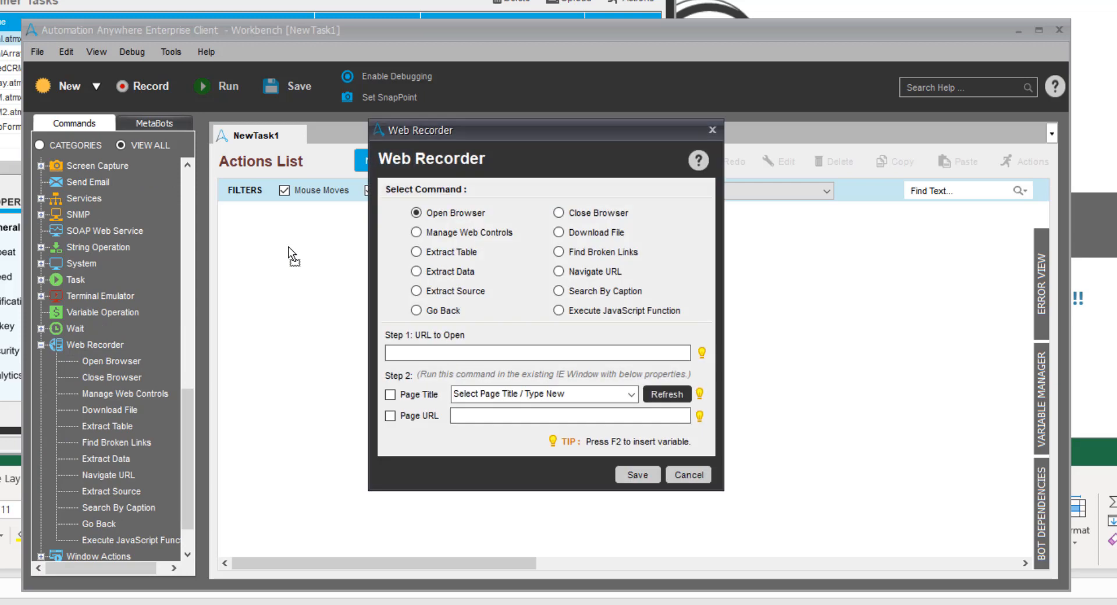
left_click(472, 352)
type("http://transcendcrm.inditioncra.com/crmdetails")
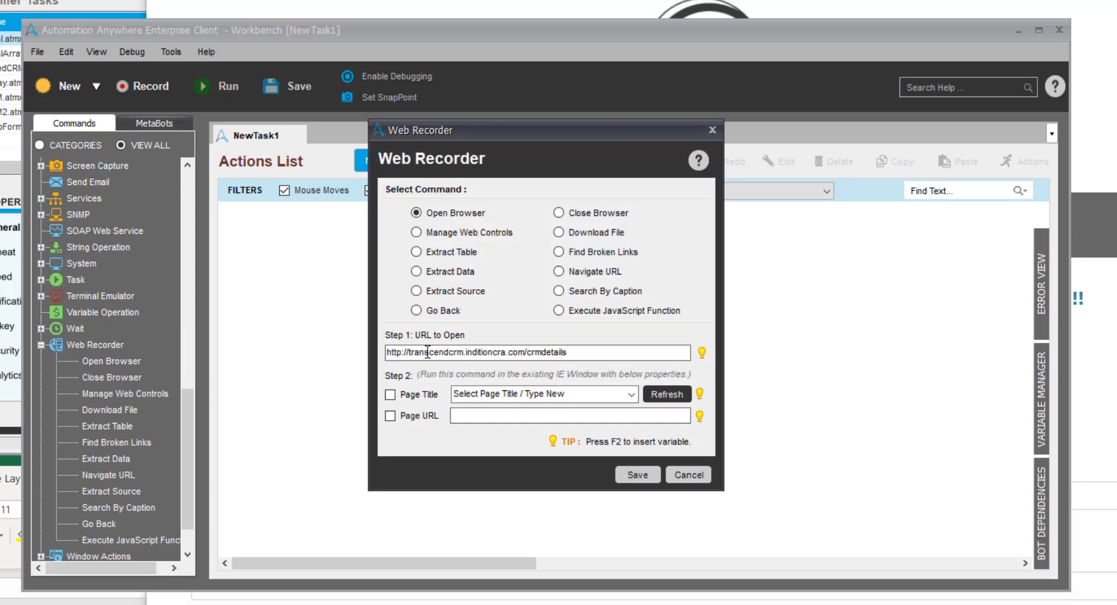
left_click(638, 474)
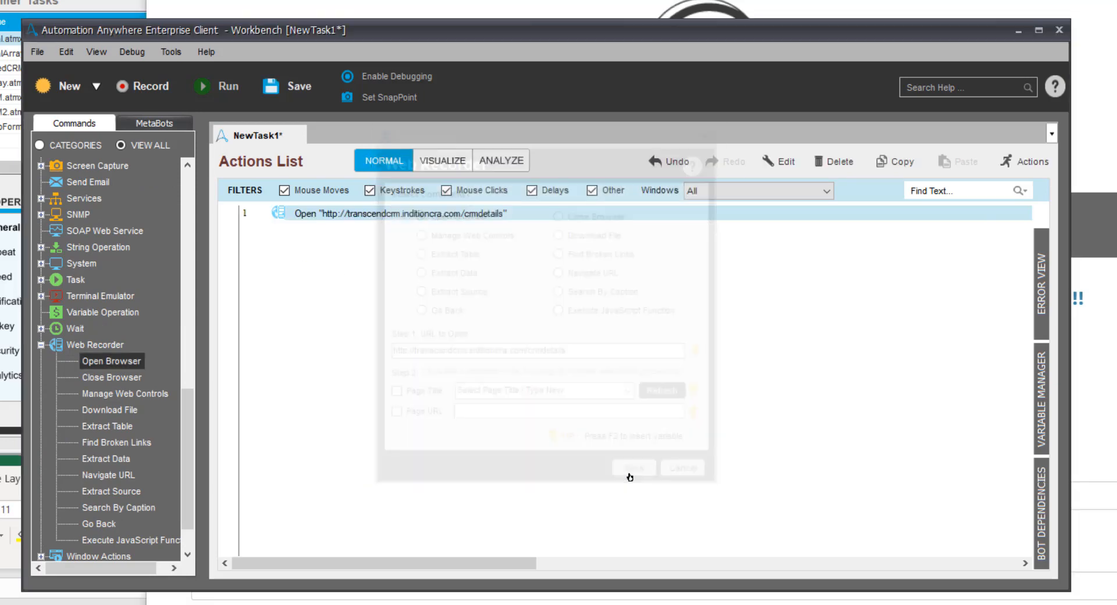
Add a Wait For Window command that waits for the Customer Details-crmform - Internet Explorer window to open
left_click_drag(189, 399, 188, 381)
left_click(50, 377)
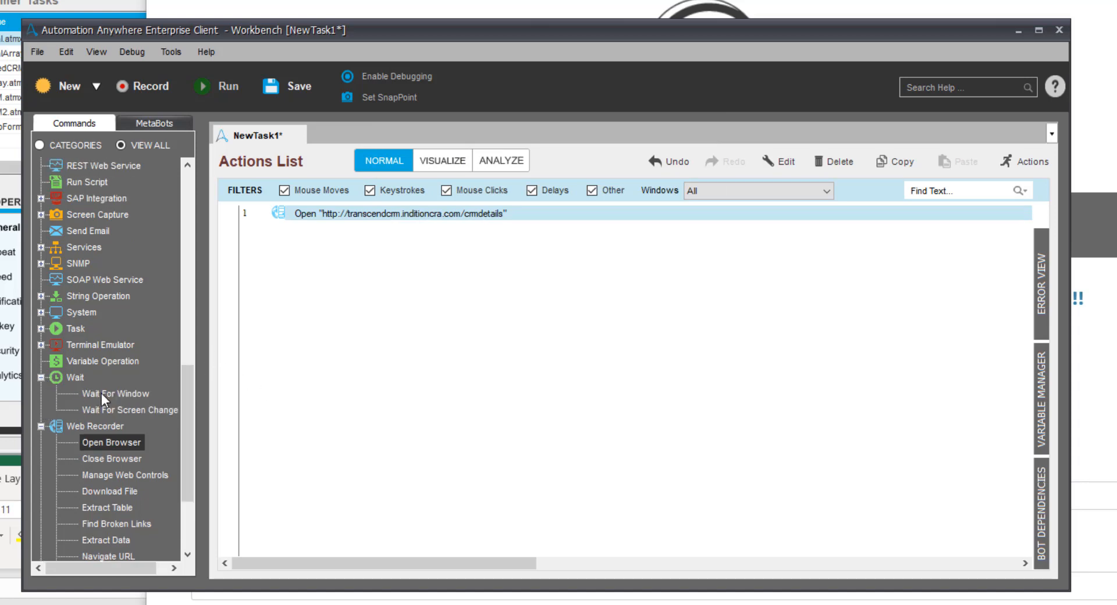
left_click_drag(101, 394, 319, 274)
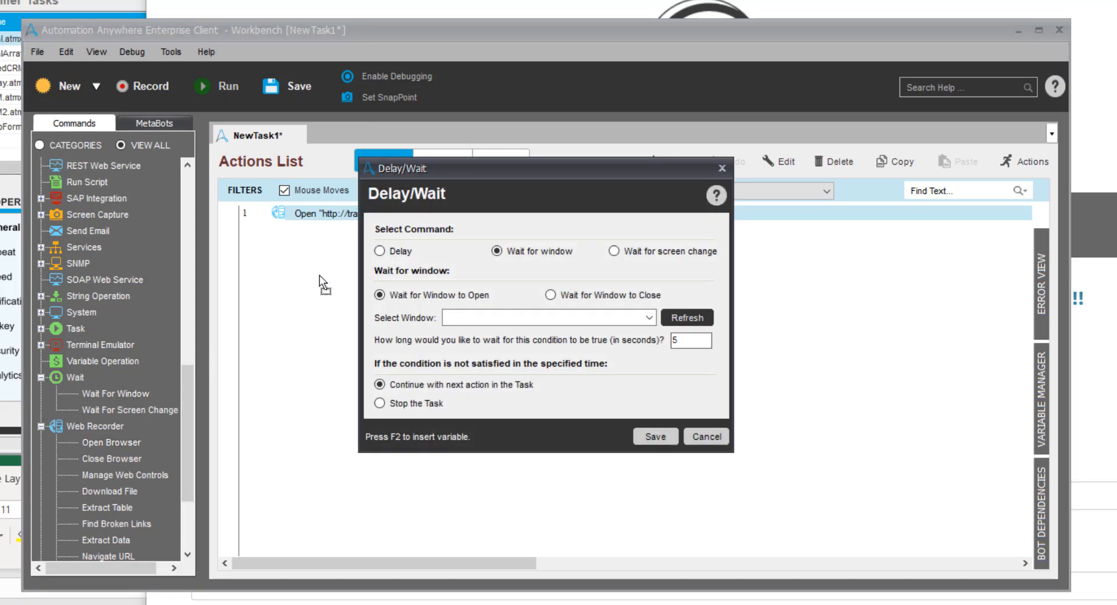
left_click(648, 318)
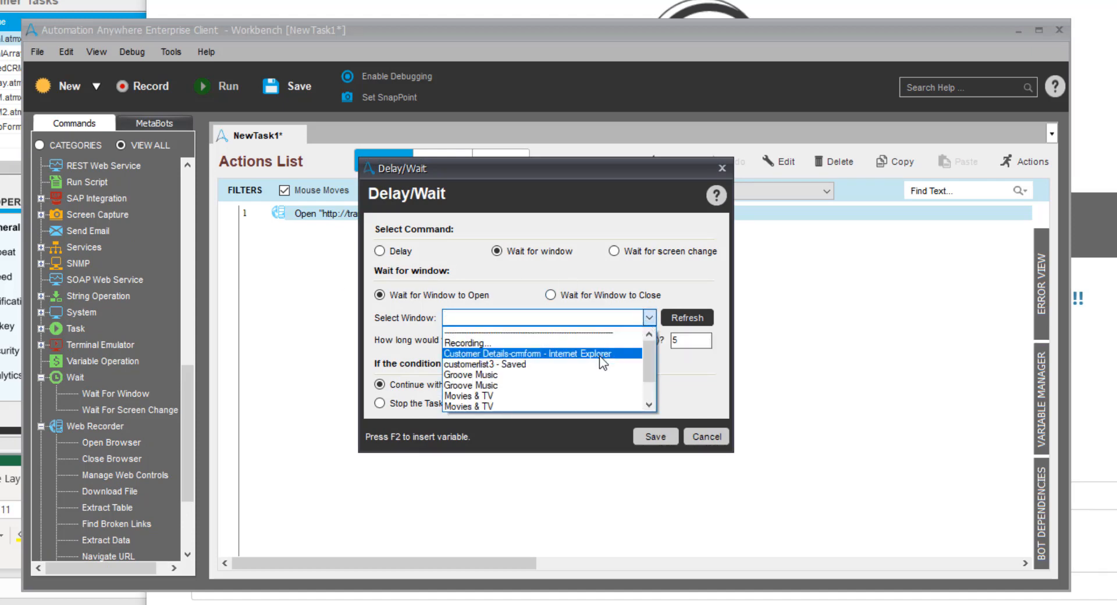
left_click(600, 357)
left_click(652, 438)
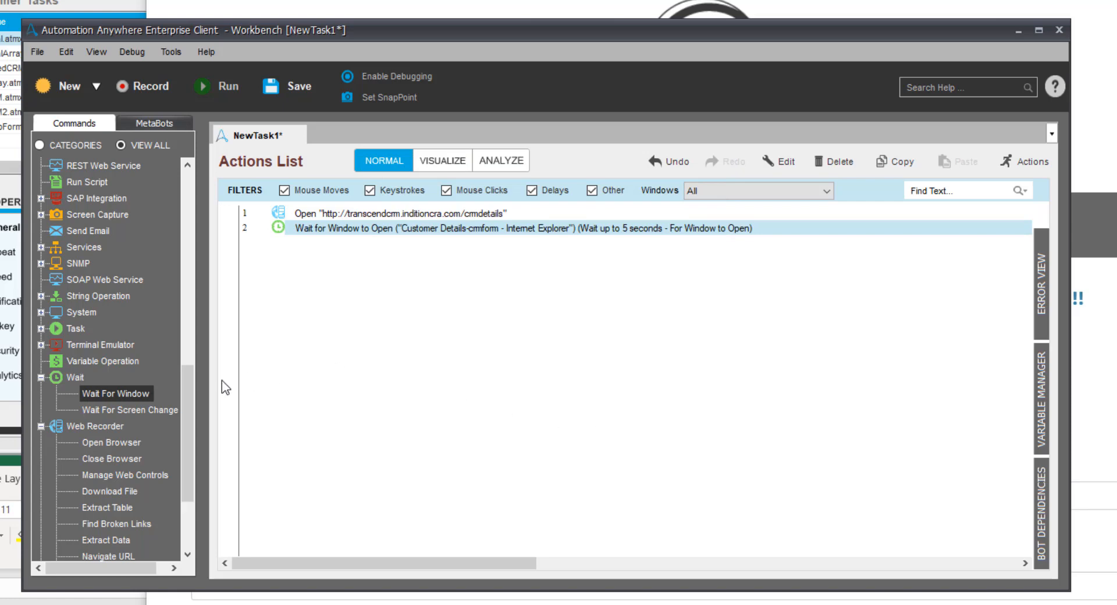
Add an Excel Open Spreadsheet command for customerlist3.xlsx from Documents\Demos\CRM_excel_to_web, with Contains Header enabled
left_click_drag(187, 386, 156, 180)
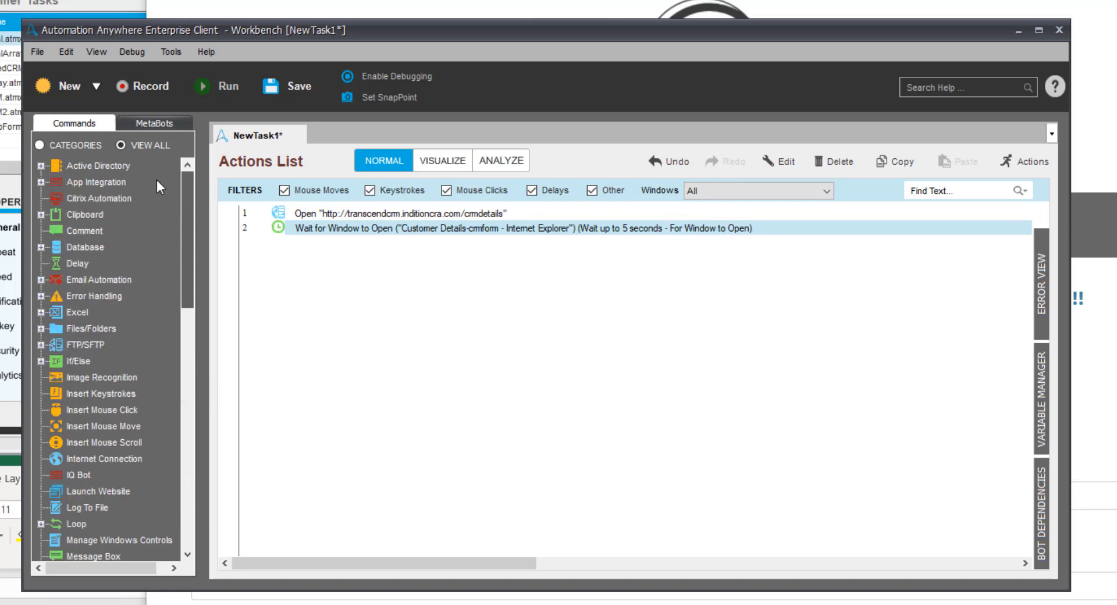
left_click(38, 312)
left_click_drag(89, 327, 351, 281)
left_click(674, 373)
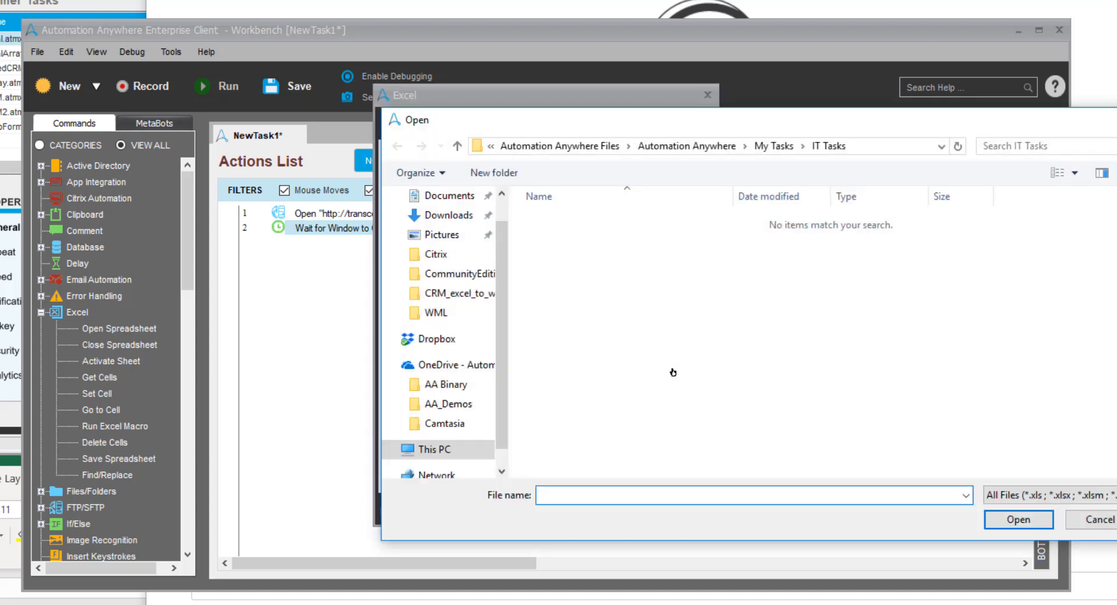
left_click(456, 197)
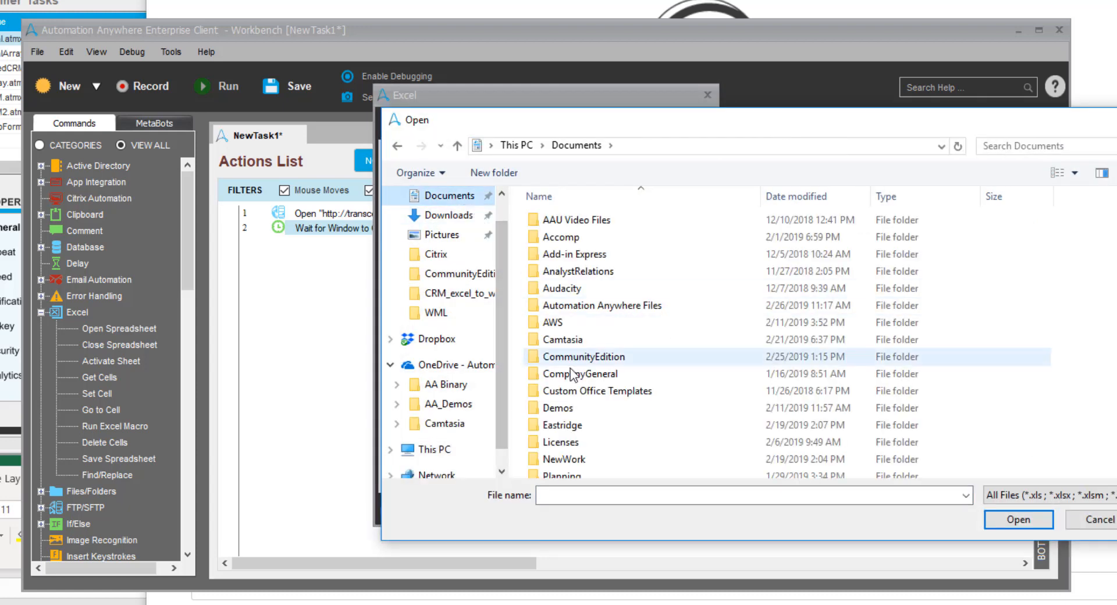
double_click(559, 407)
double_click(567, 237)
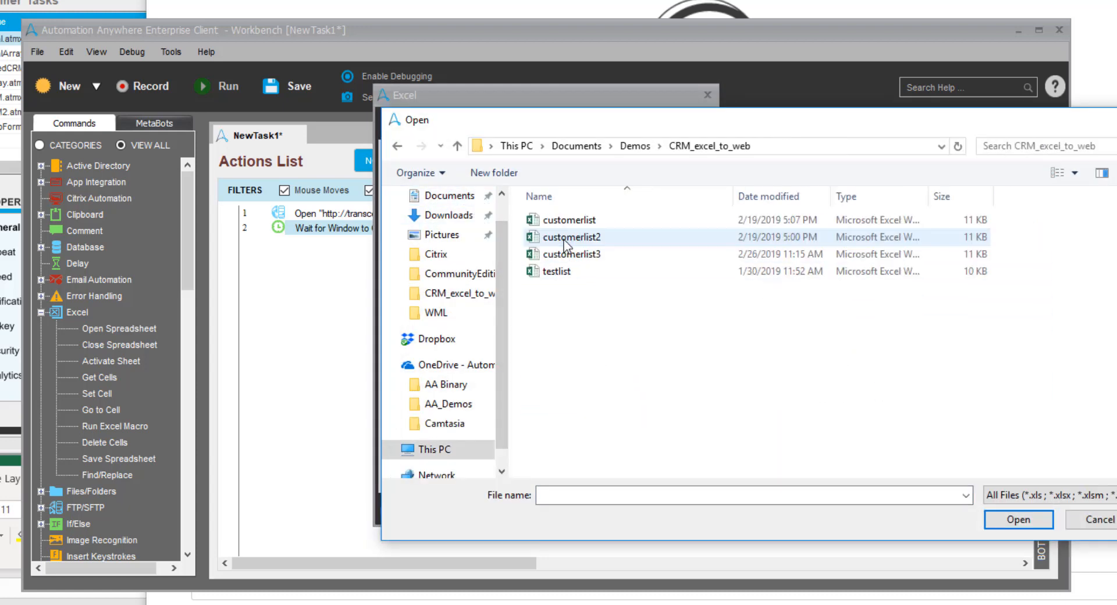
left_click(564, 254)
left_click(996, 520)
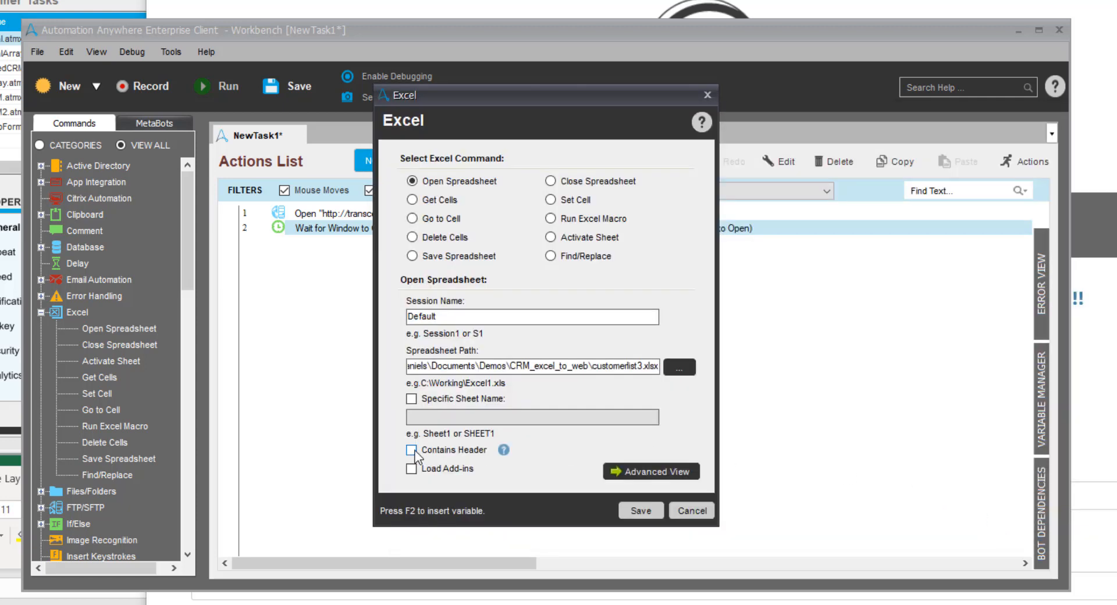
left_click(638, 515)
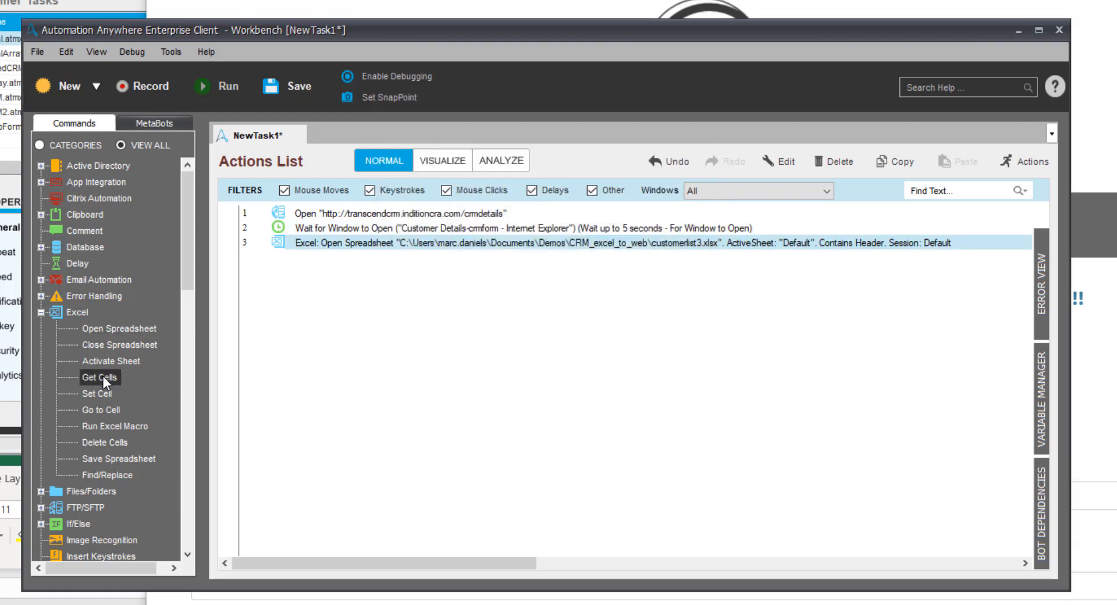
Add an Excel Get Cells command set to Get All Cells for the Default session
left_click_drag(103, 378, 345, 313)
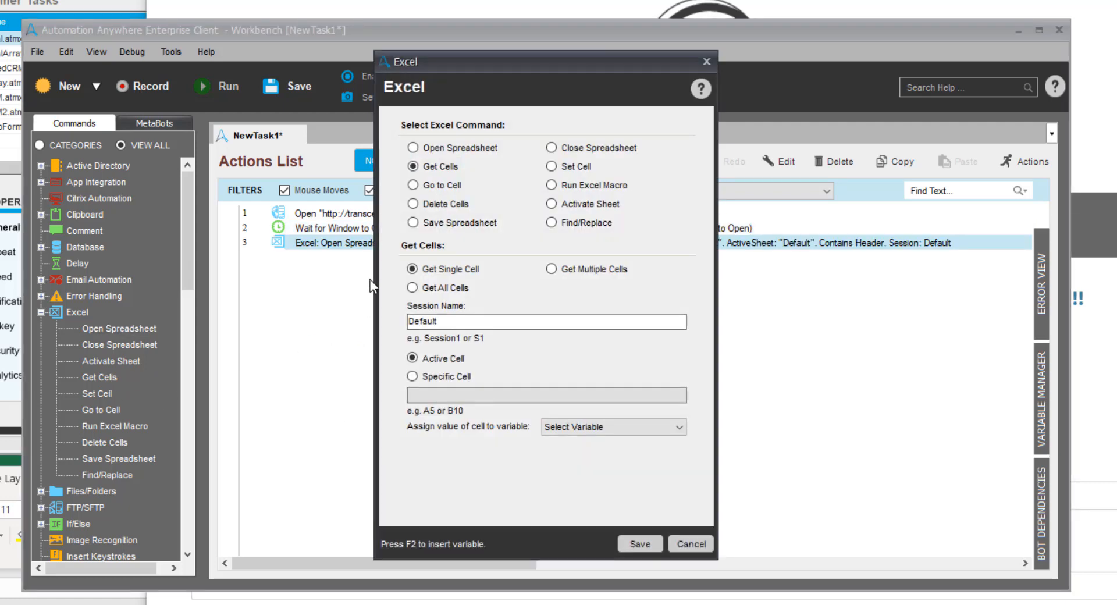
left_click(412, 287)
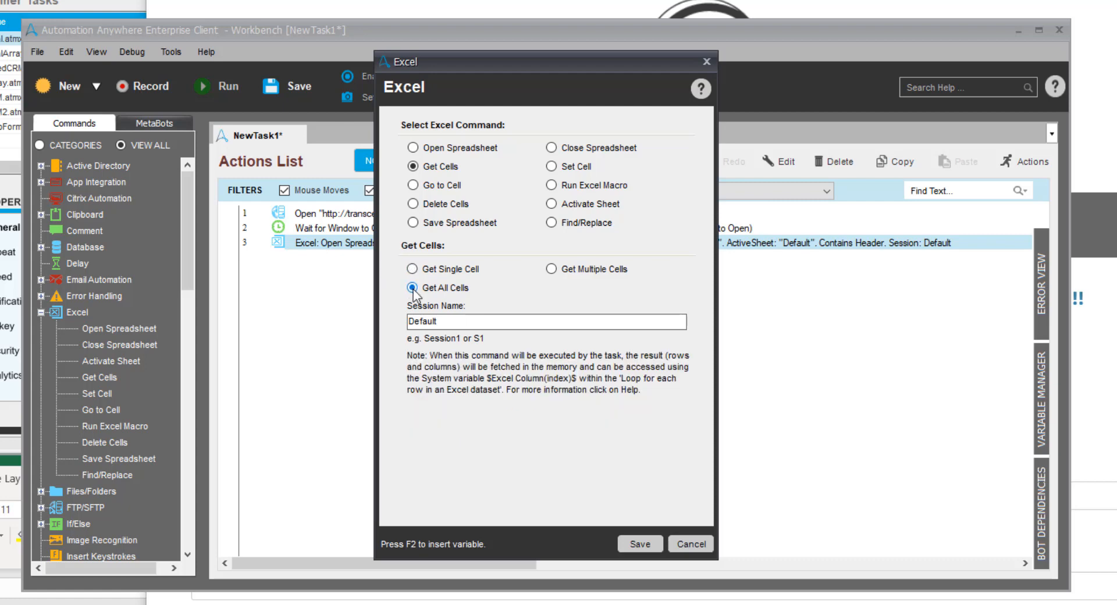
left_click(641, 544)
Add a loop over each row in an Excel dataset for the Default session
left_click_drag(185, 270, 190, 376)
left_click(38, 323)
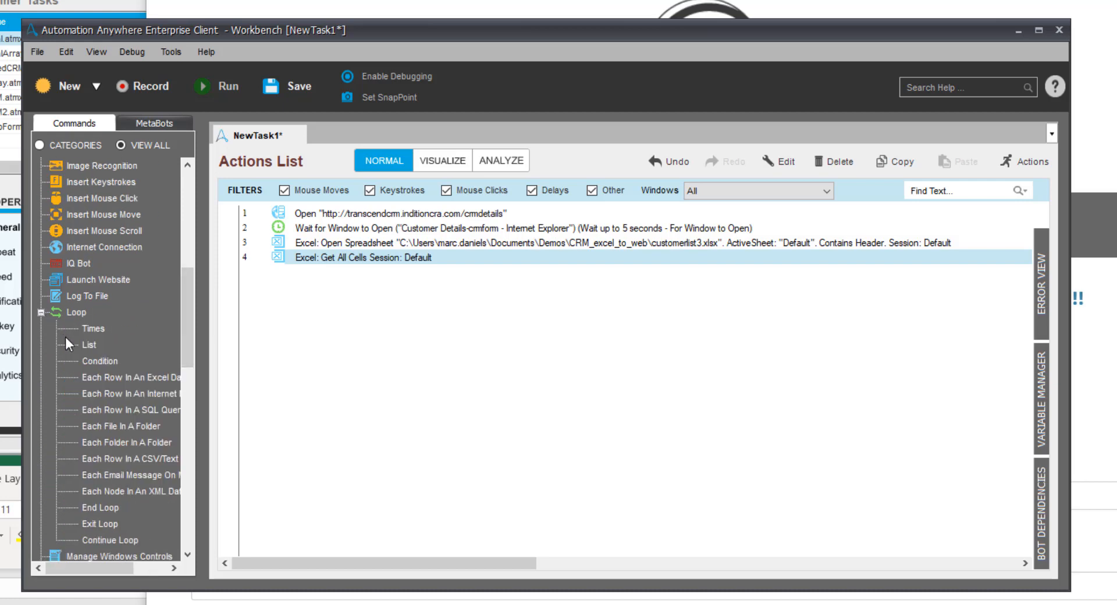
left_click_drag(93, 377, 311, 314)
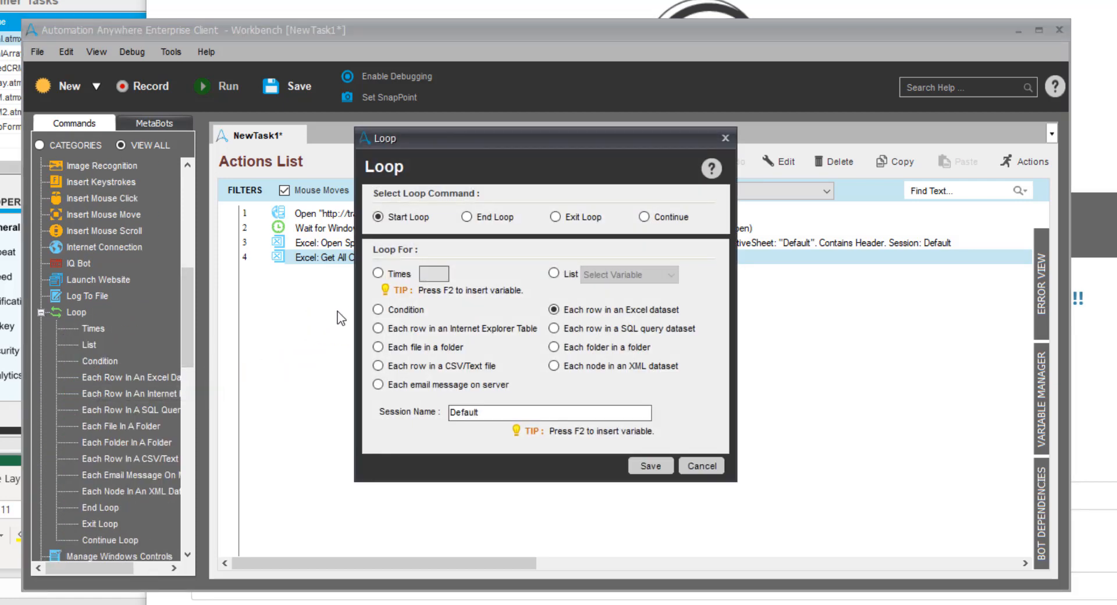
left_click(649, 465)
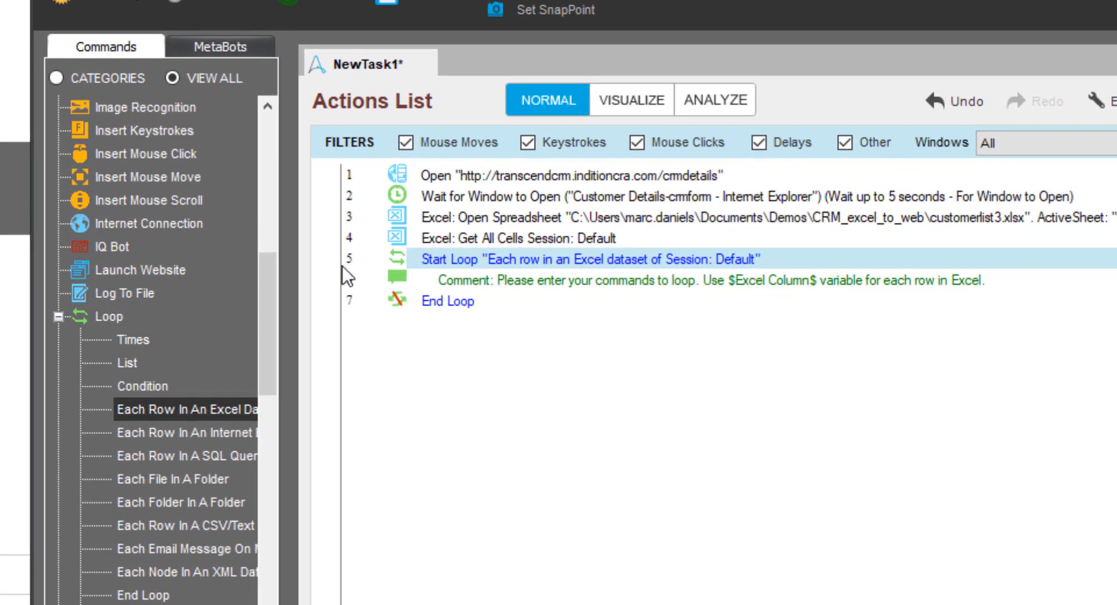
Add an Object Cloning command inside the loop and capture the First name text box of the Customer Details-crmform window
left_click_drag(268, 264, 270, 383)
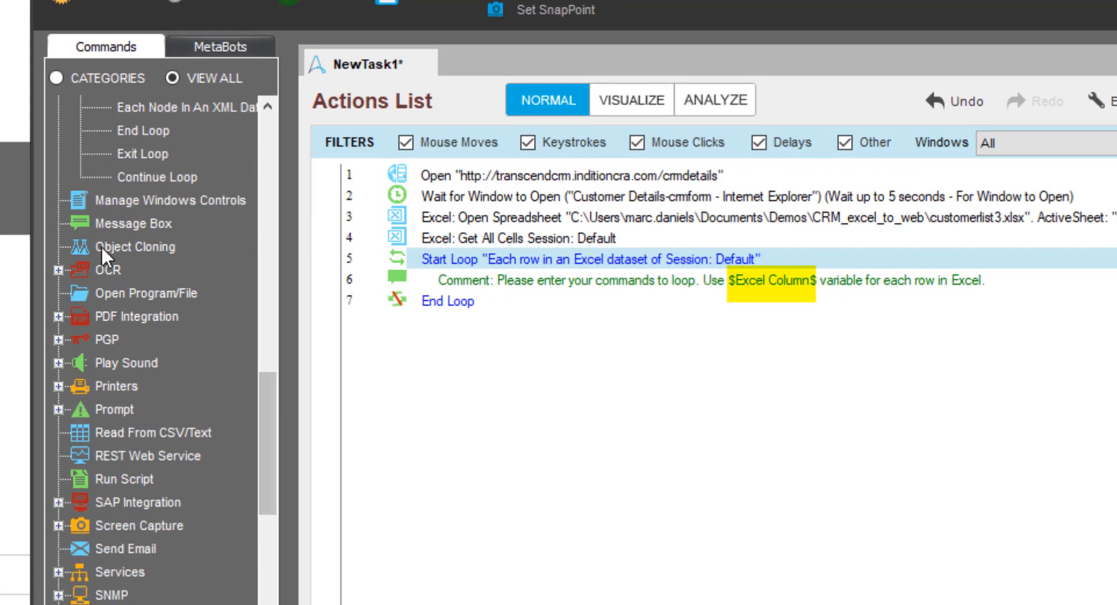
mouse_move(101, 246)
left_mouse_down()
mouse_move(390, 294)
mouse_move(476, 286)
left_mouse_up()
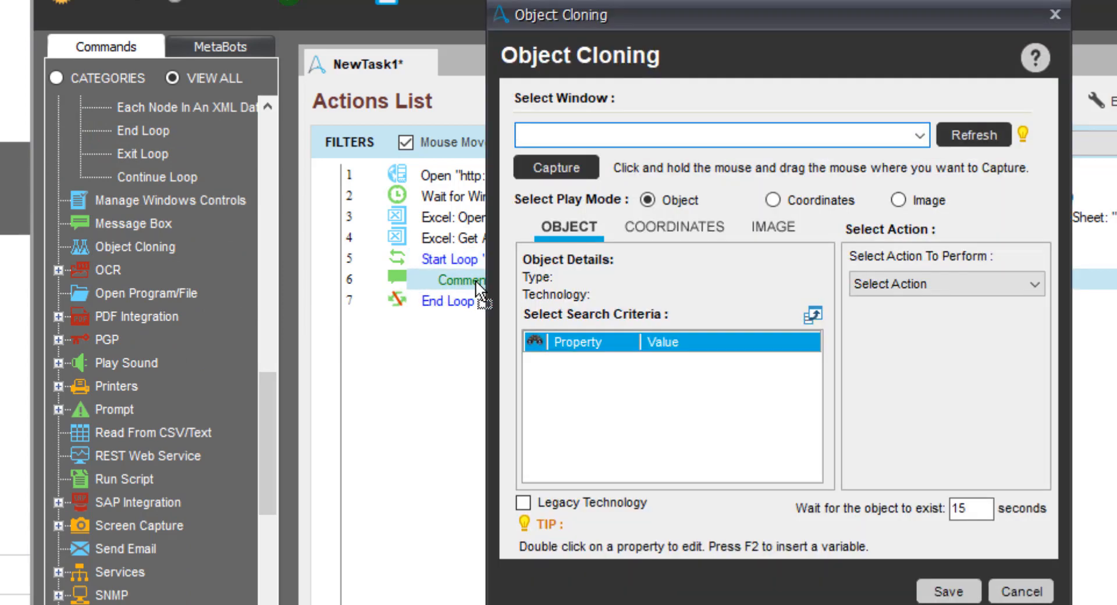
left_click(920, 137)
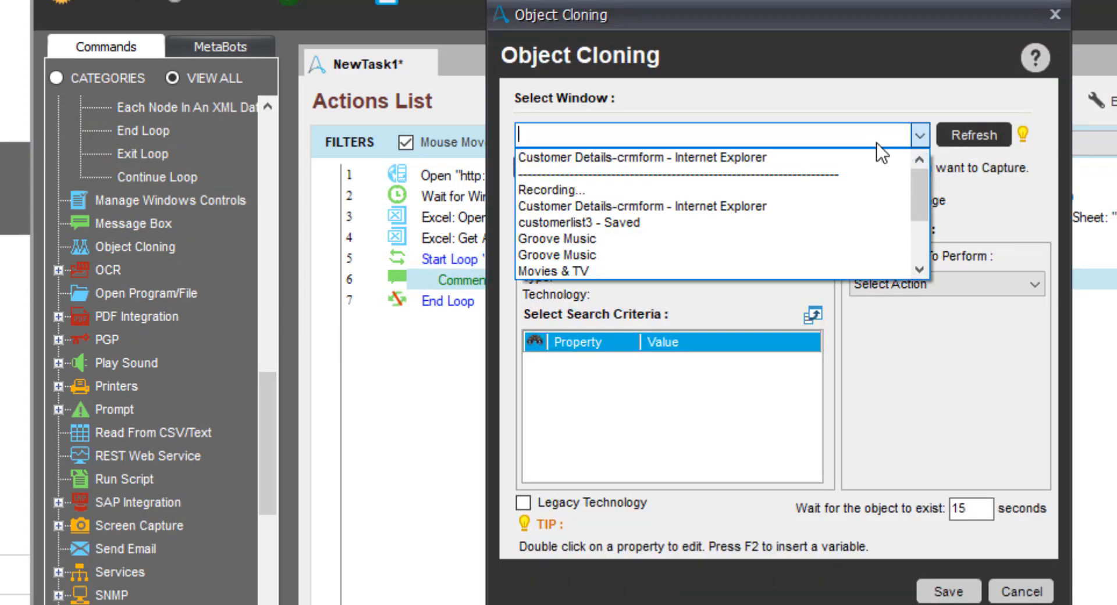
left_click(810, 157)
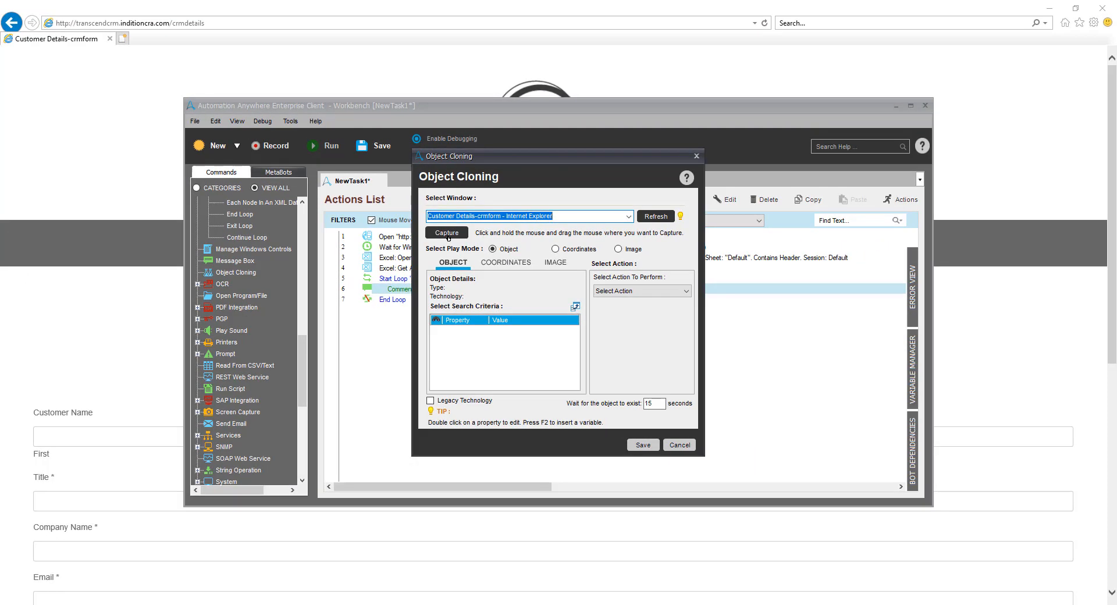
left_click_drag(448, 238, 448, 238)
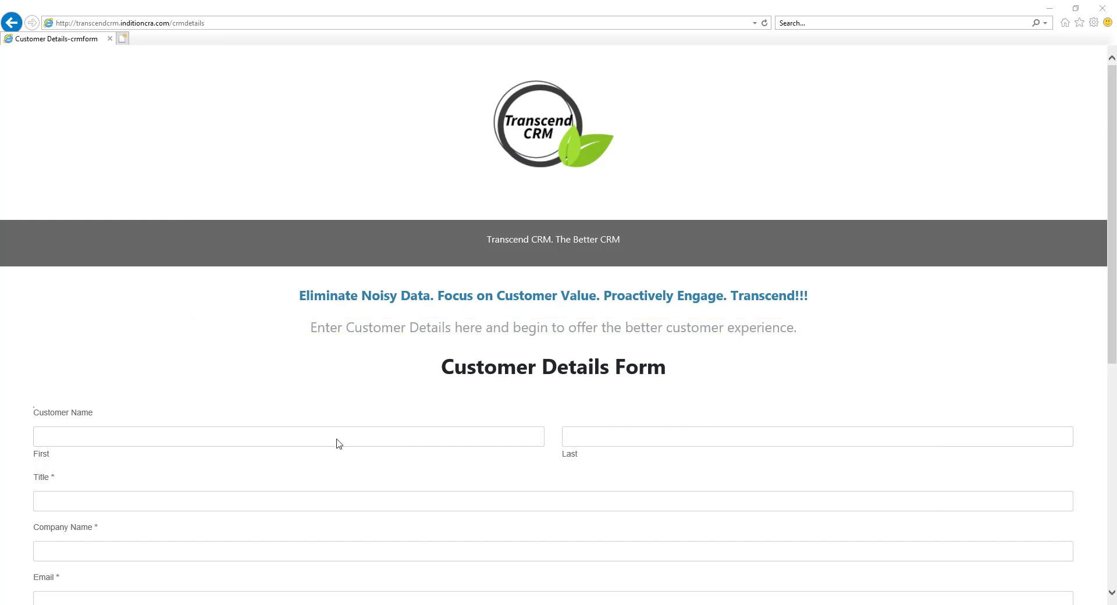
left_click_drag(337, 439, 334, 446)
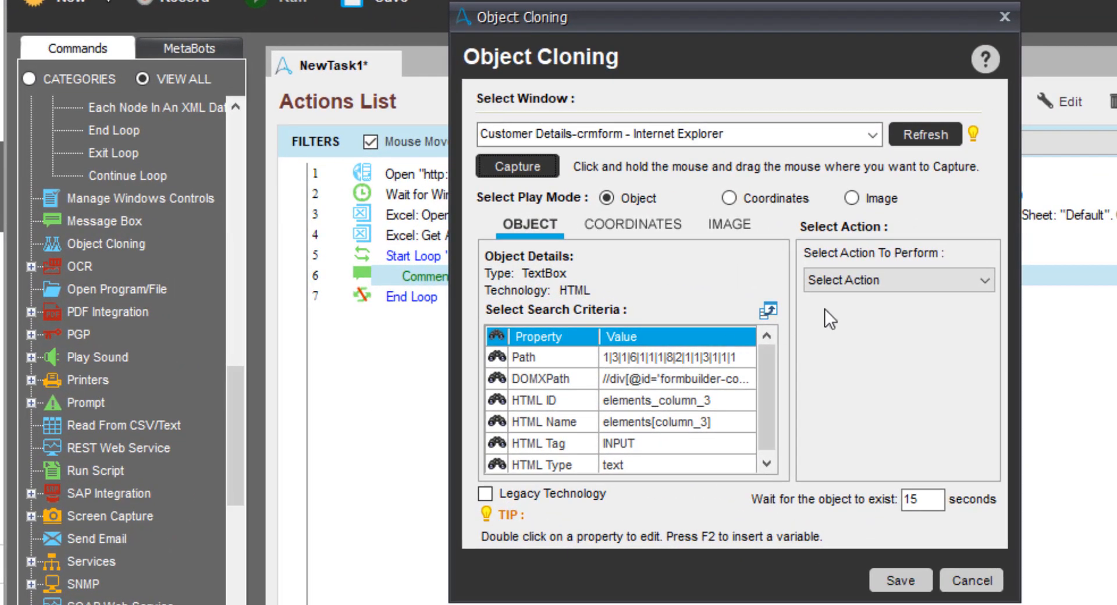
Configure the First name text box's cloning action as Set Text with the Excel Column(1) variable and save the command
left_click(685, 291)
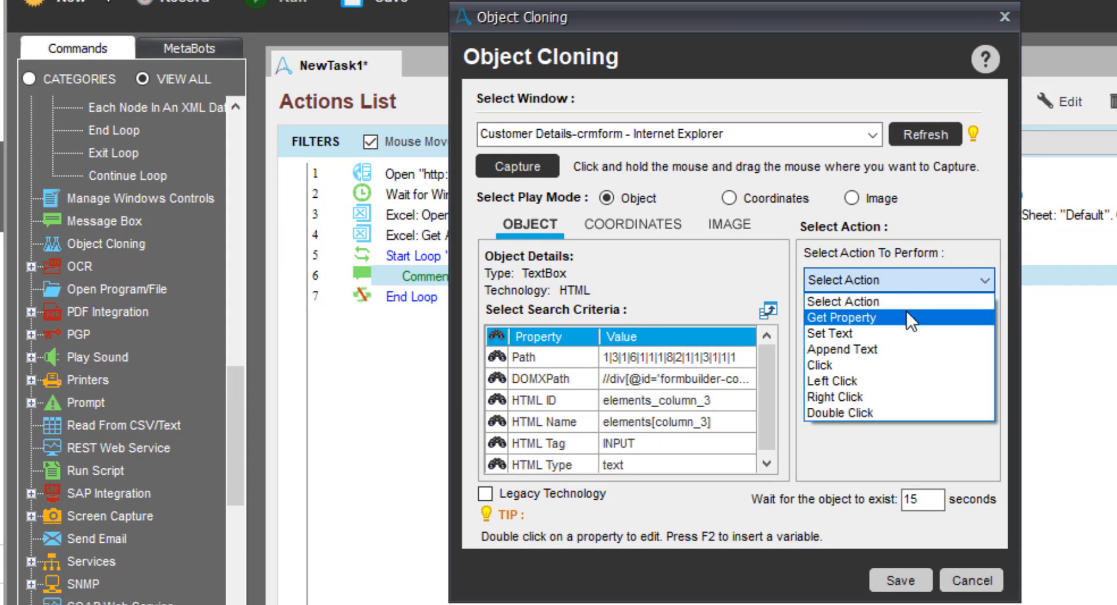
left_click(867, 333)
left_click(863, 341)
key("F2")
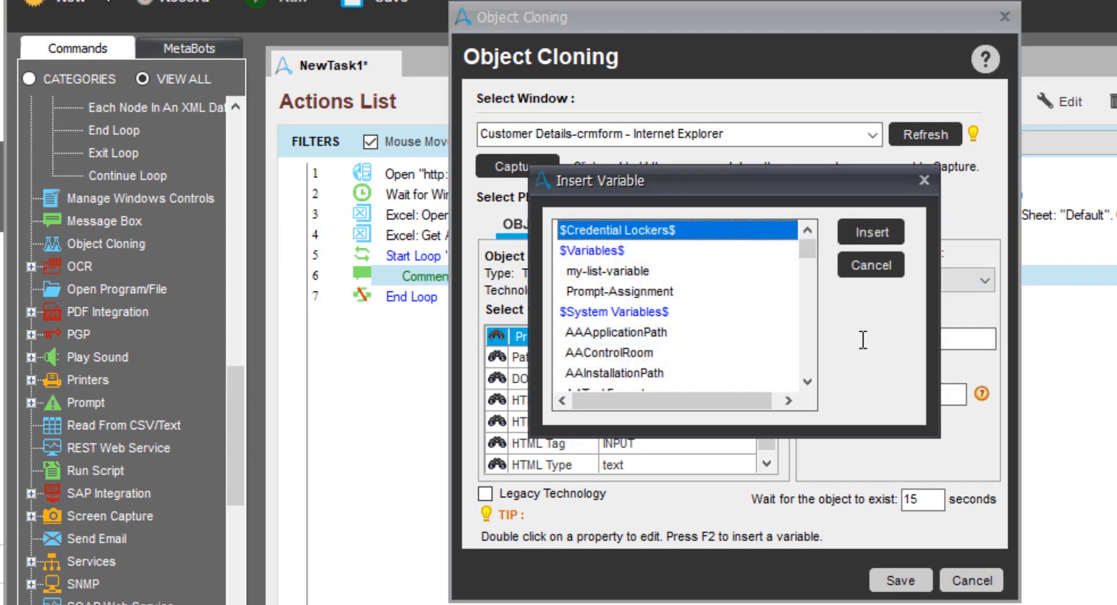
left_click_drag(808, 248, 806, 308)
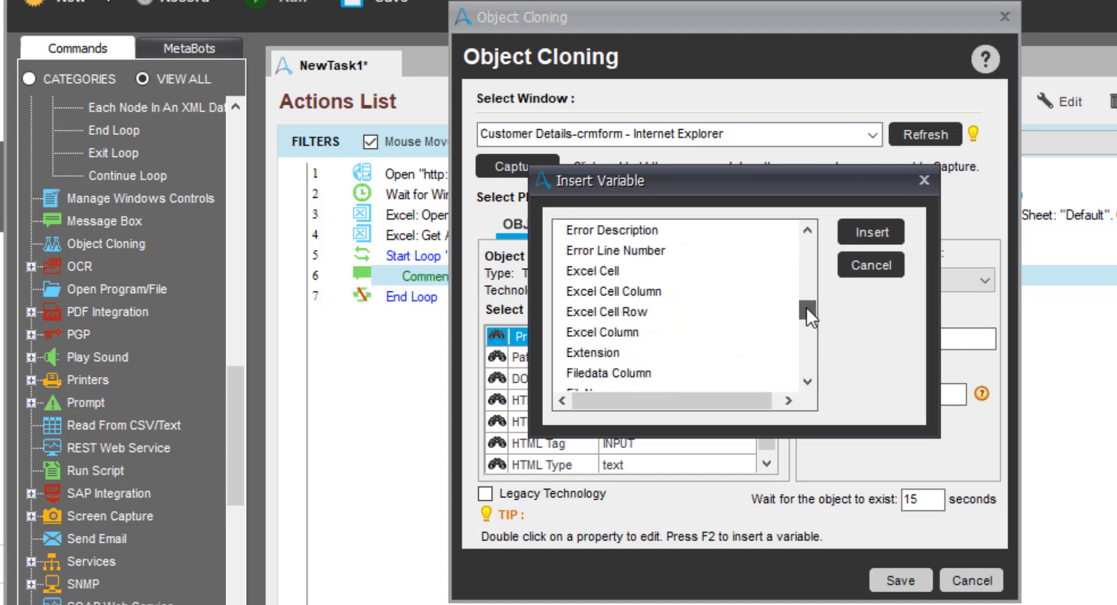
left_click(613, 332)
left_click(871, 232)
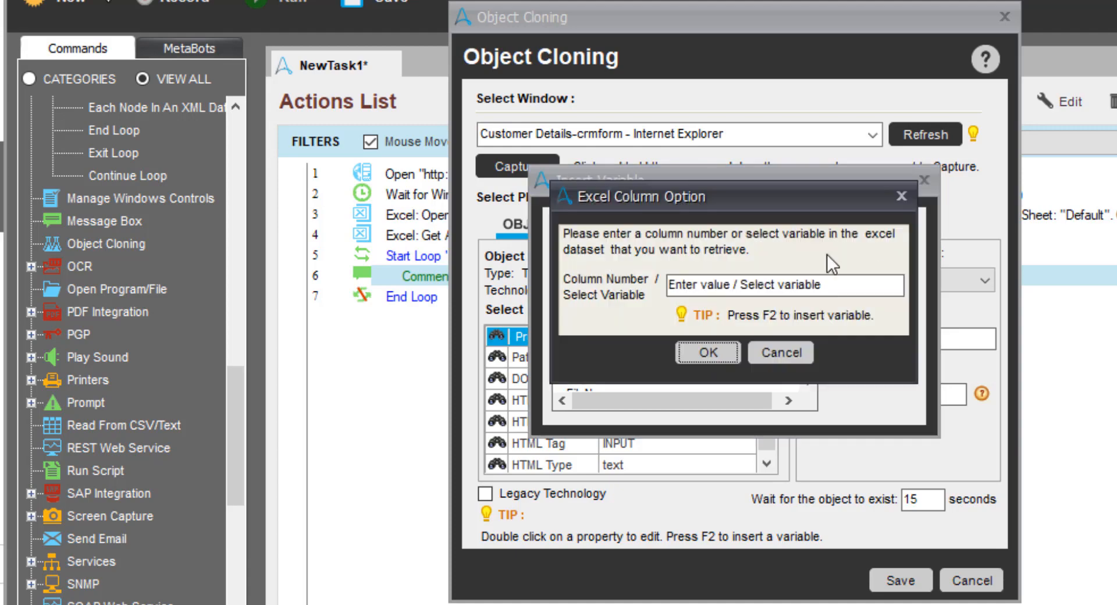
left_click(763, 284)
type("1")
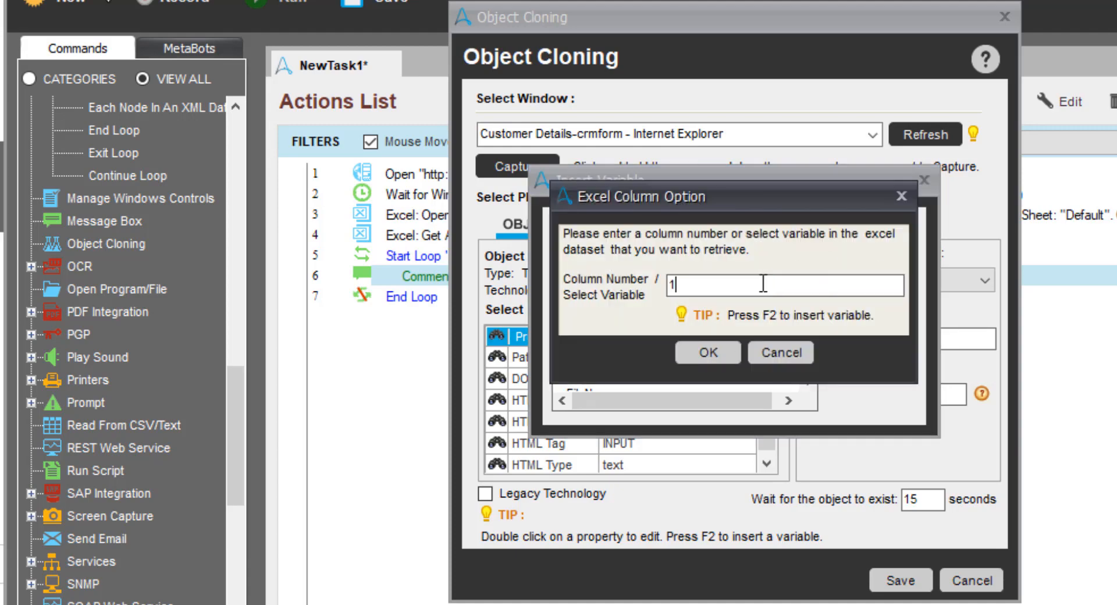
left_click(707, 353)
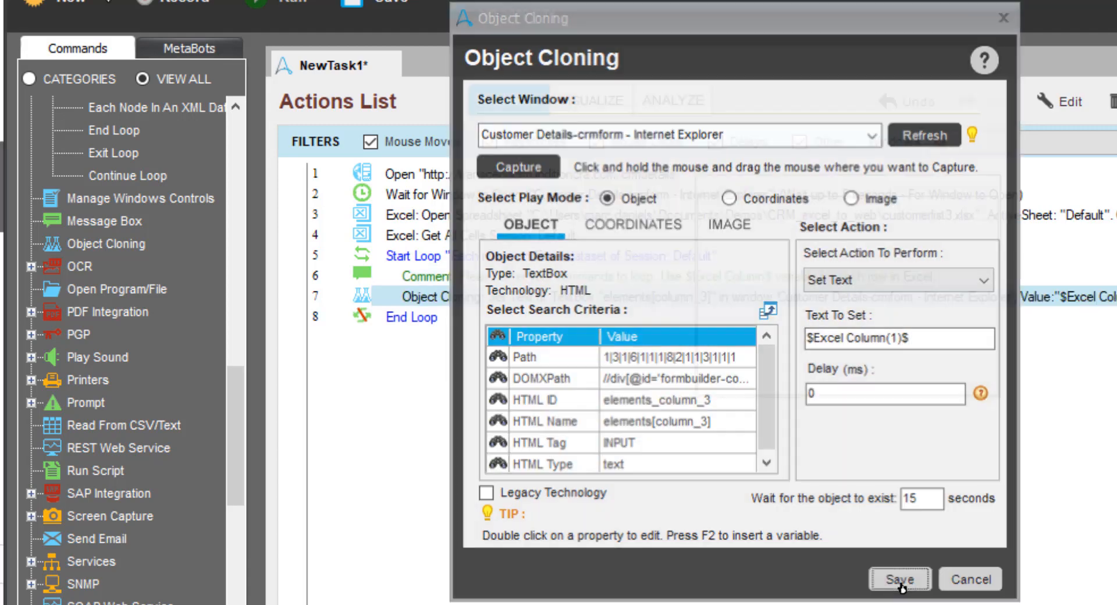
left_click(900, 580)
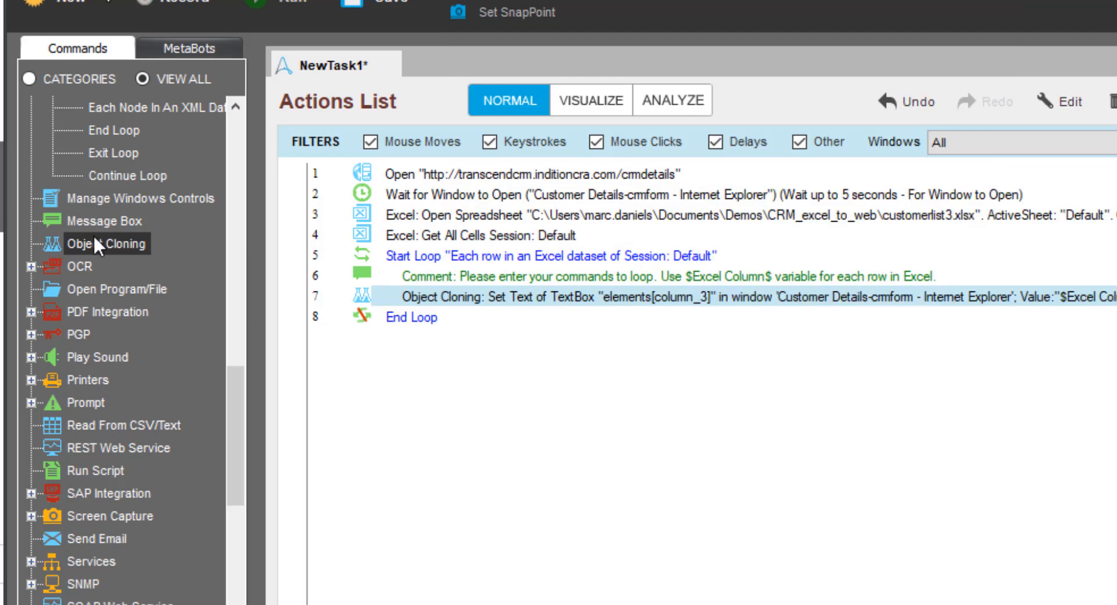
Add another Object Cloning command inside the loop and capture the Last name text box of the Customer Details-crmform window
mouse_move(94, 244)
left_mouse_down()
mouse_move(220, 251)
mouse_move(426, 325)
mouse_move(527, 303)
left_mouse_up()
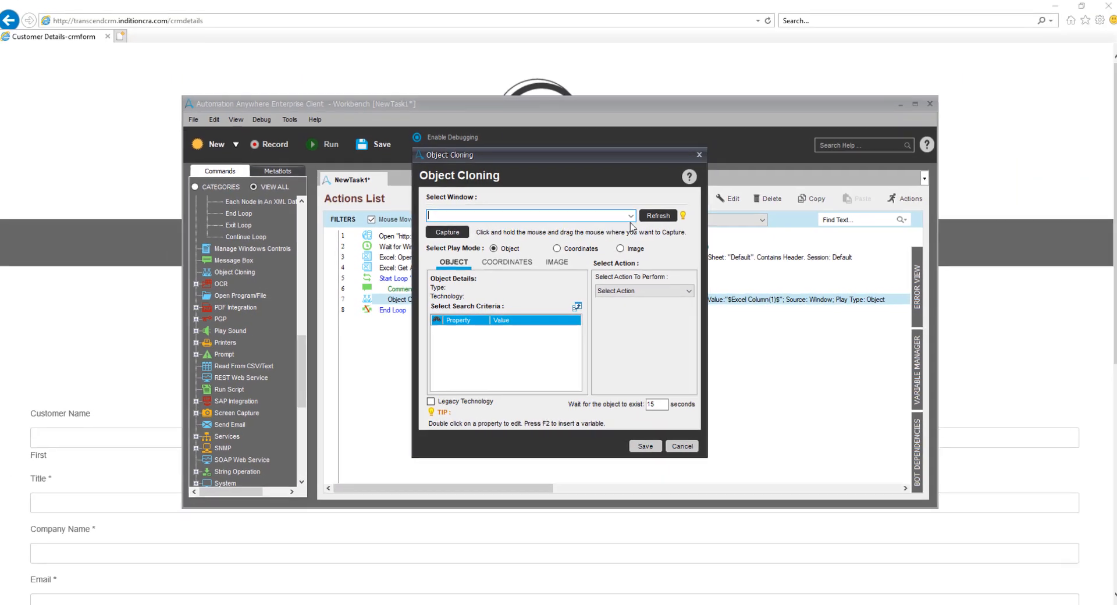
left_click(871, 135)
left_click(784, 166)
mouse_move(447, 233)
left_mouse_down()
mouse_move(438, 237)
mouse_move(594, 439)
mouse_move(623, 442)
left_mouse_up()
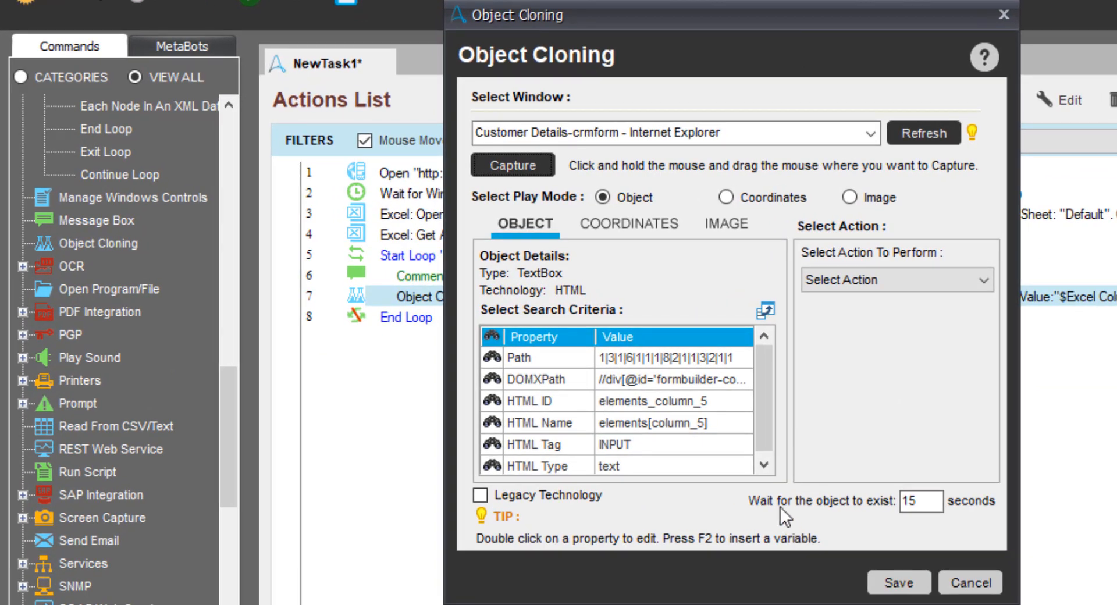
Configure the Last name text box's cloning action as Set Text with the Excel Column(2) variable and save the command
left_click(968, 272)
left_click(870, 329)
left_click(865, 337)
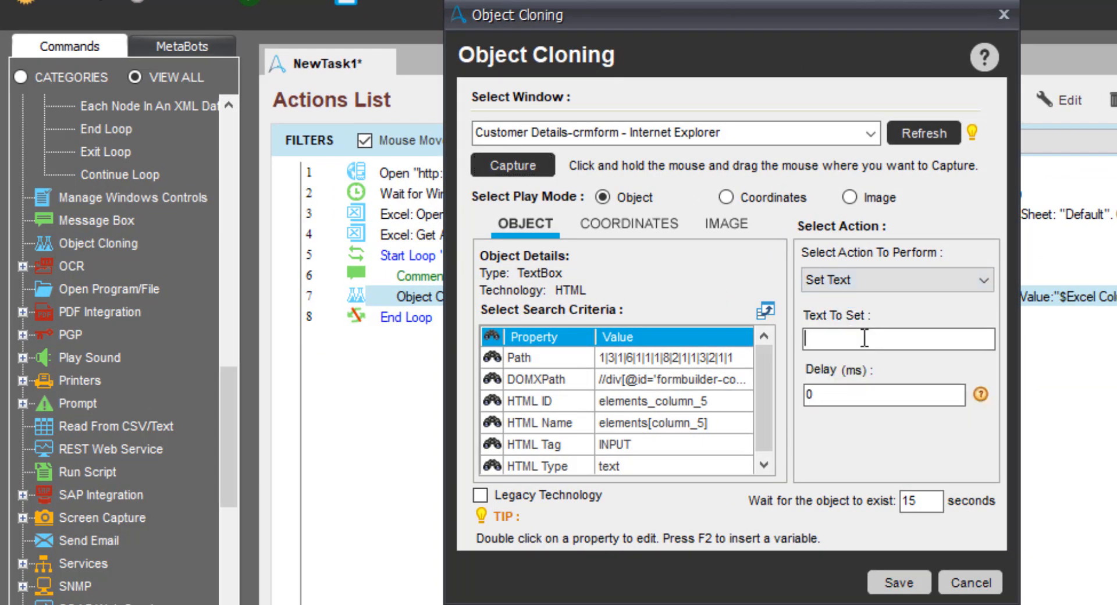
key("F2")
scroll(812, 329, "down", 6)
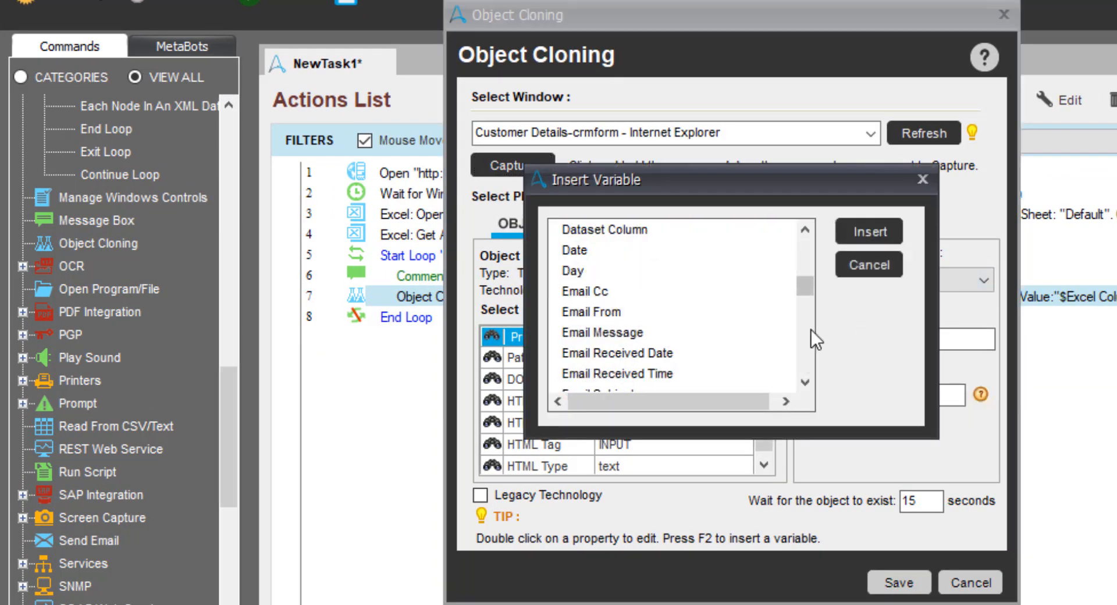
left_click(641, 374)
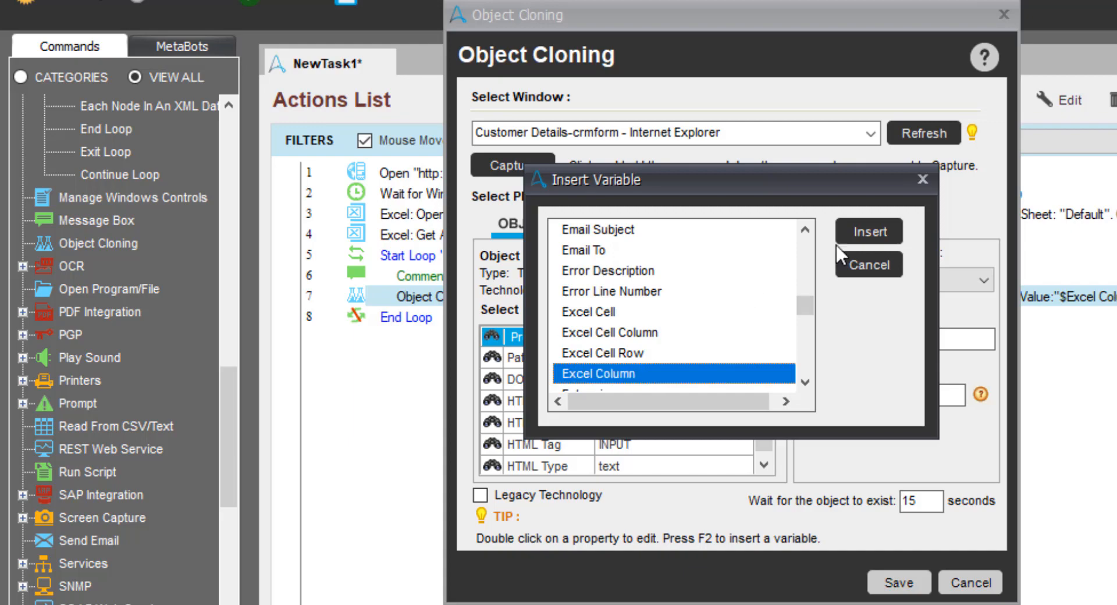
left_click(838, 241)
left_click(717, 284)
type("2")
left_click(705, 352)
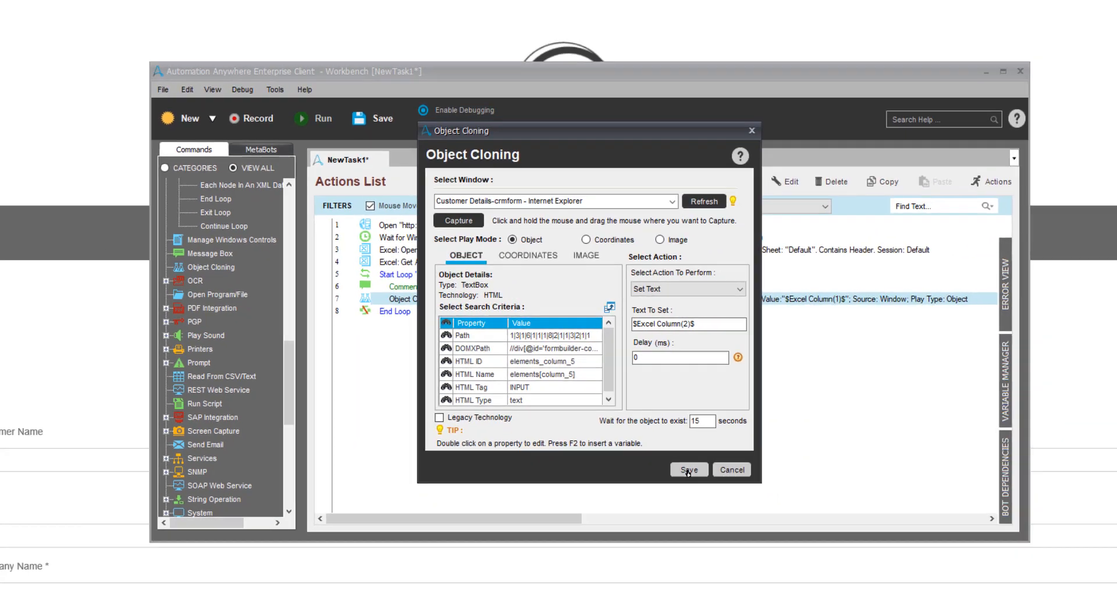
left_click(899, 583)
Bring up the customerlist3 spreadsheet for reference, add another Object Cloning command to the loop, and capture the form's Title text box
key("alt+Tab")
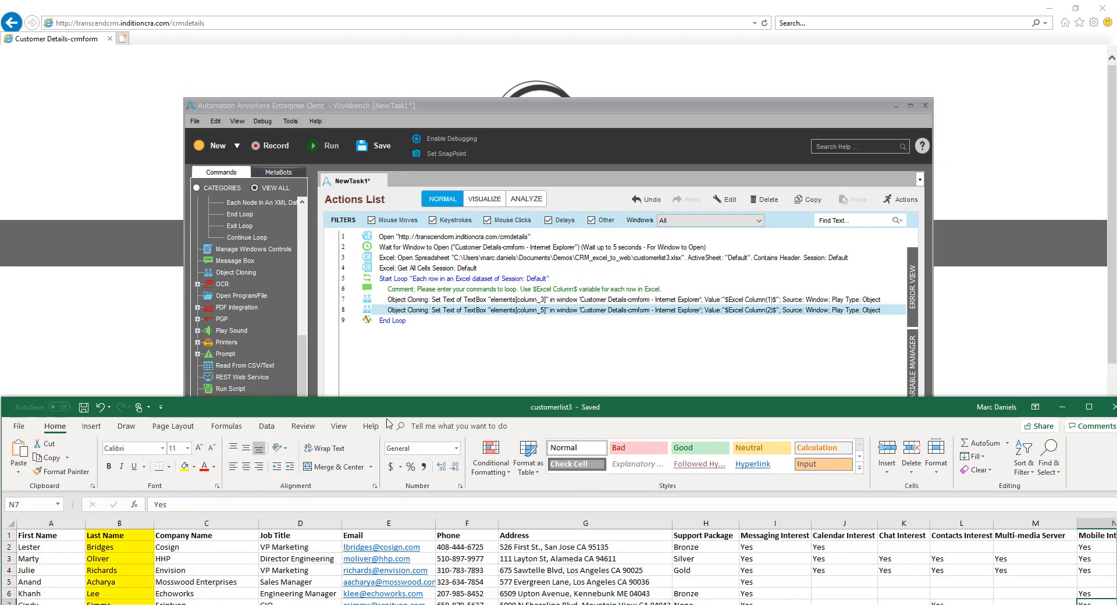
mouse_move(232, 277)
left_mouse_down()
mouse_move(326, 310)
mouse_move(407, 313)
left_mouse_up()
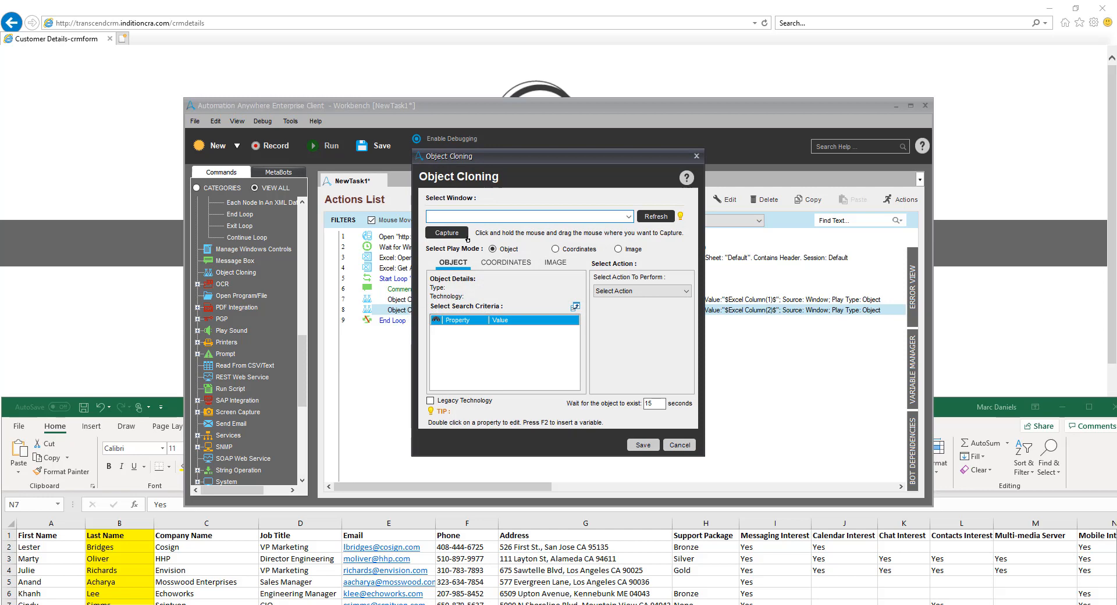
left_click(628, 215)
left_click(544, 259)
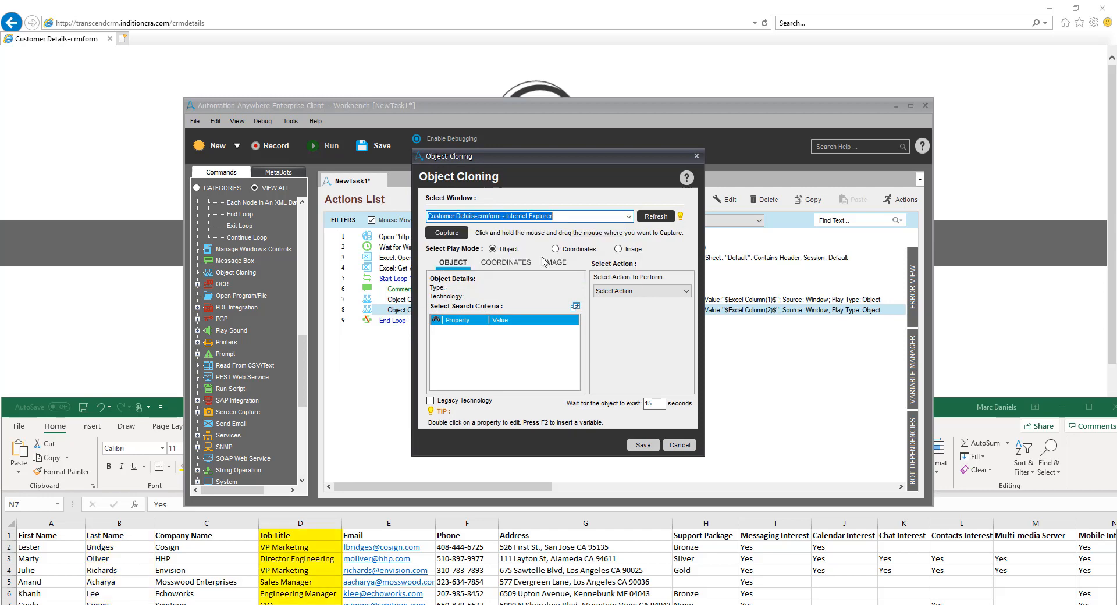
left_click_drag(447, 233, 395, 516)
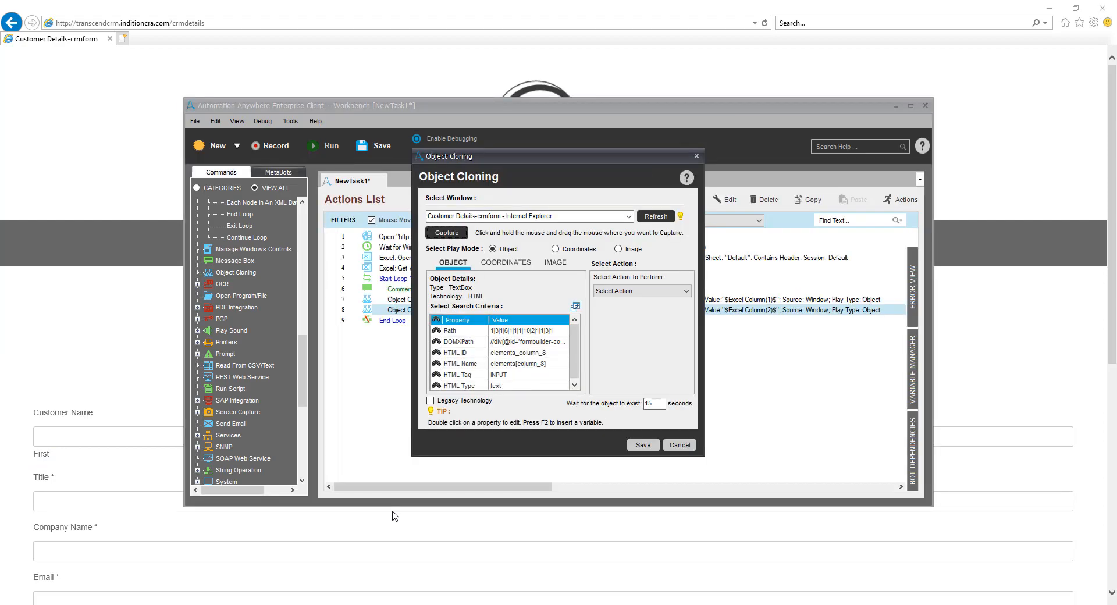
Configure the Title text box's cloning action as Set Text with the Excel Column(4) variable, matching the Job Title column, and save the command
left_click(396, 604)
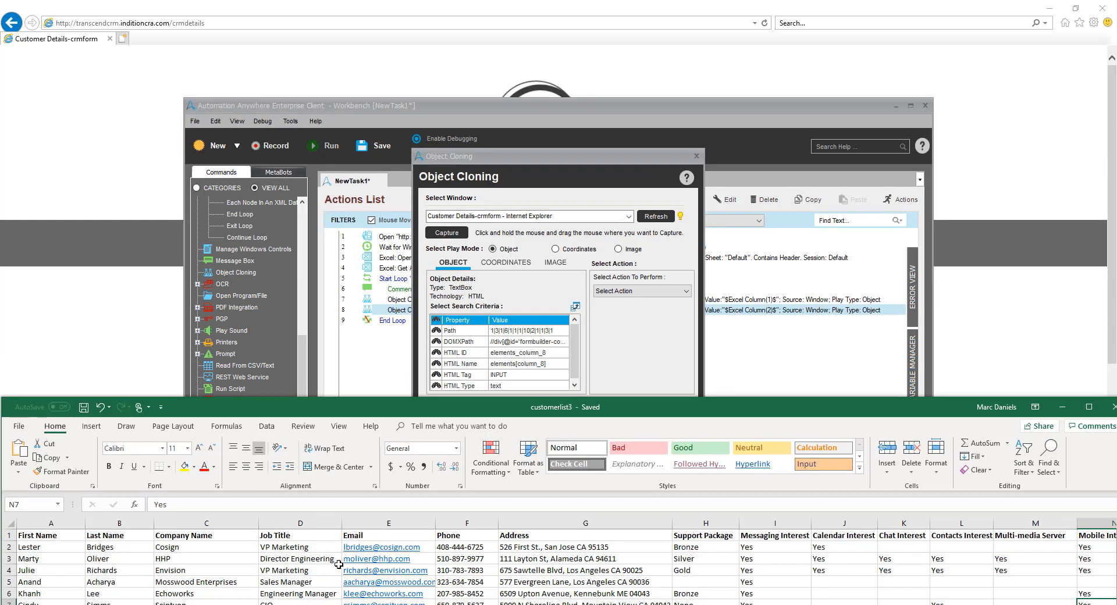
left_click(681, 292)
left_click(625, 319)
left_click(625, 319)
key("F2")
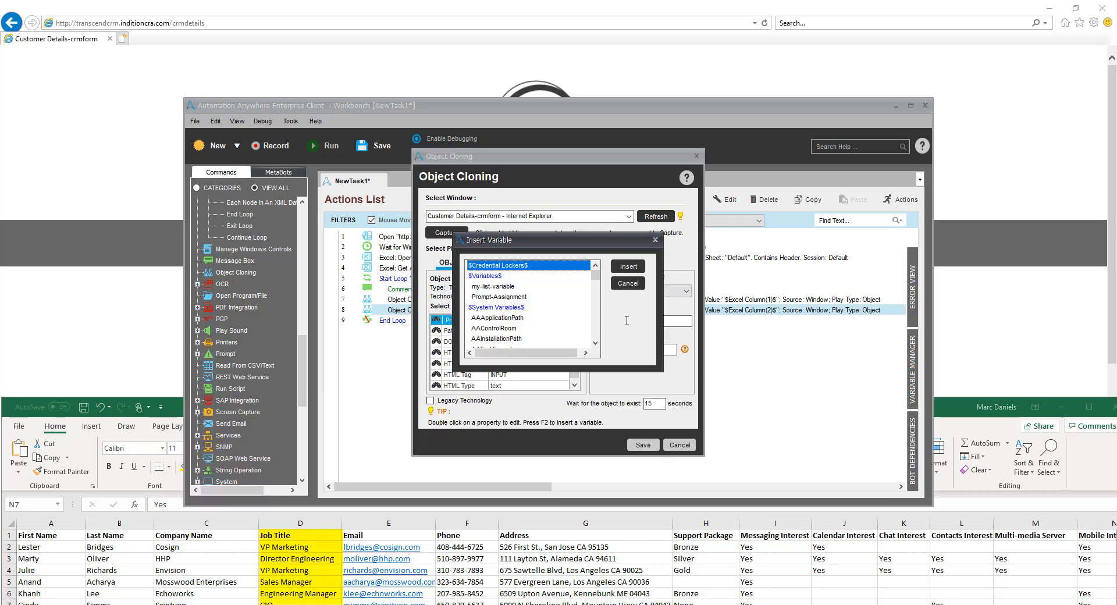
scroll(559, 322, "down", 8)
double_click(498, 340)
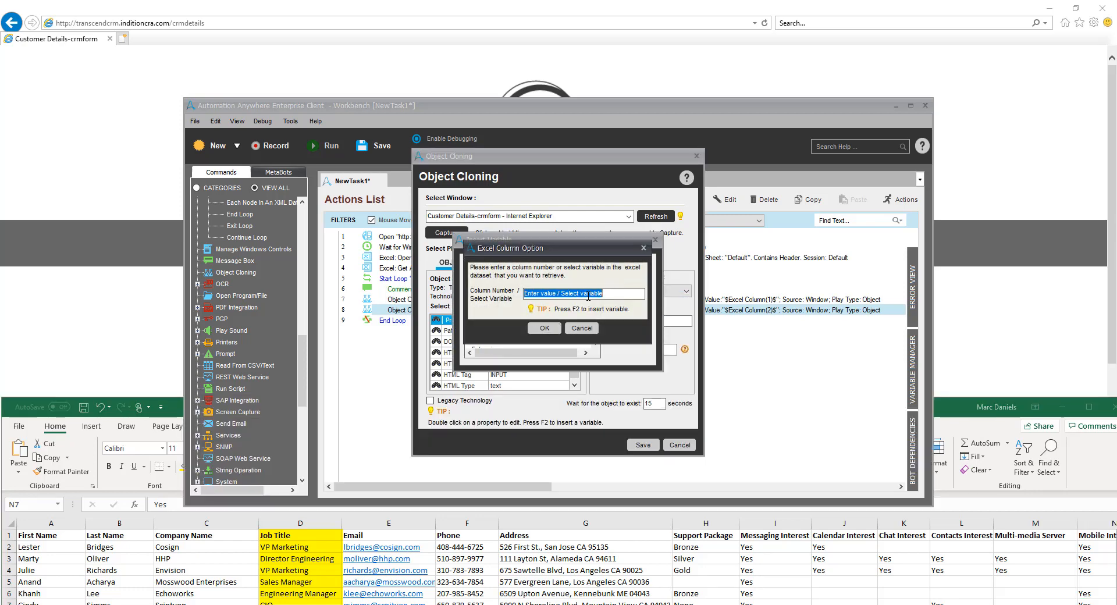
type("4")
left_click(554, 326)
left_click(643, 445)
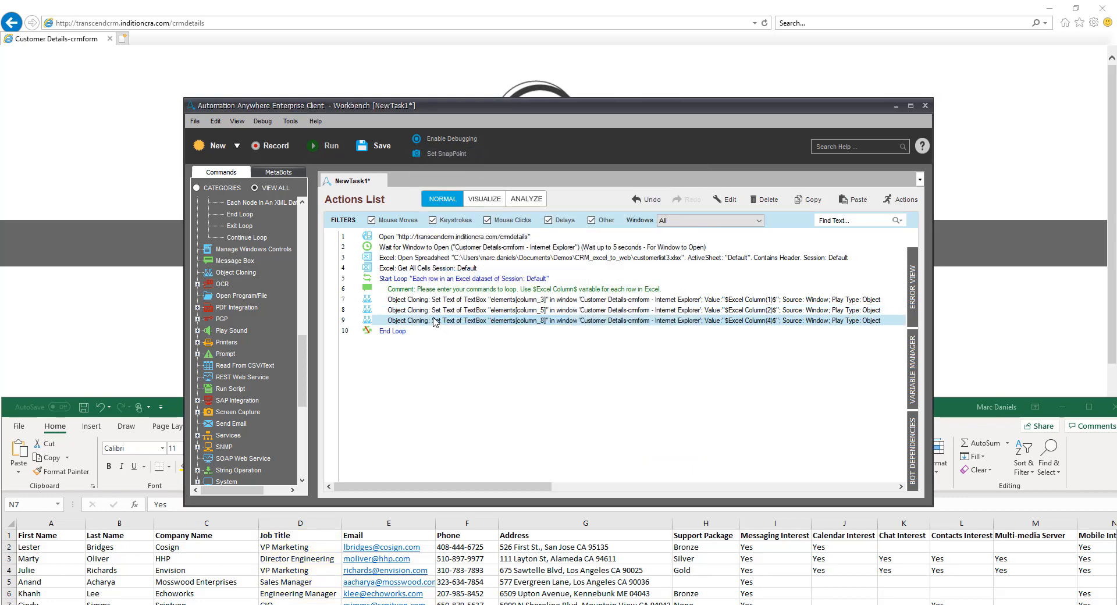
Duplicate the Title field's Object Cloning command five times inside the loop
key("ctrl+v")
key("ctrl+v")
key("ctrl+v")
key("ctrl+v")
key("ctrl+v")
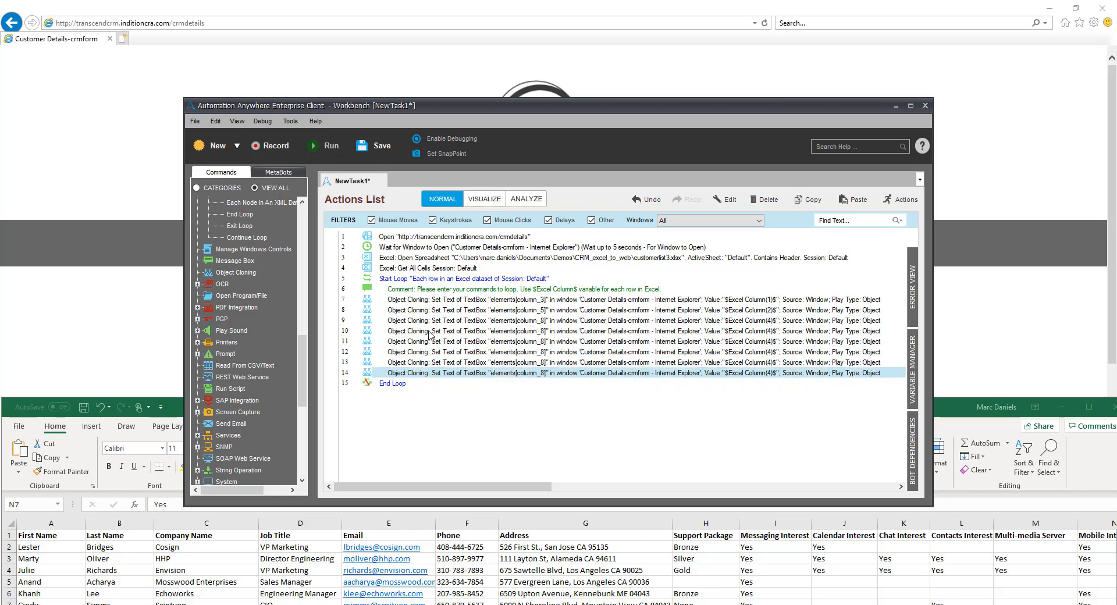
Edit the first duplicated Object Cloning command on line 10 and recapture its target as the form's Company Name text box
double_click(431, 333)
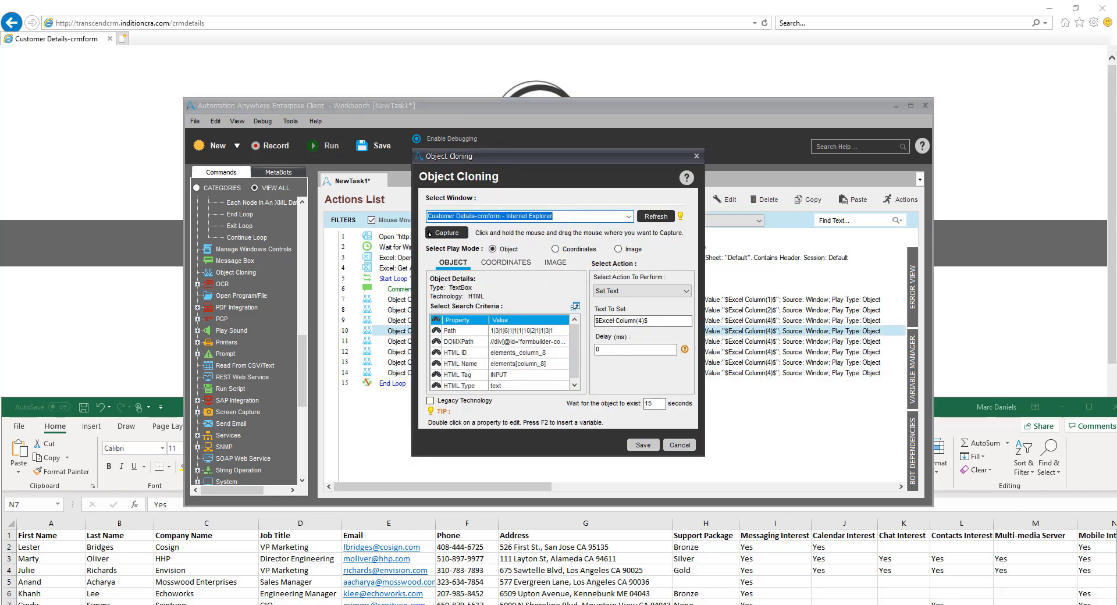
left_click_drag(429, 234, 438, 235)
left_click_drag(424, 308, 383, 558)
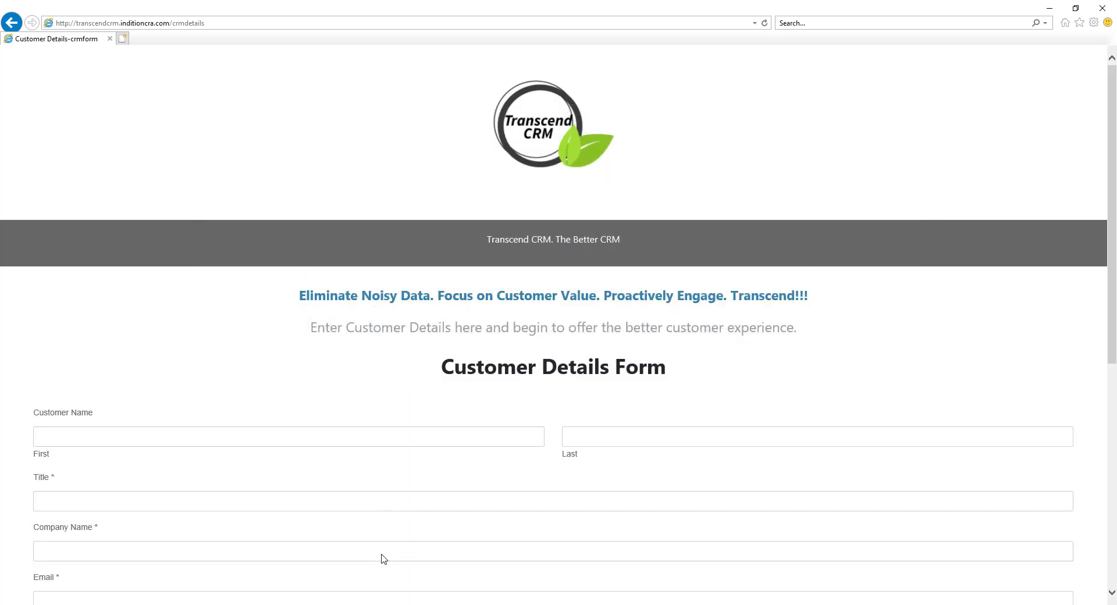
key("alt+Tab")
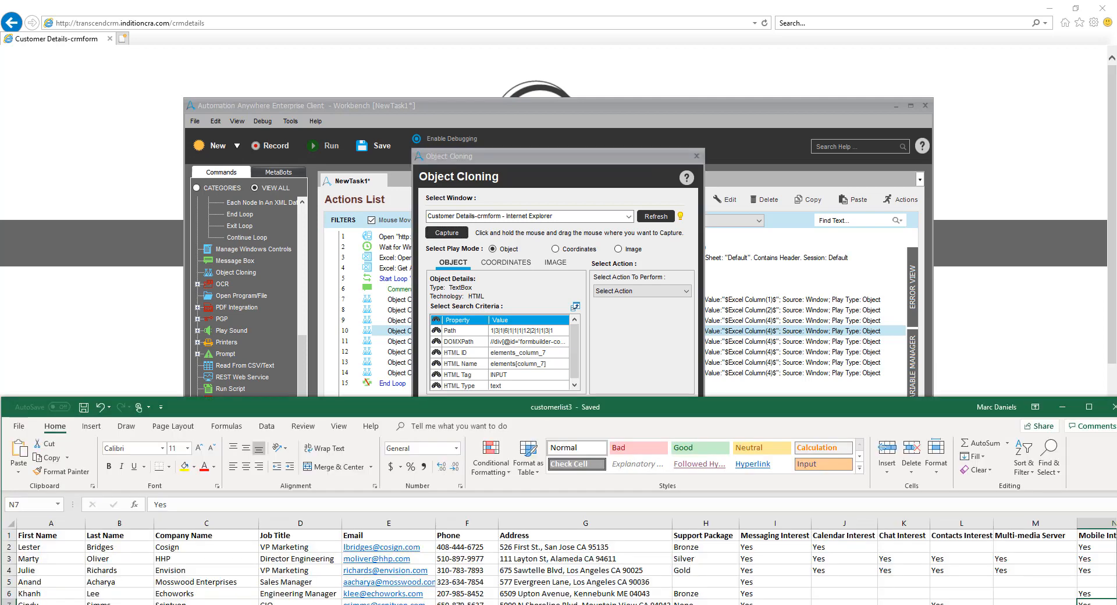
Configure the Company Name text box's cloning action as Set Text with the Excel Column(3) variable and save the command
left_click(640, 291)
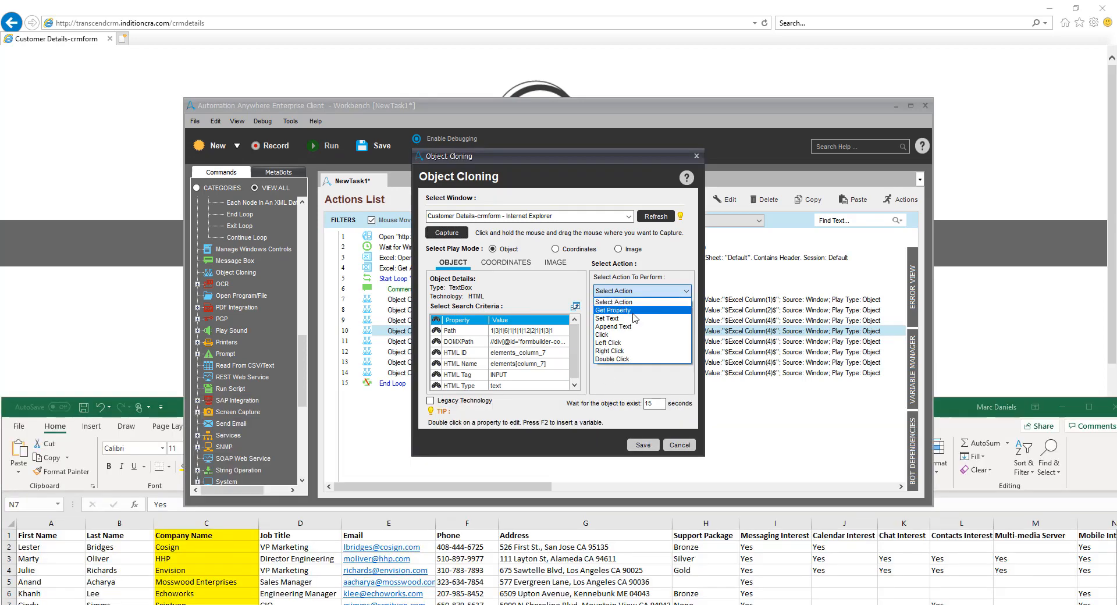
left_click(631, 320)
left_click(624, 322)
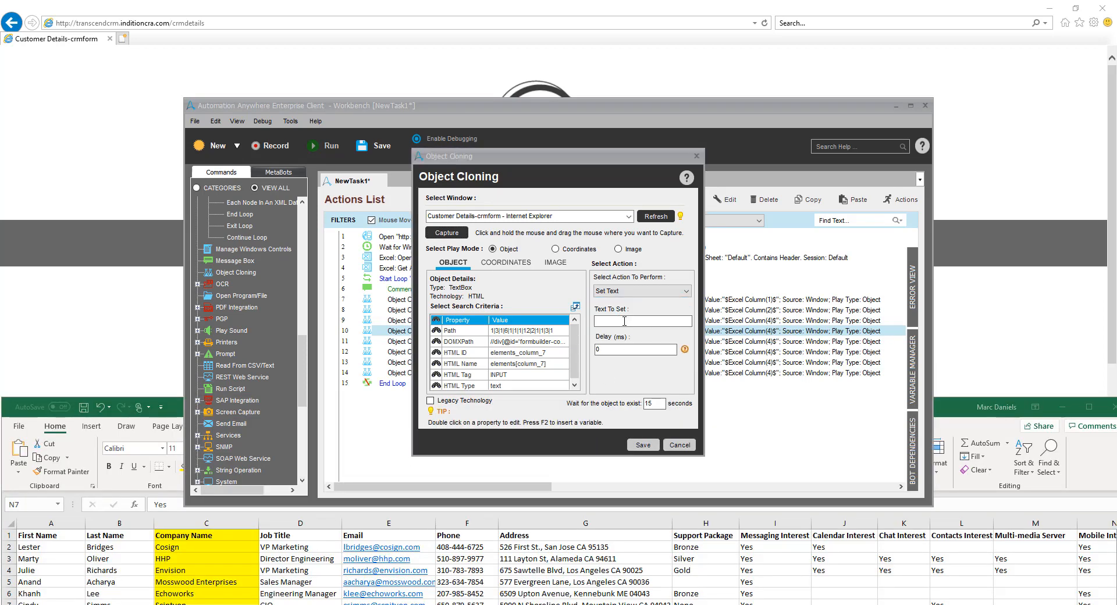
key("F2")
scroll(598, 331, "down", 3)
scroll(598, 330, "down", 3)
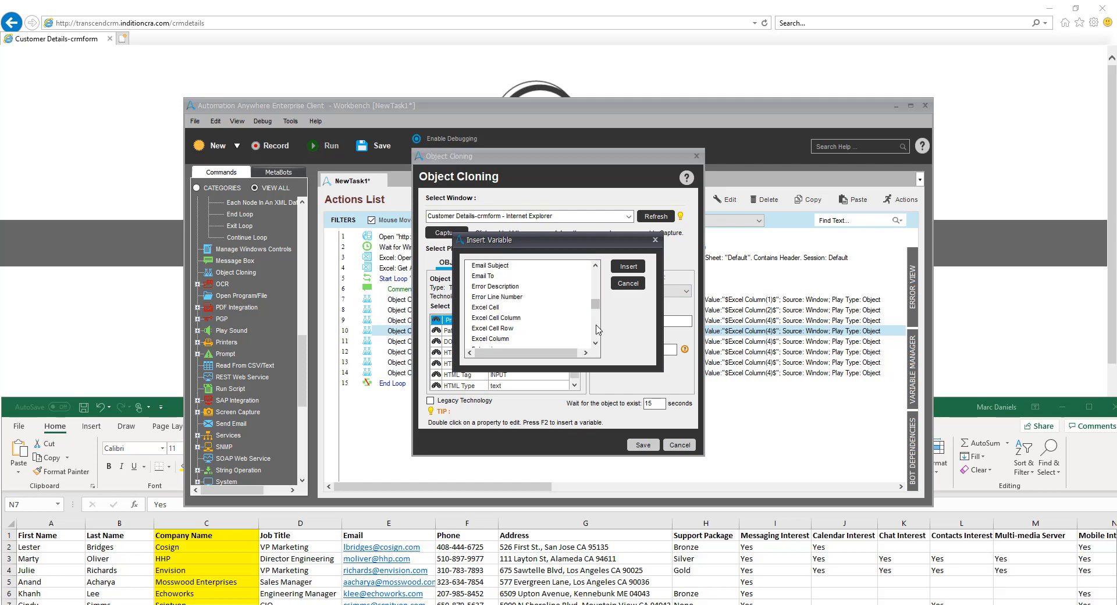
left_click(512, 339)
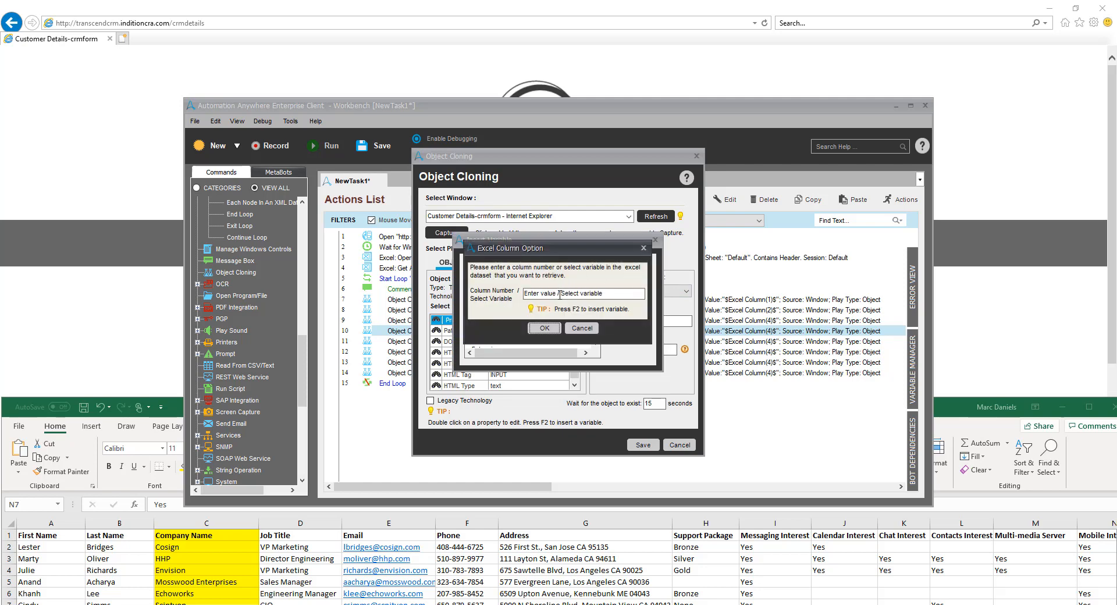
type("3")
left_click(545, 329)
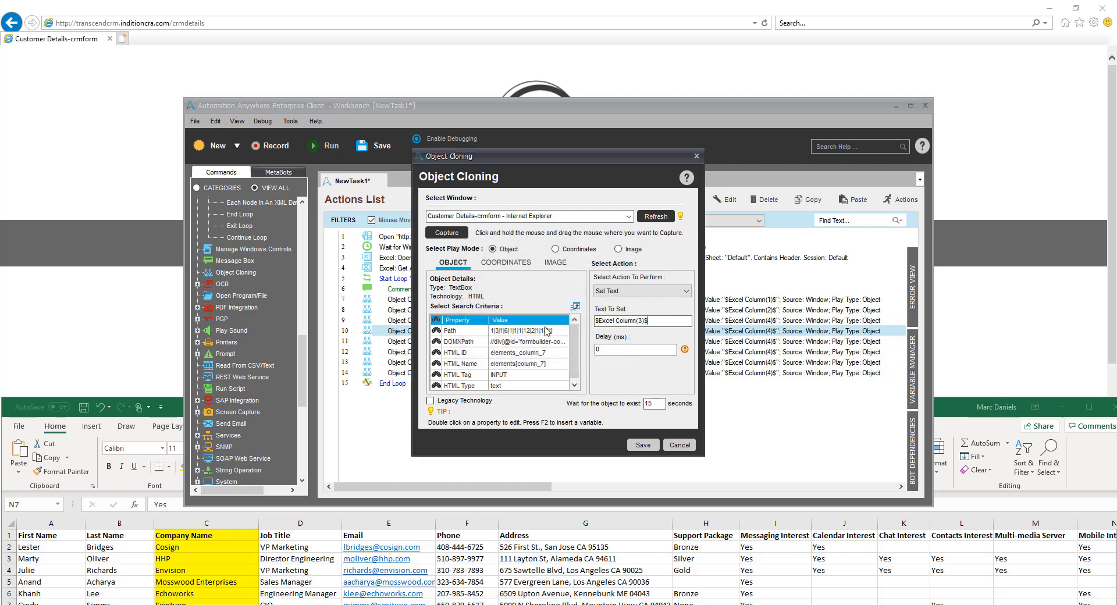
left_click(643, 444)
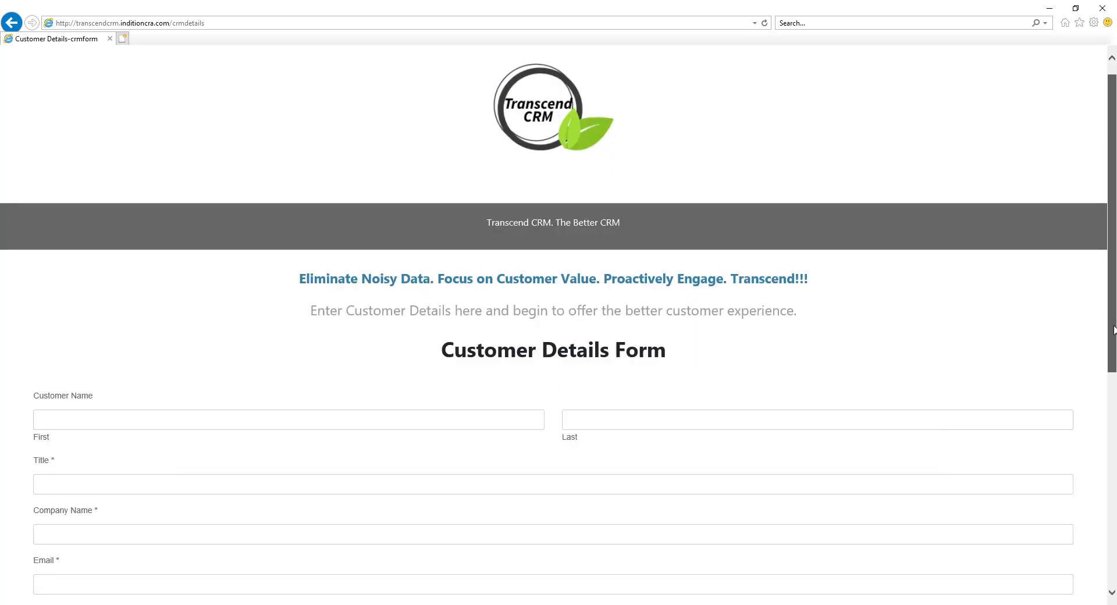
Create a new Value-type variable named ServicePackage with the value None, based on the form's Service Package field
scroll(1115, 558, "down", 7)
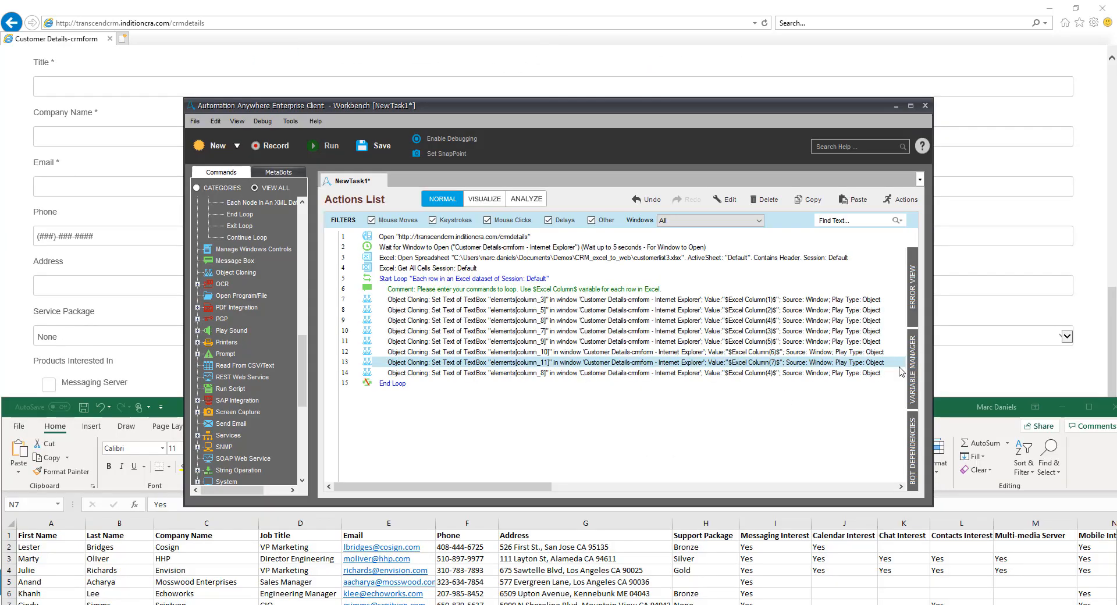
left_click(912, 371)
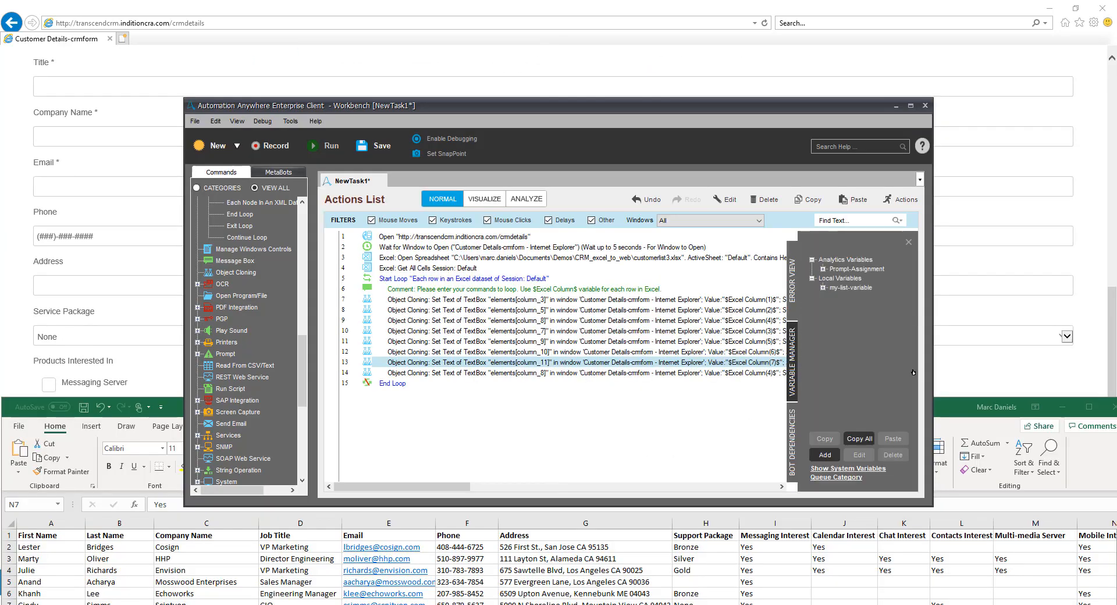
left_click(825, 454)
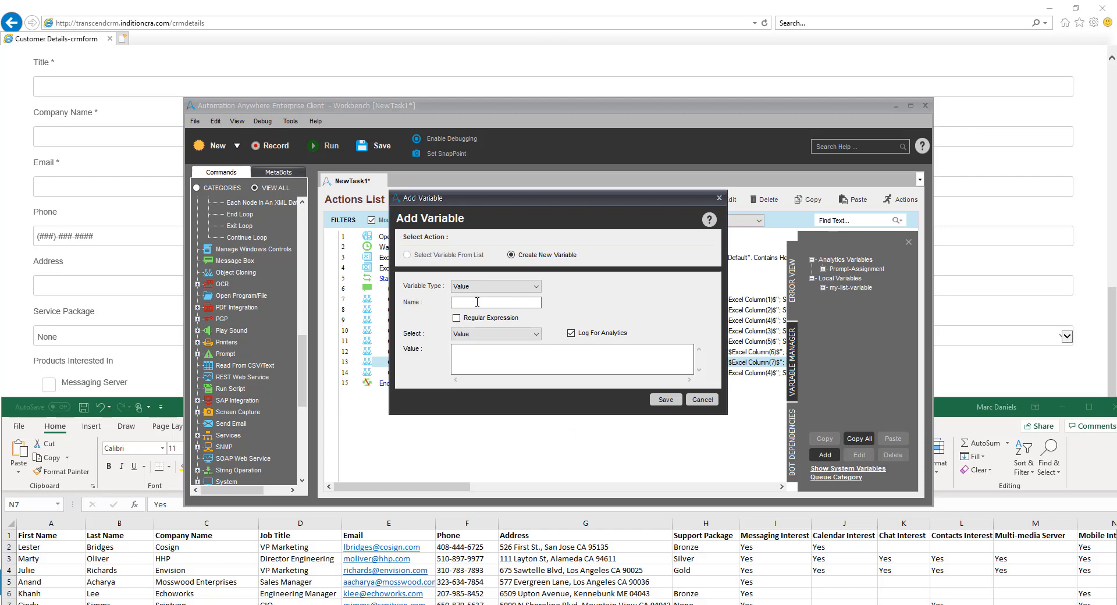
type("ServicePackage")
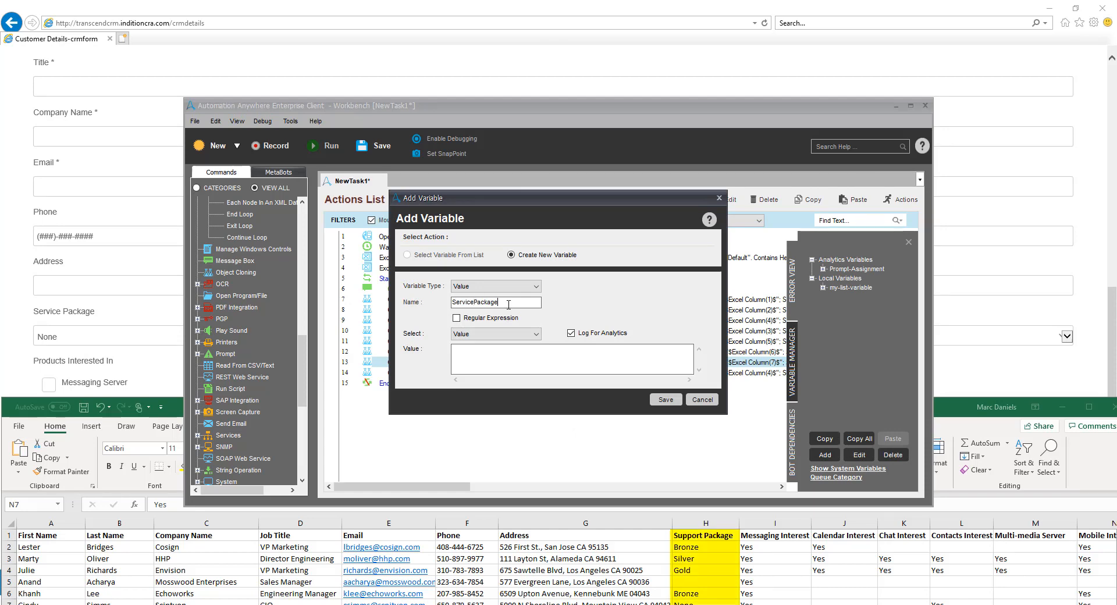
left_click(667, 400)
Add an If Variable command directly below the Address field's Object Cloning command on line 13 and open its condition for editing
left_click_drag(303, 356, 303, 262)
left_click(197, 319)
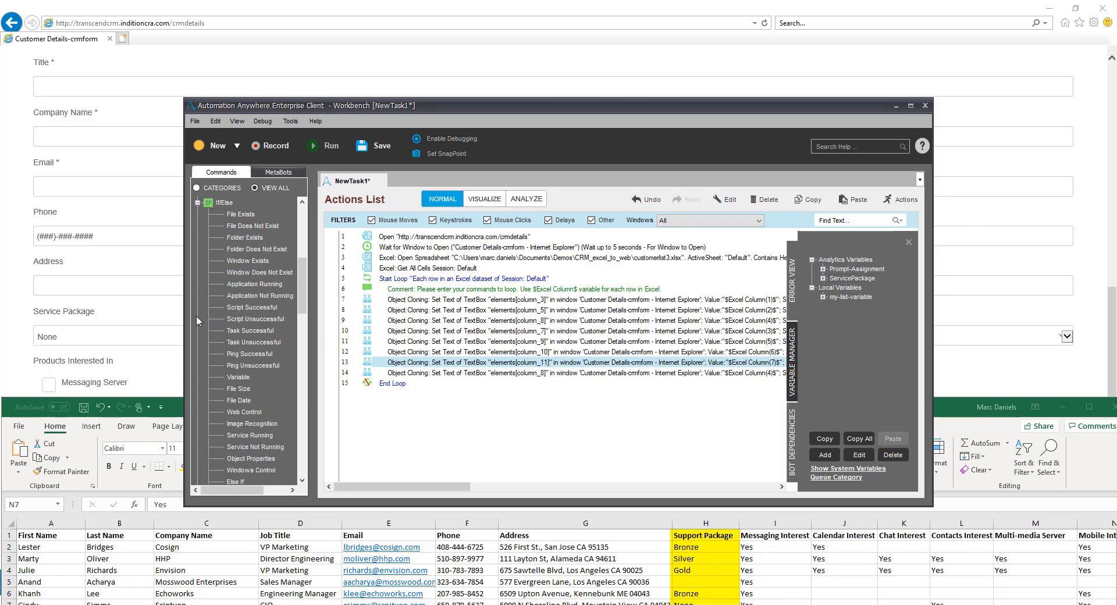
left_click_drag(238, 377, 403, 371)
left_click(663, 394)
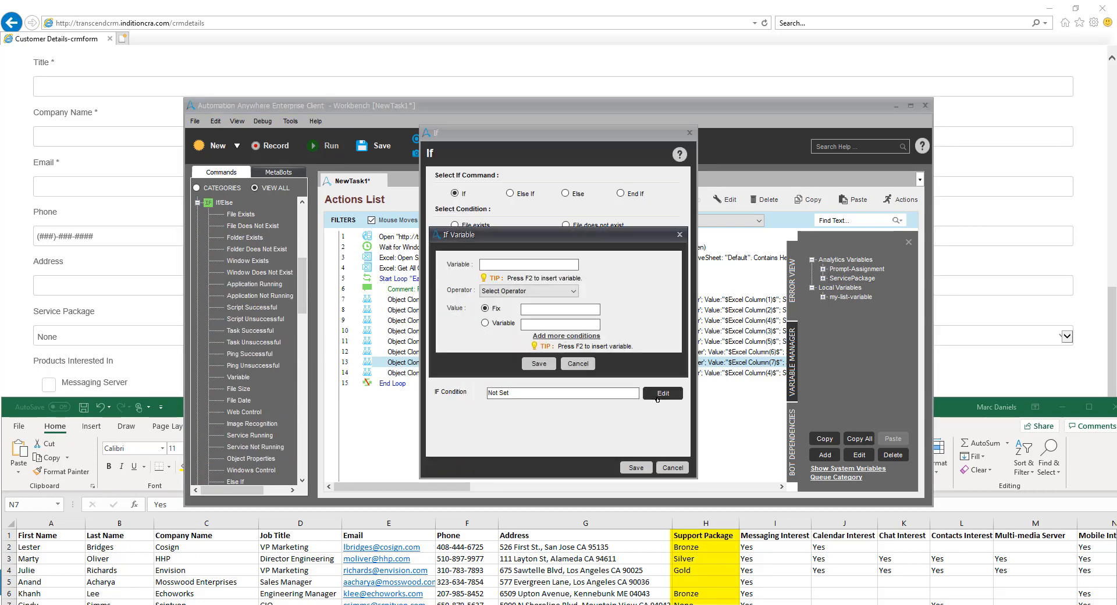
Set the If command's first condition to Excel Column(8) Equal To the fixed value Bronze and switch to multiple conditions
key("F2")
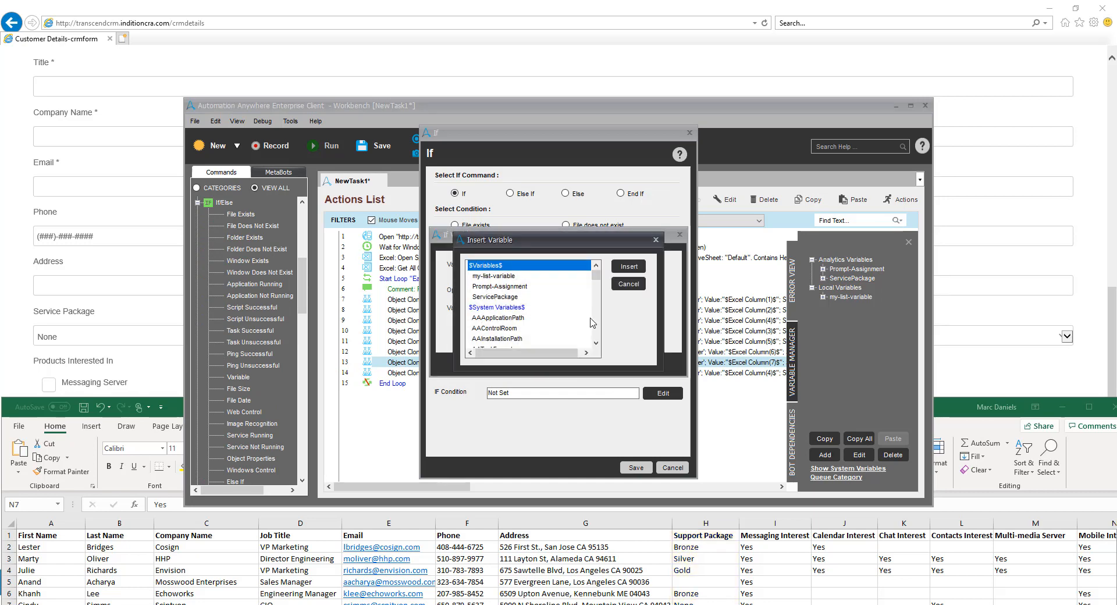
scroll(591, 323, "down", 7)
left_click(505, 339)
left_click(628, 267)
left_click(555, 294)
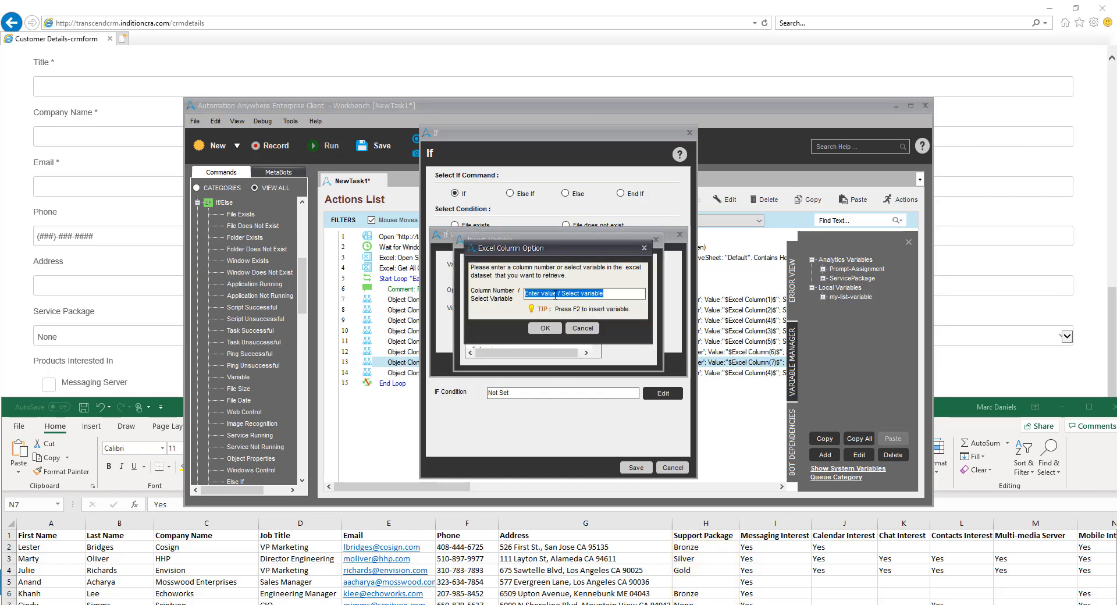
type("8")
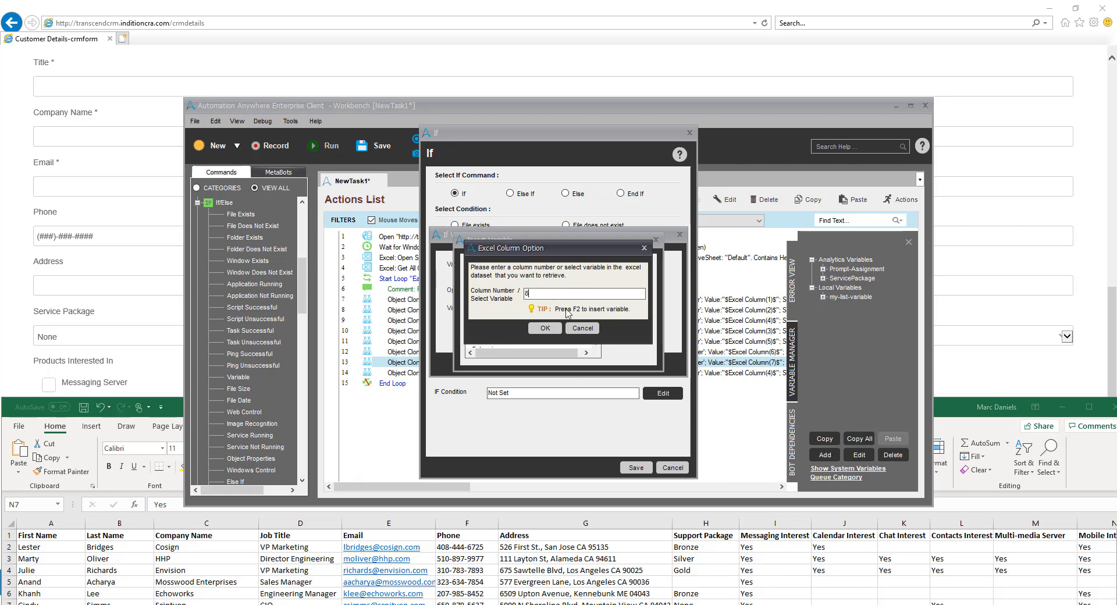
left_click(545, 328)
left_click(574, 291)
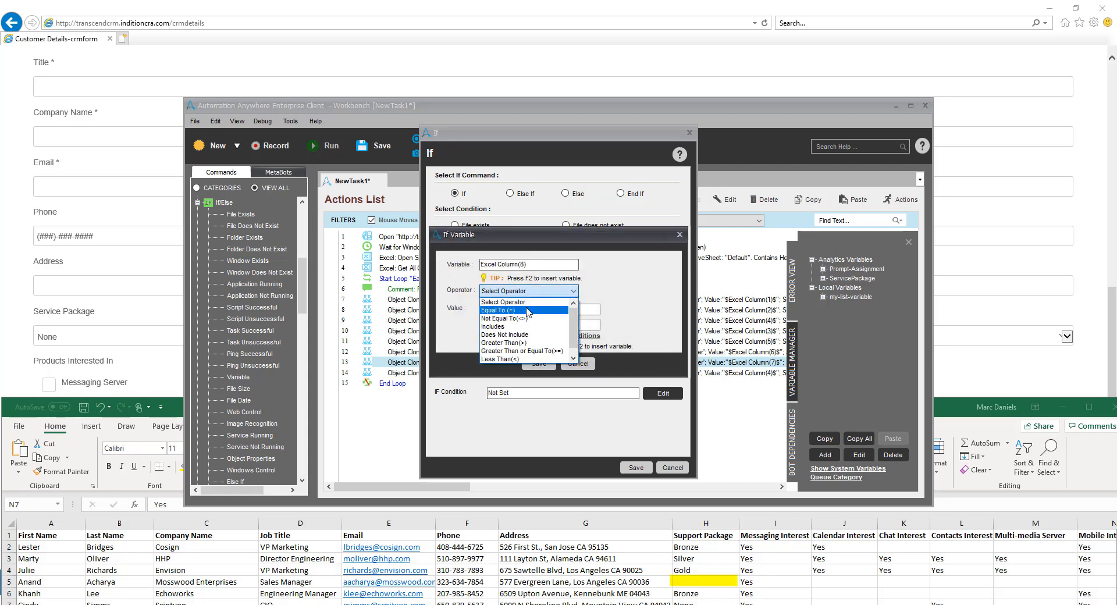
left_click(498, 310)
left_click(560, 337)
Add a second condition row that tests the Excel Column(8) variable
left_click(633, 277)
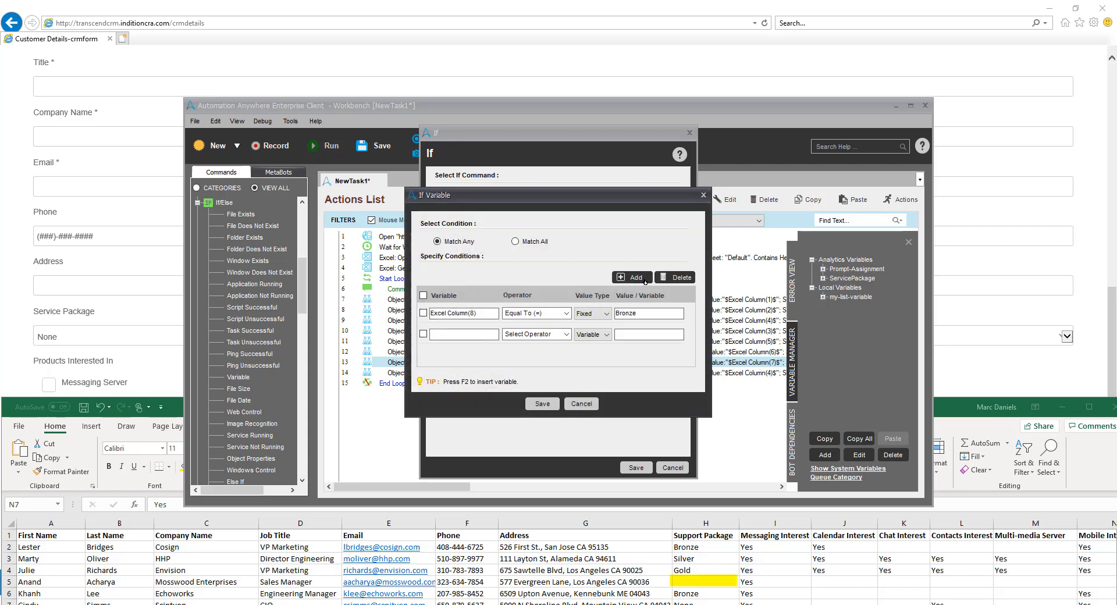
left_click(482, 335)
key("F2")
scroll(523, 303, "down", 5)
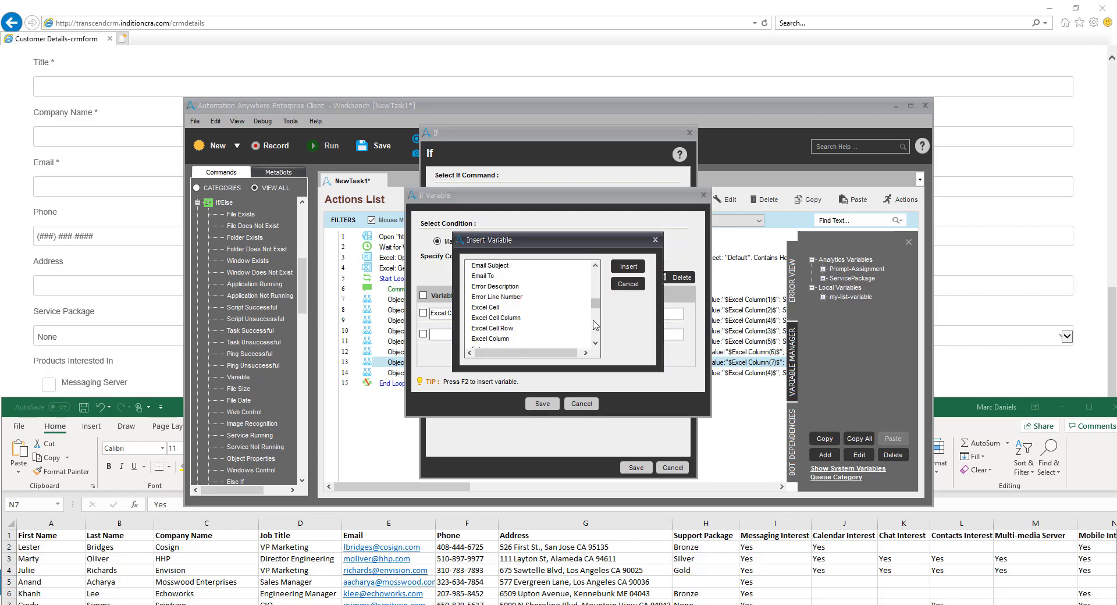
left_click(491, 339)
left_click(635, 270)
type("8")
key("Return")
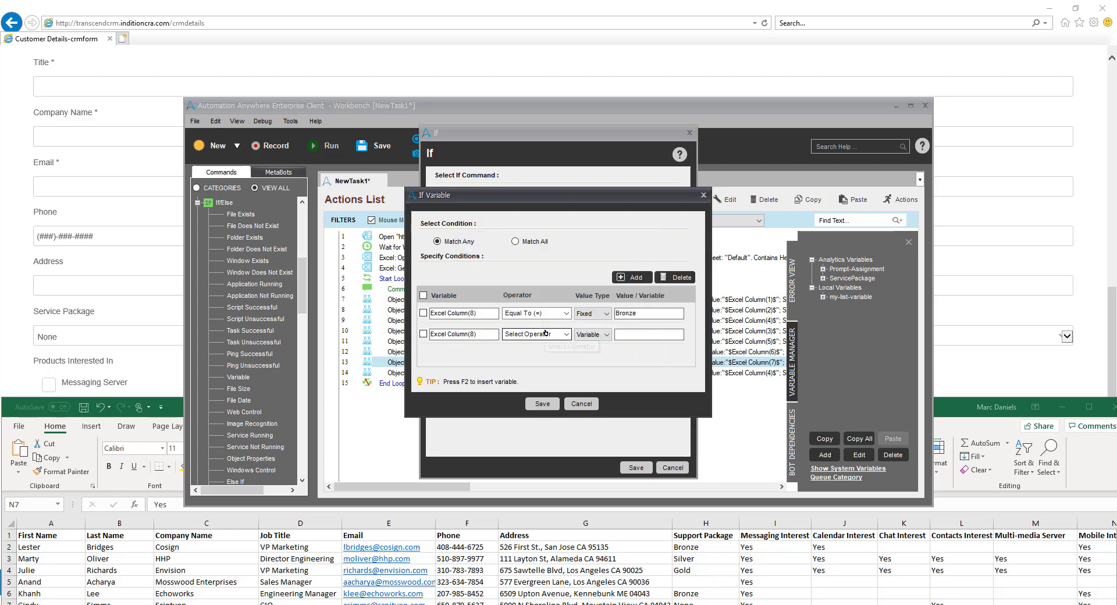
Set the second condition to Equal To with the fixed value Silver
left_click(562, 335)
left_click(522, 354)
left_click(593, 335)
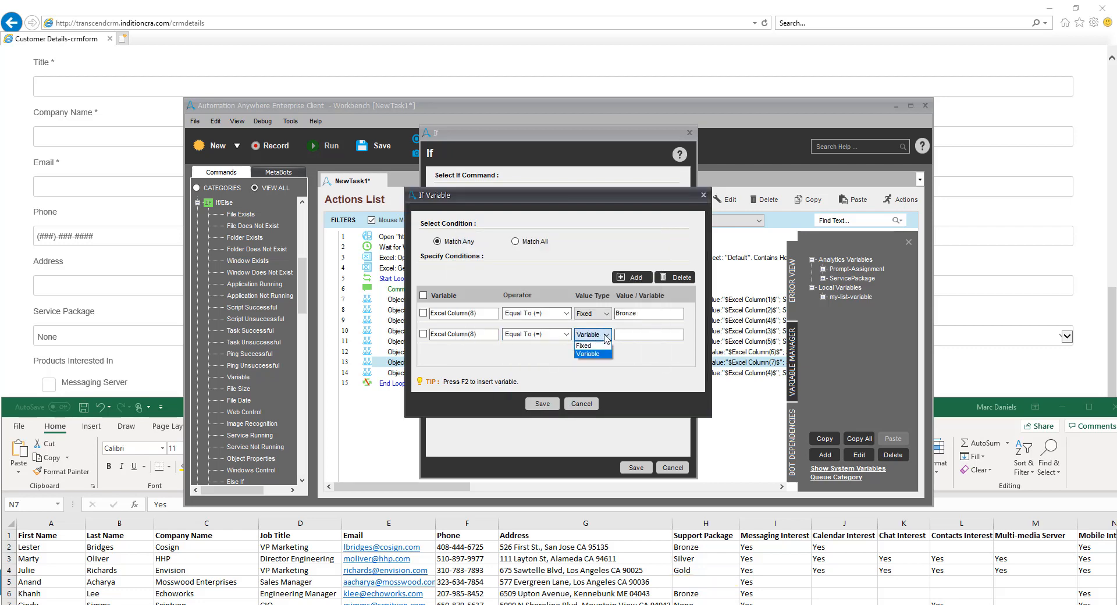
left_click(587, 349)
left_click(647, 335)
type("Silver")
Add a third condition row that tests the Excel Column(8) variable
left_click(636, 279)
left_click(482, 355)
key("F2")
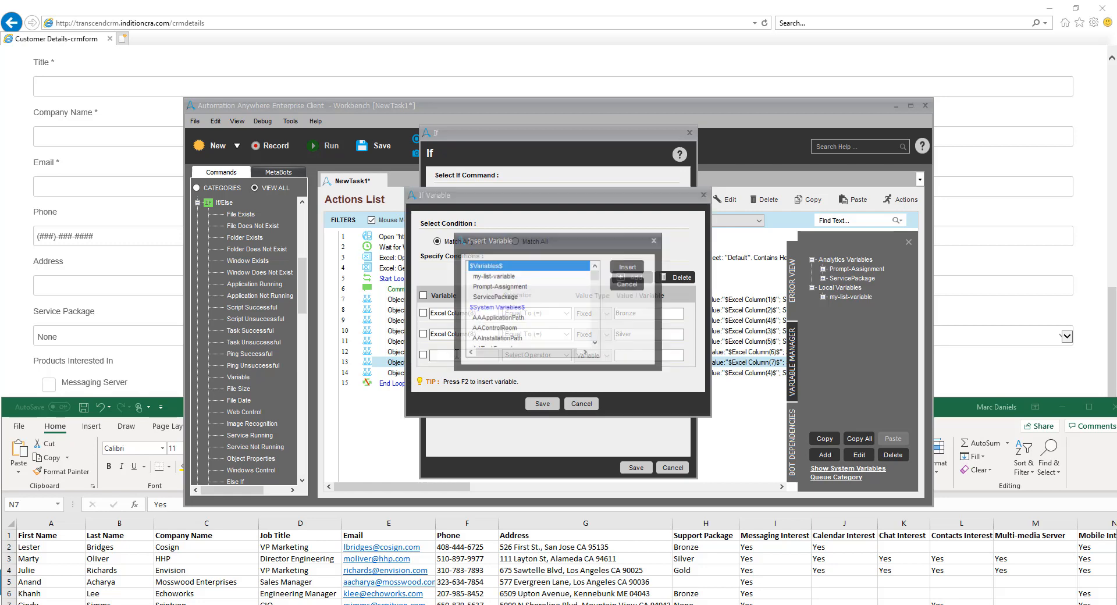
scroll(512, 314, "down", 9)
scroll(506, 326, "up", 3)
left_click(491, 338)
left_click(629, 266)
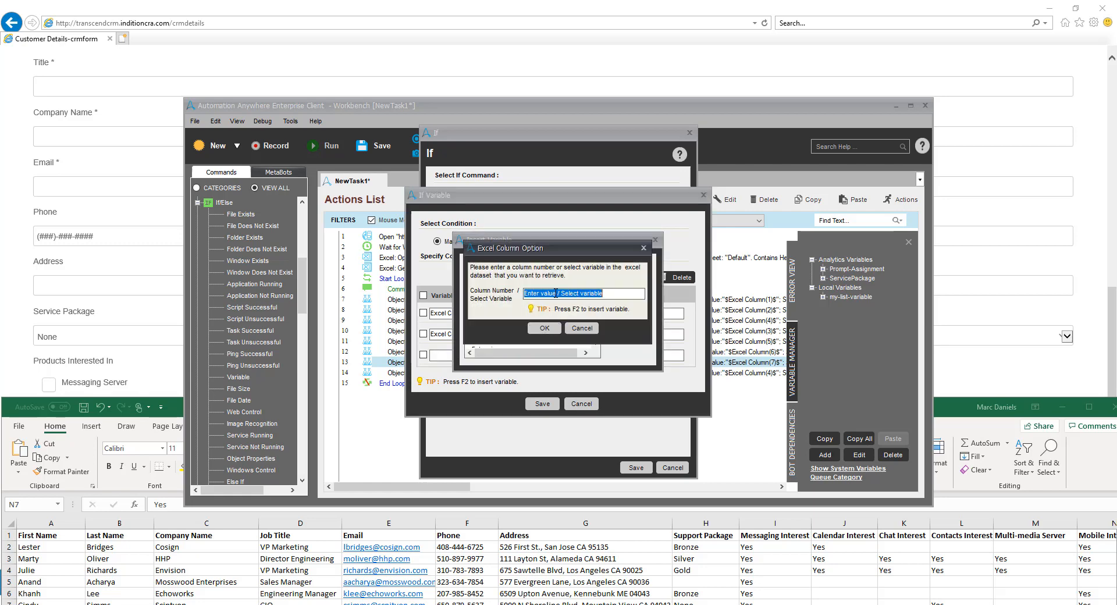
type("8")
key("Return")
Set the third condition to Equal To with the fixed value Gold and save the If command
left_click(566, 355)
left_click(522, 375)
left_click(592, 355)
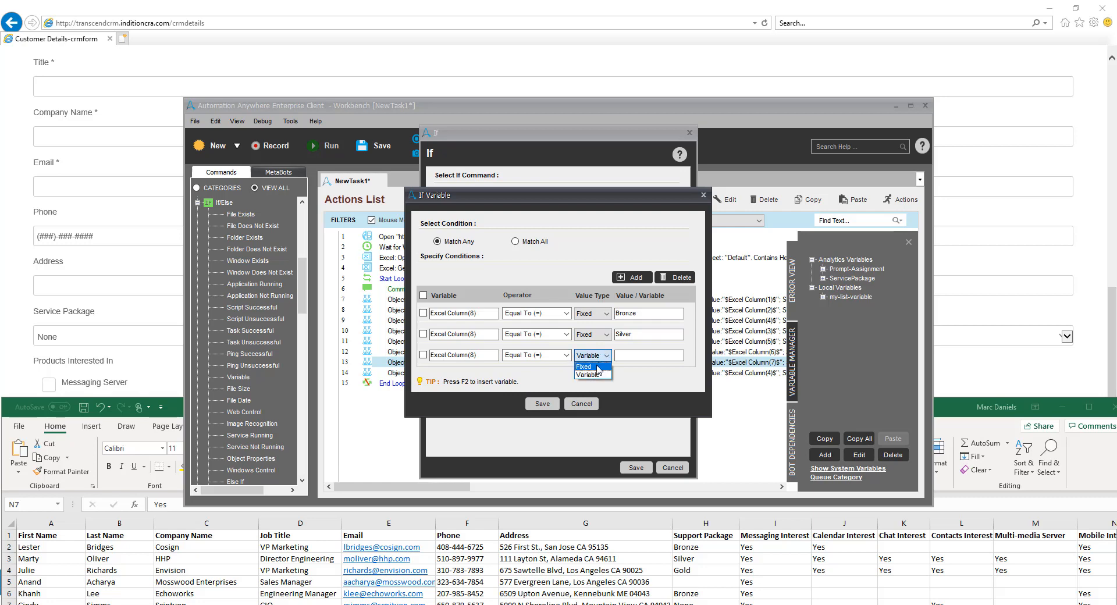
left_click(586, 370)
left_click(648, 356)
type("Gold")
left_click(543, 404)
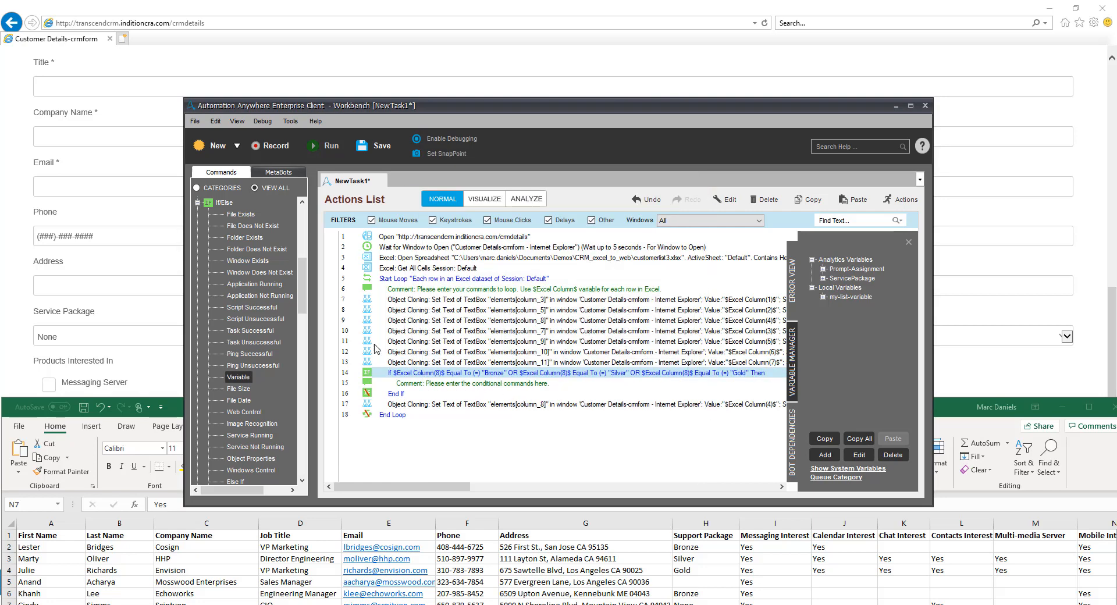
Add a Variable Operation command inside the If block and choose ServicePackage as the variable it sets
left_click(197, 203)
scroll(244, 302, "down", 10)
left_click_drag(240, 354, 387, 379)
left_click(454, 299)
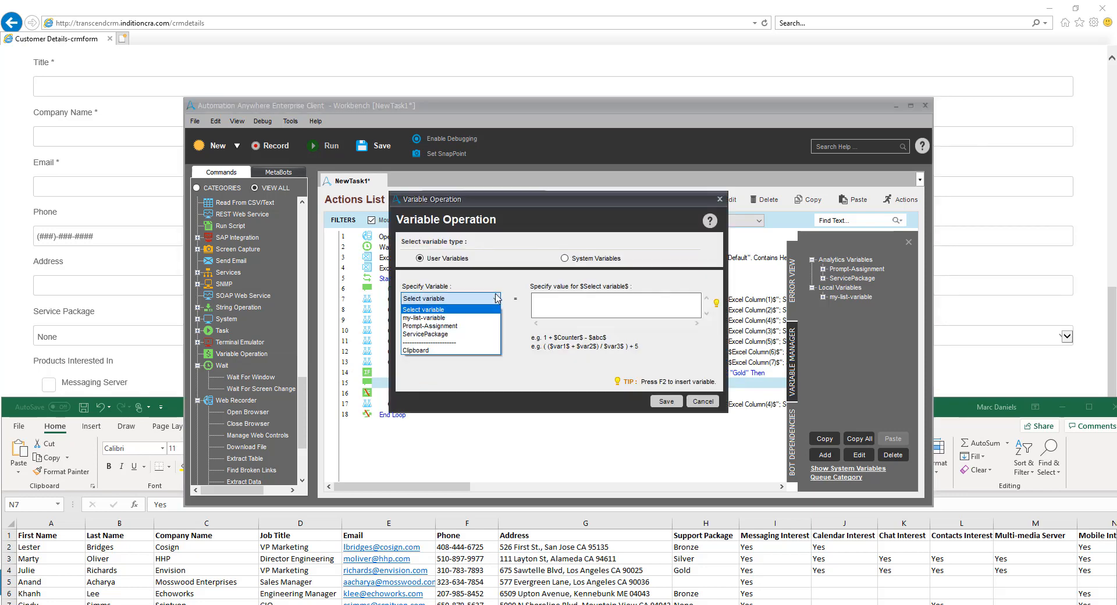
left_click(451, 339)
Assign the Excel Column(8) variable as ServicePackage's value and save the Variable Operation
left_click(583, 299)
key("F2")
scroll(584, 297, "down", 8)
left_click(521, 336)
left_click(628, 266)
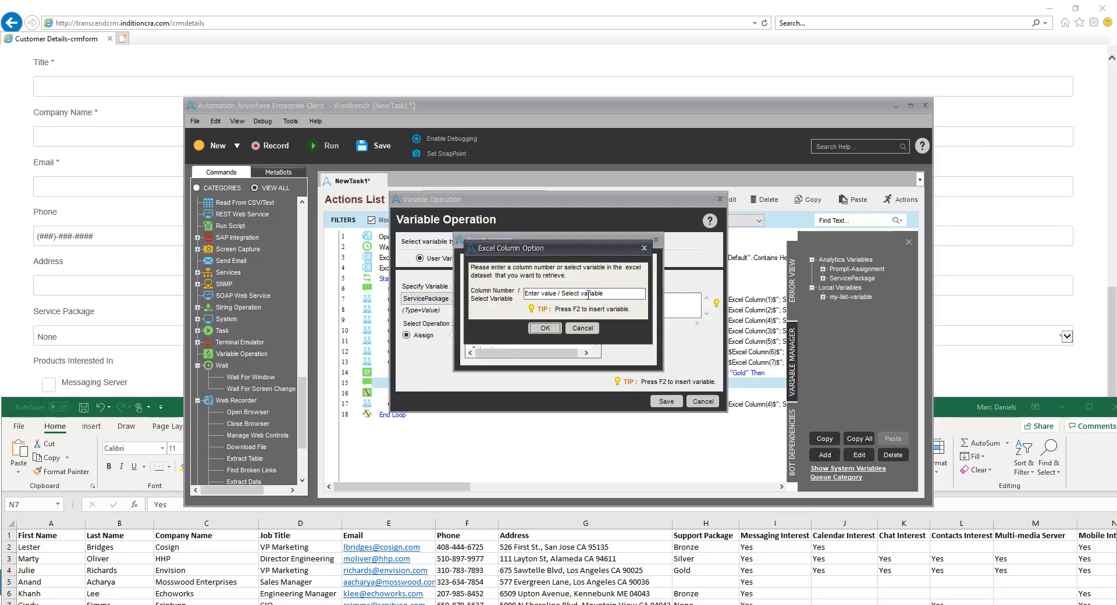
left_click(583, 295)
type("8")
left_click(546, 327)
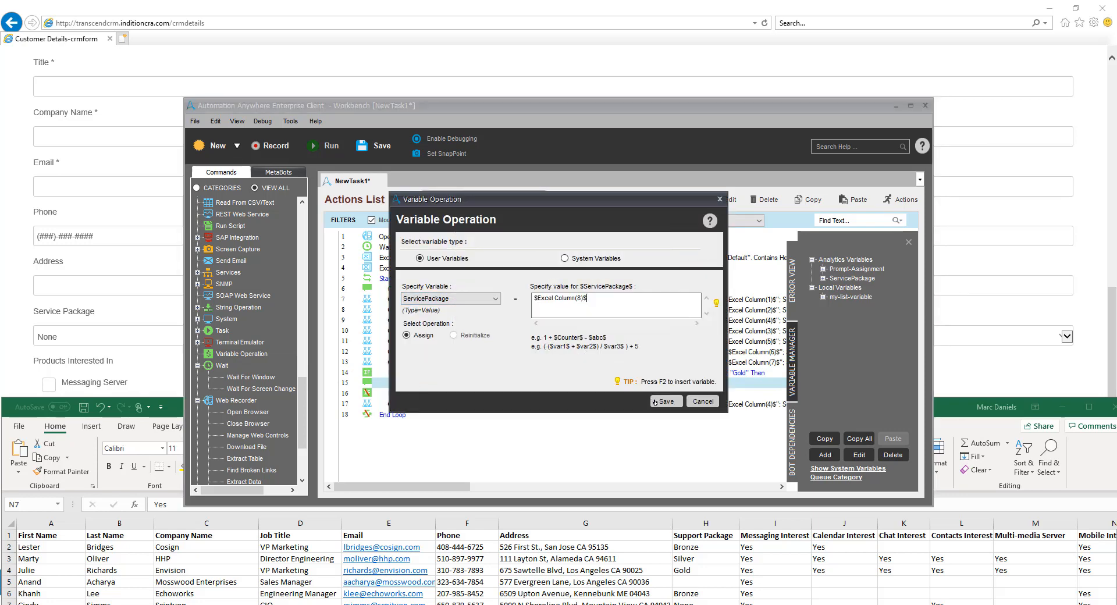
left_click(656, 402)
Insert an Else command after the Variable Operation inside the Bronze/Silver/Gold If block
left_click_drag(303, 389, 308, 233)
left_click(198, 389)
left_click_drag(302, 306, 303, 318)
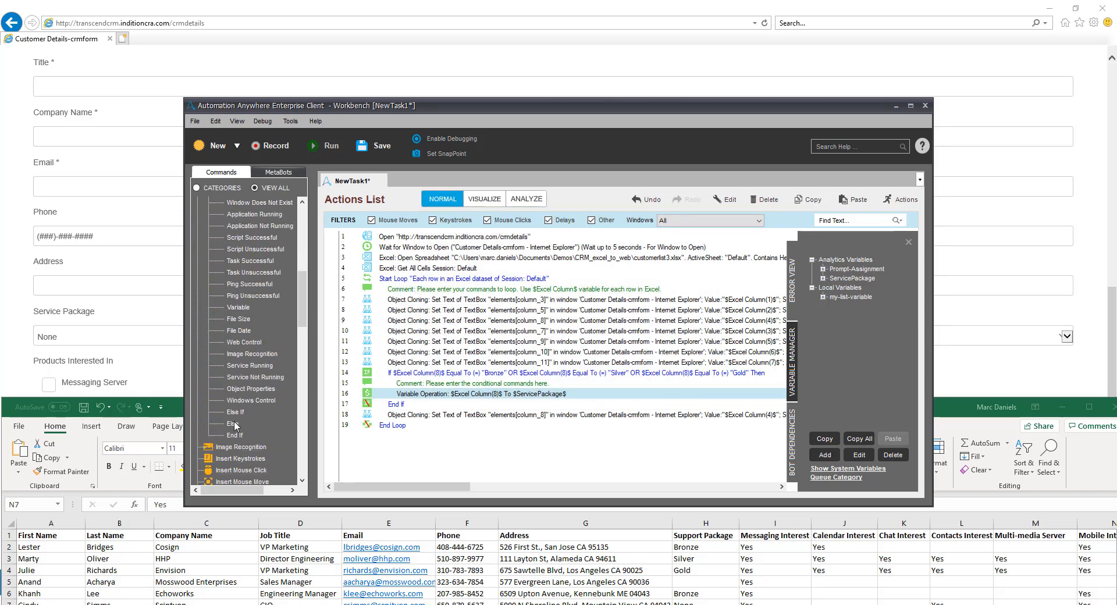
left_click_drag(235, 424, 416, 403)
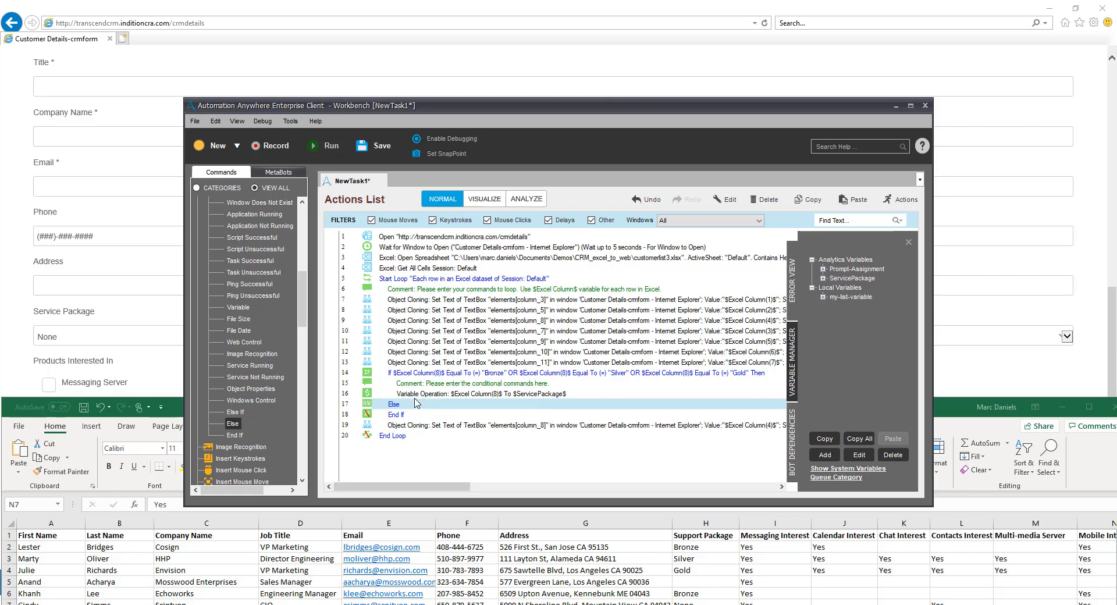
Add a Variable Operation under the Else that assigns None to the ServicePackage variable, and save it
left_click_drag(304, 319, 313, 456)
left_click_drag(236, 308, 397, 410)
left_click(489, 301)
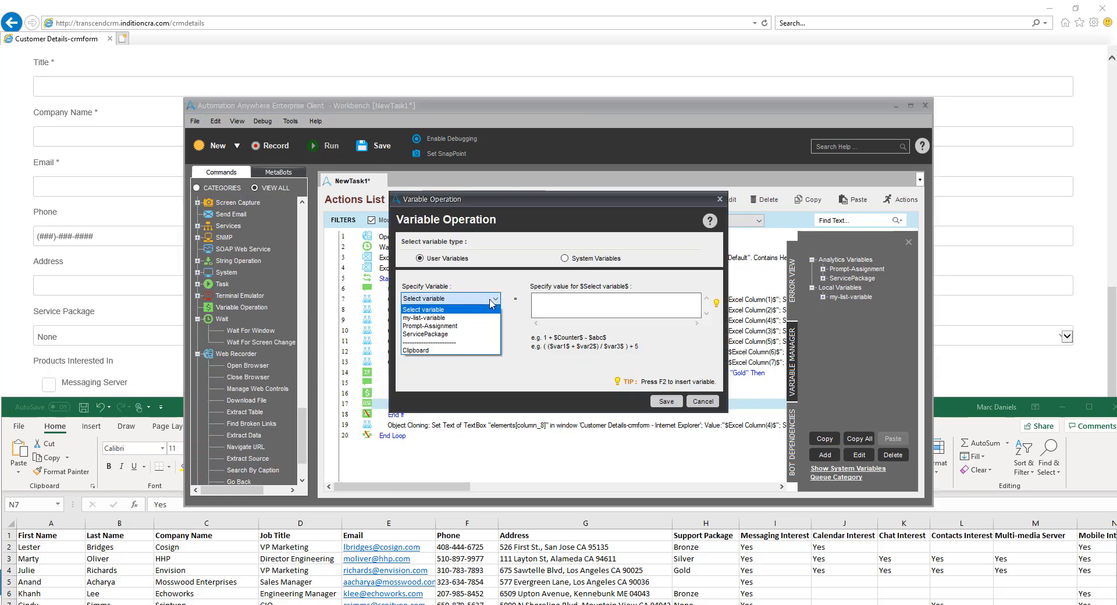
left_click(451, 336)
key("Return")
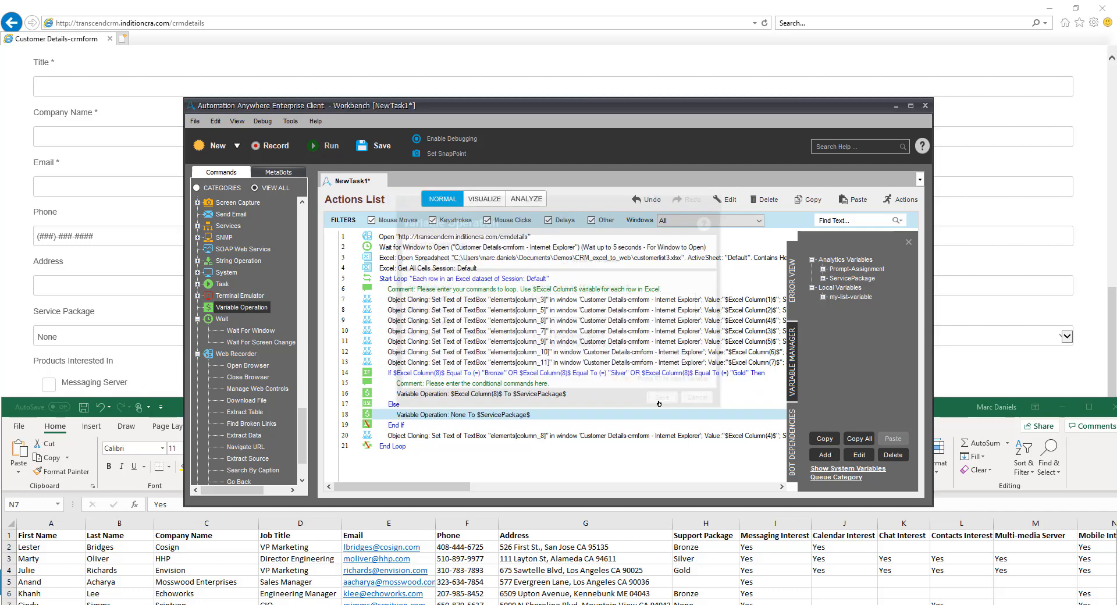
Duplicate the Address field's Object Cloning command below the End If and recapture its target as the form's Service Package combo box
left_click_drag(546, 365, 396, 431)
left_click(396, 435)
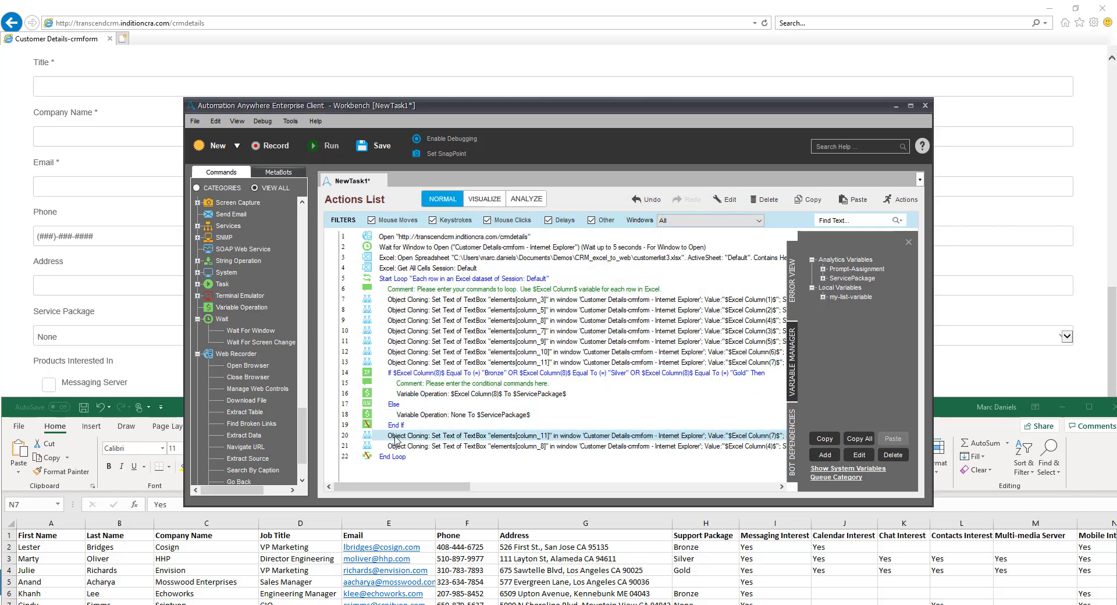
double_click(396, 438)
left_click(437, 233)
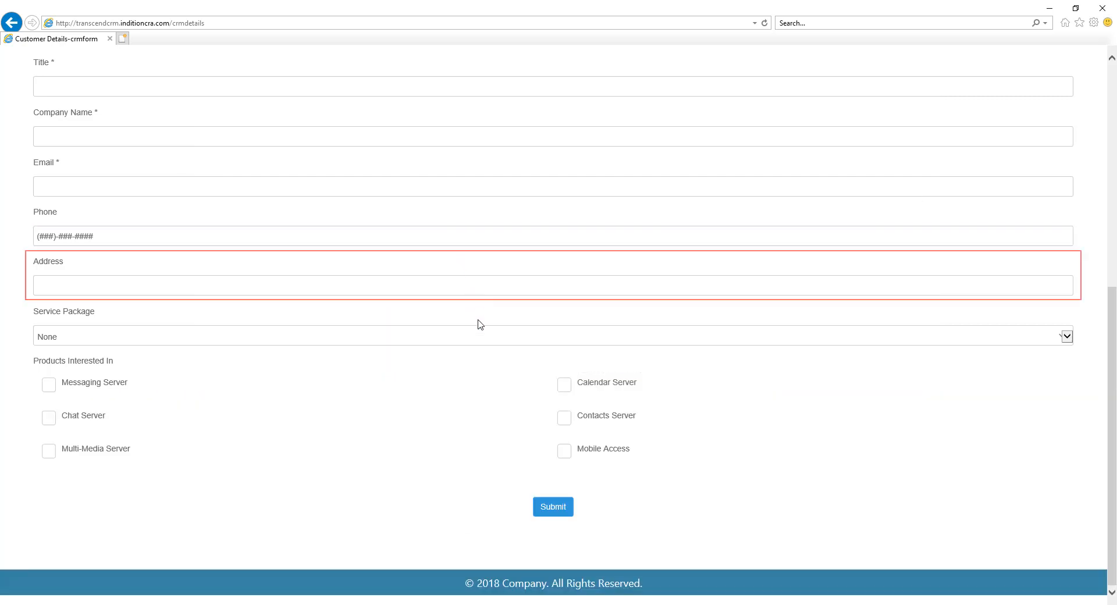
left_click_drag(478, 320, 479, 340)
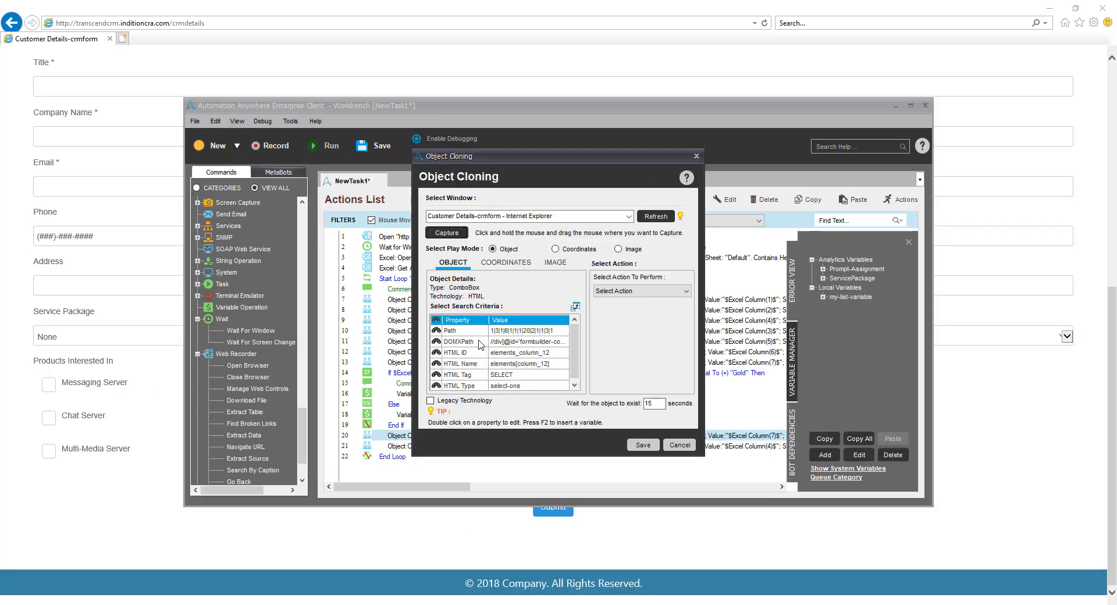
Configure the Service Package combo box's action as Select Item By Text with the ServicePackage variable and save the command
left_click(658, 290)
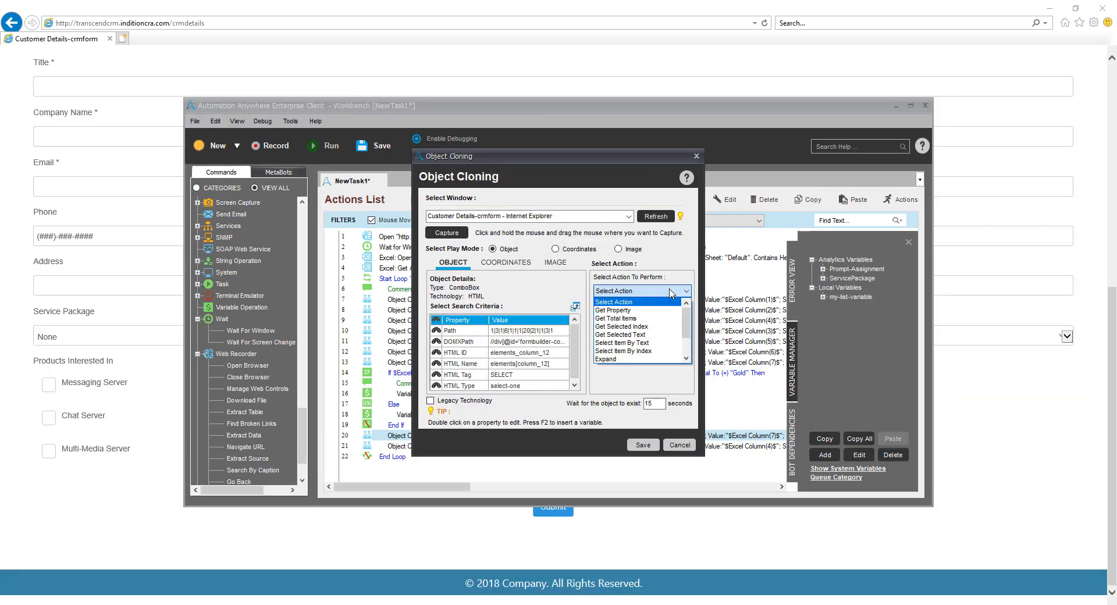
left_click(647, 348)
key("F2")
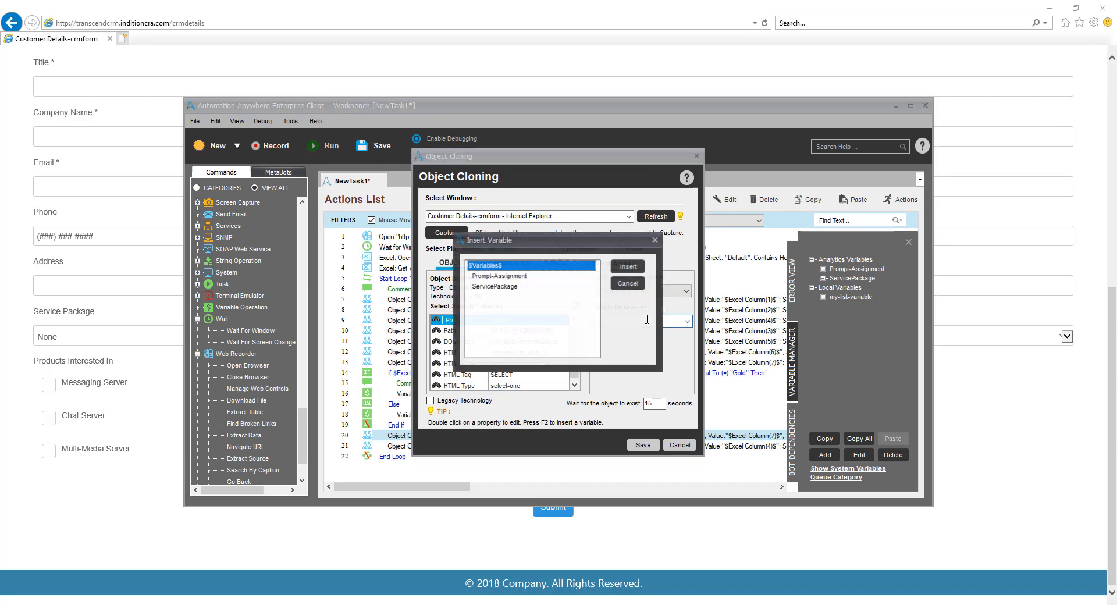
left_click(512, 286)
left_click(625, 272)
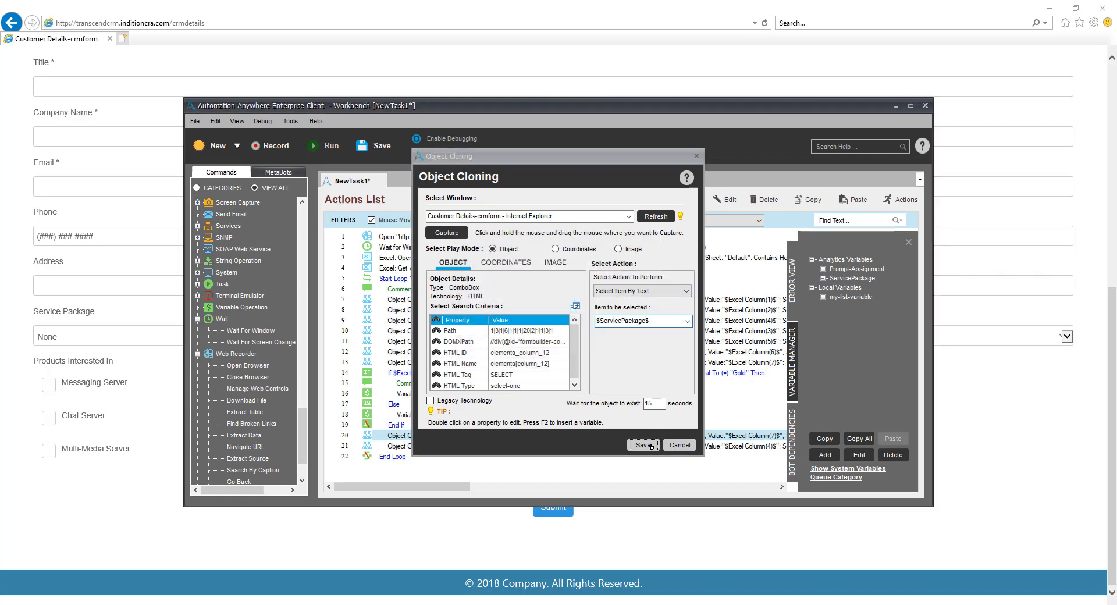
left_click(649, 446)
Add another If Variable command after the Service Package cloning command on line 20 and open its condition for editing
left_click_drag(303, 424, 306, 265)
left_click_drag(240, 426, 414, 443)
left_click(661, 396)
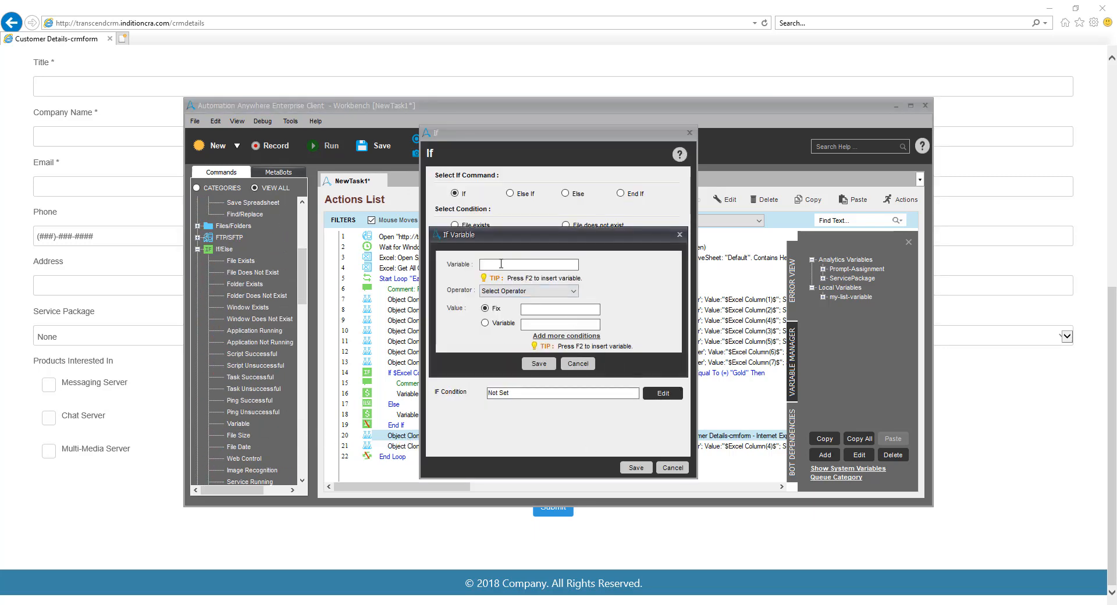
Set the new If condition to Excel Column(9) Equal To the fixed value Yes and save the command
key("F2")
scroll(582, 326, "down", 10)
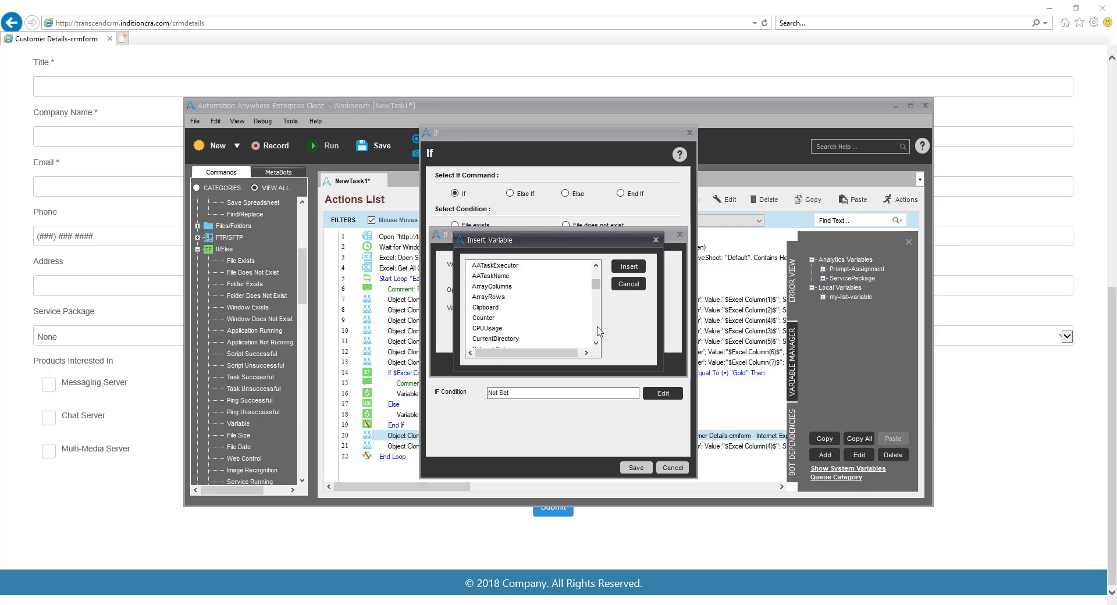
left_click(506, 338)
left_click(629, 266)
left_click(572, 293)
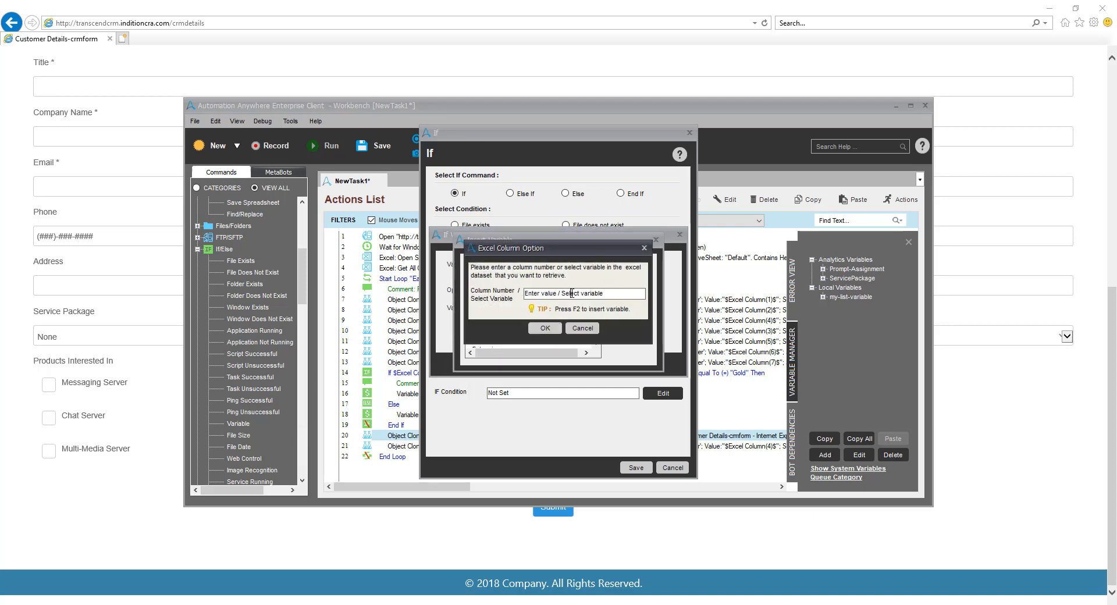
type("9")
left_click(545, 328)
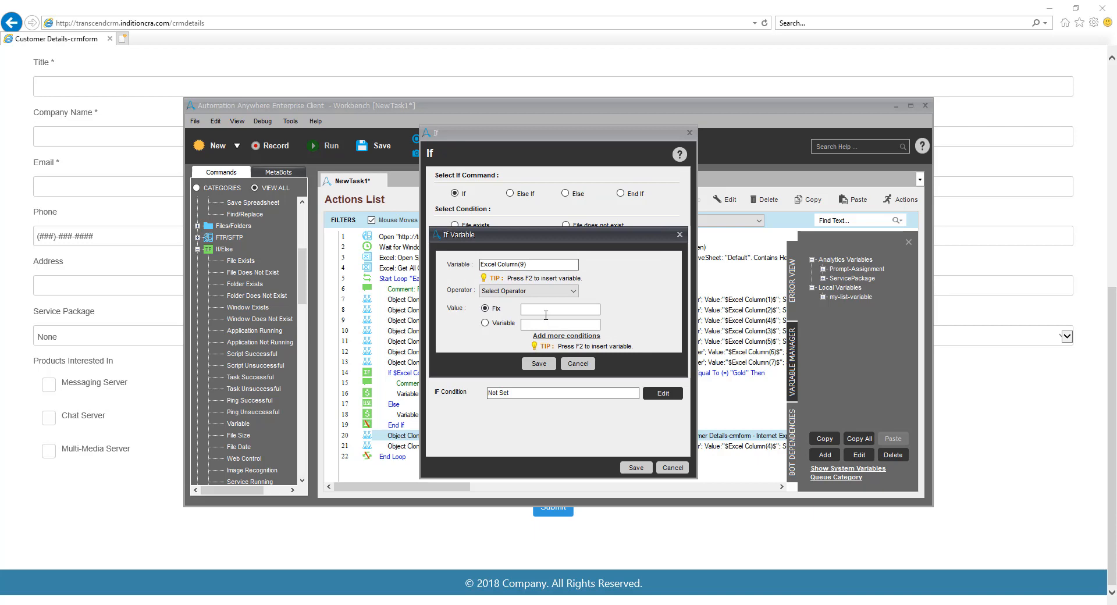
left_click(573, 291)
left_click(550, 303)
left_click(543, 364)
Copy the Address field's Object Cloning command from line 13 into the Excel Column(9) If block, below its comment
left_click(576, 363)
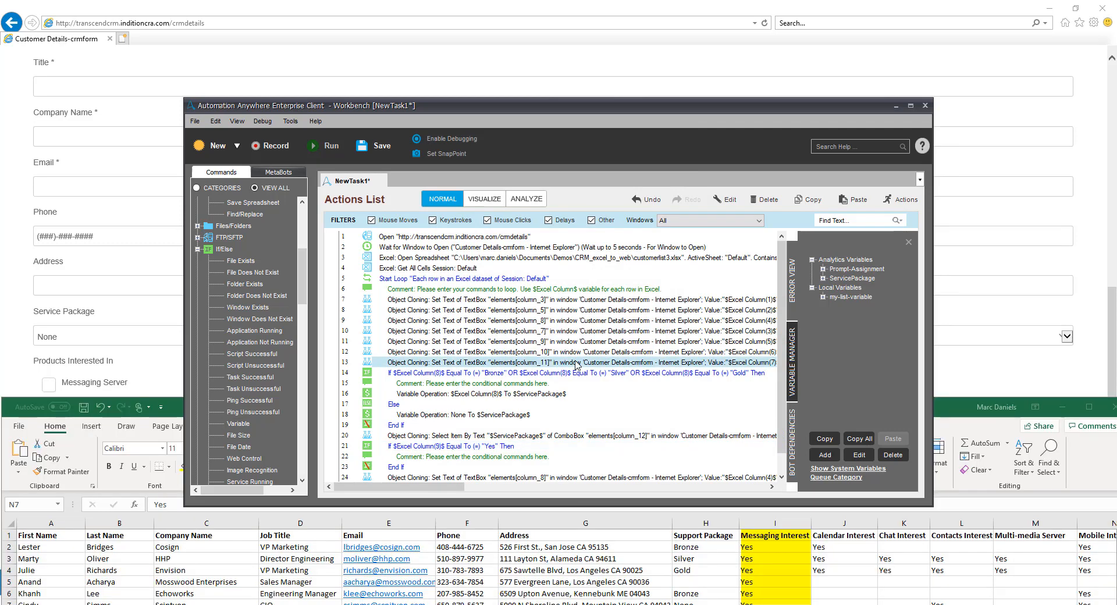
scroll(756, 407, "down", 1)
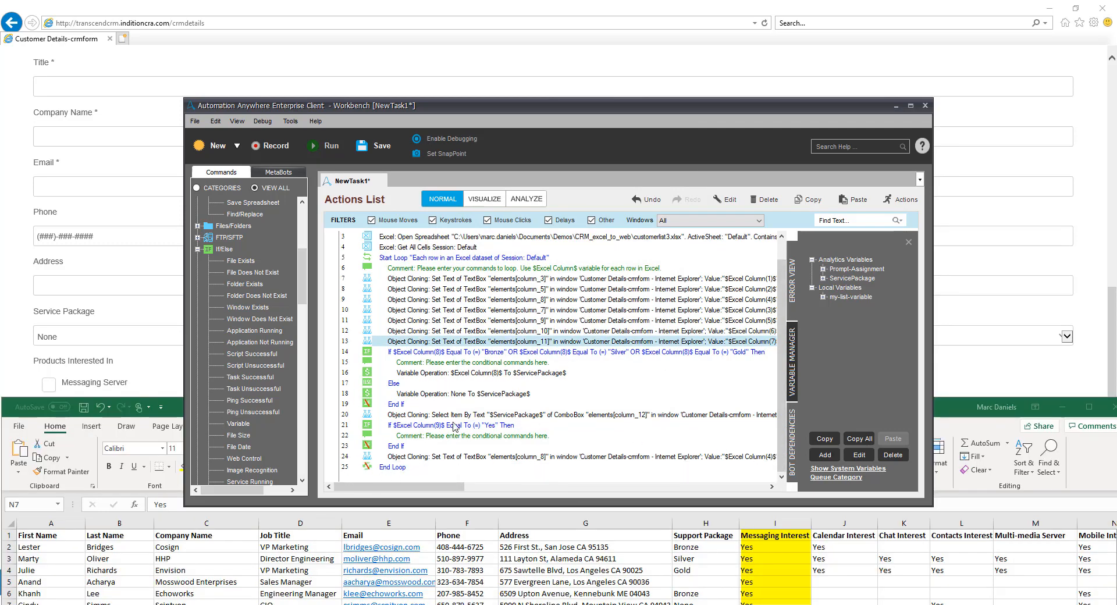
left_click(438, 436)
key("ctrl+v")
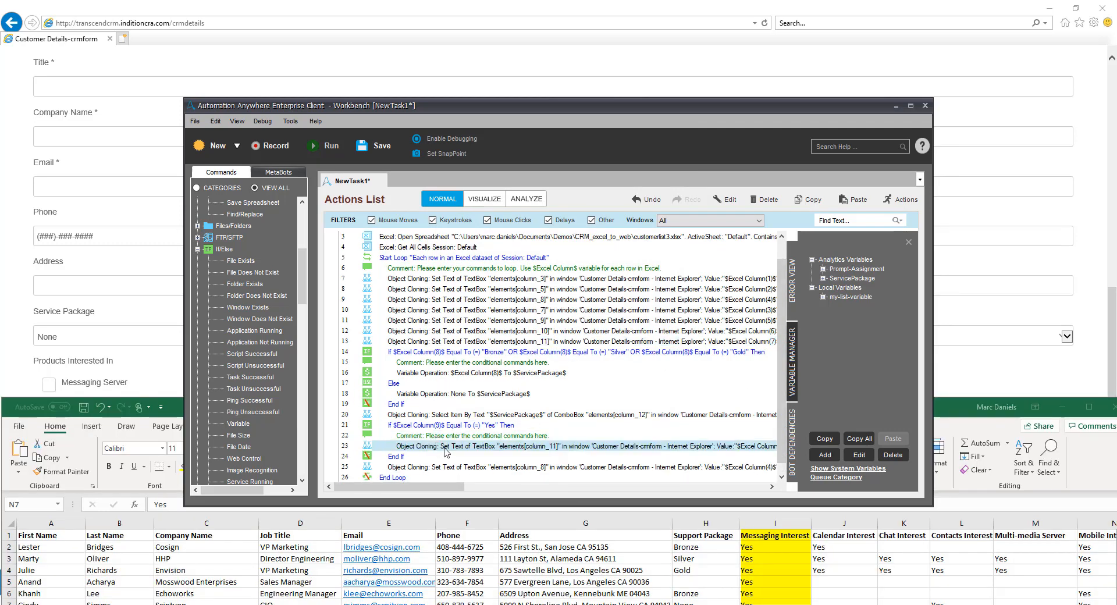
Retarget the copied cloning command in the Excel Column(9) block to the Messaging Server checkbox with a Left Click action and save it
double_click(445, 447)
mouse_move(447, 233)
left_mouse_down()
mouse_move(407, 262)
mouse_move(55, 388)
mouse_move(76, 403)
left_mouse_up()
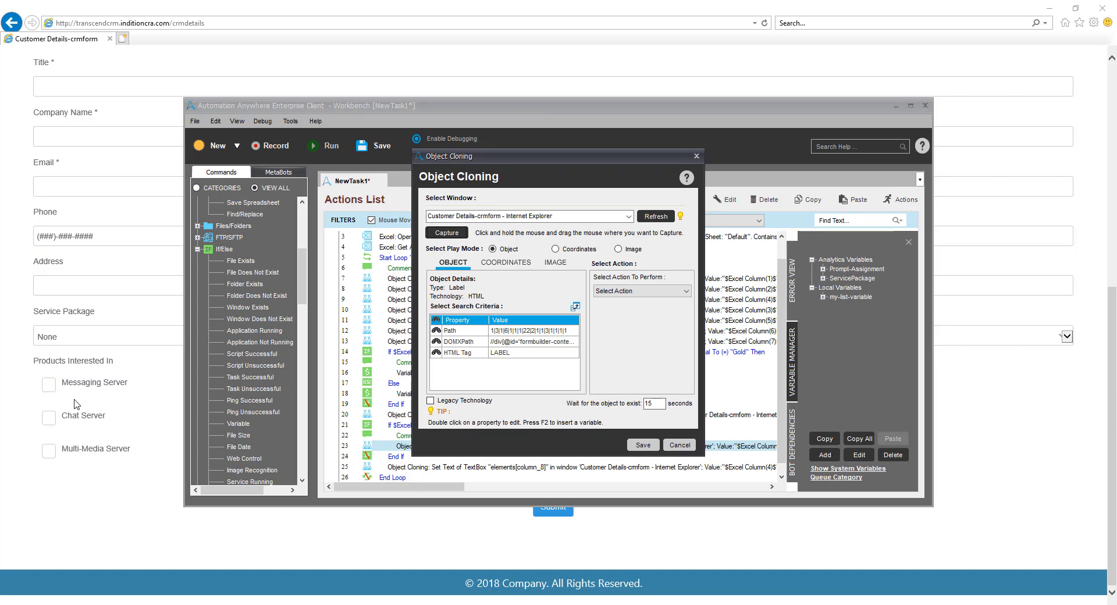
left_click(673, 289)
left_click(637, 302)
left_click(642, 445)
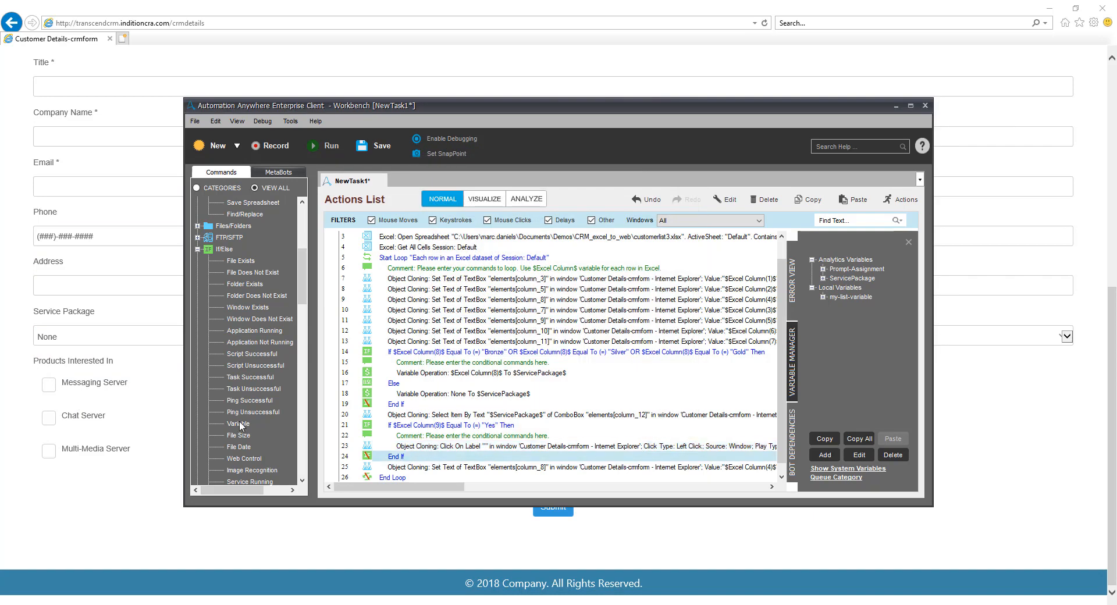
Add an If Variable command after the Excel Column(9) block's End If and insert Excel Column(10) as its condition variable
left_click_drag(240, 424, 403, 461)
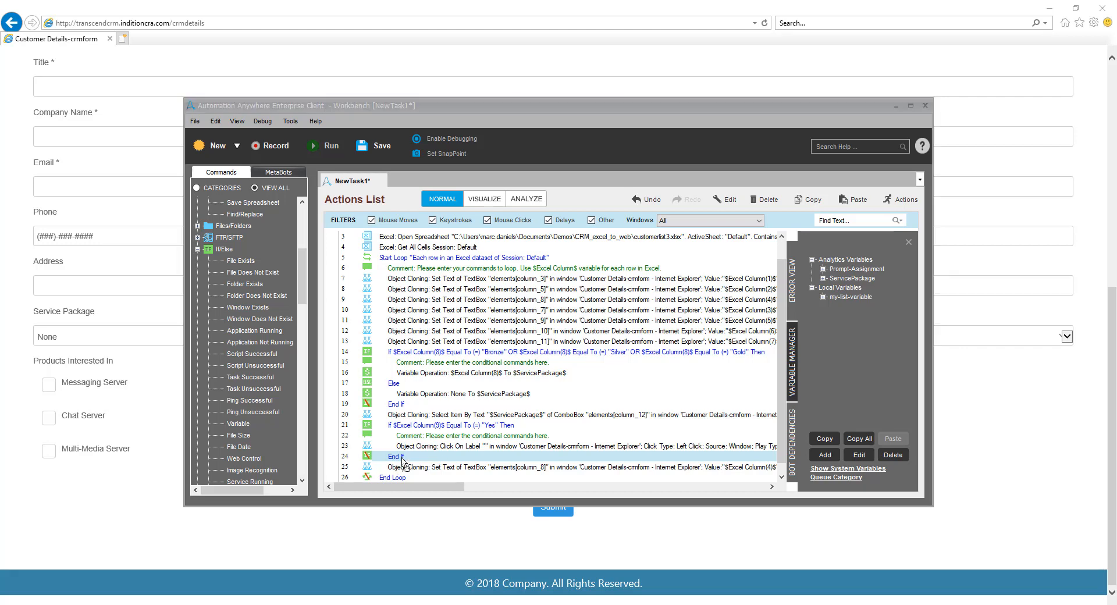
left_click(663, 395)
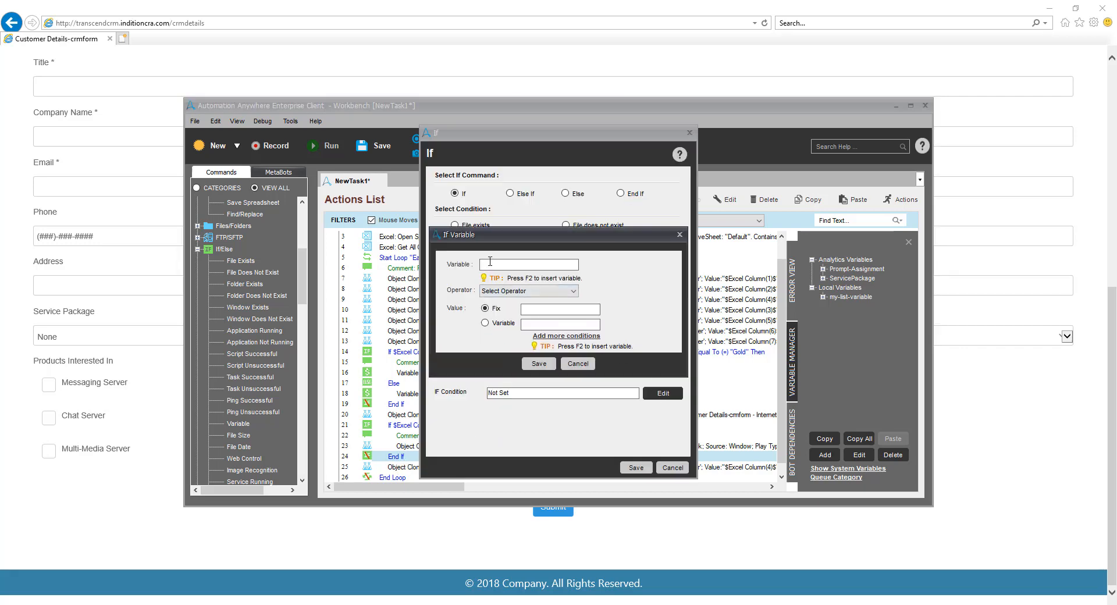
left_click(490, 264)
key("F2")
scroll(511, 322, "down", 5)
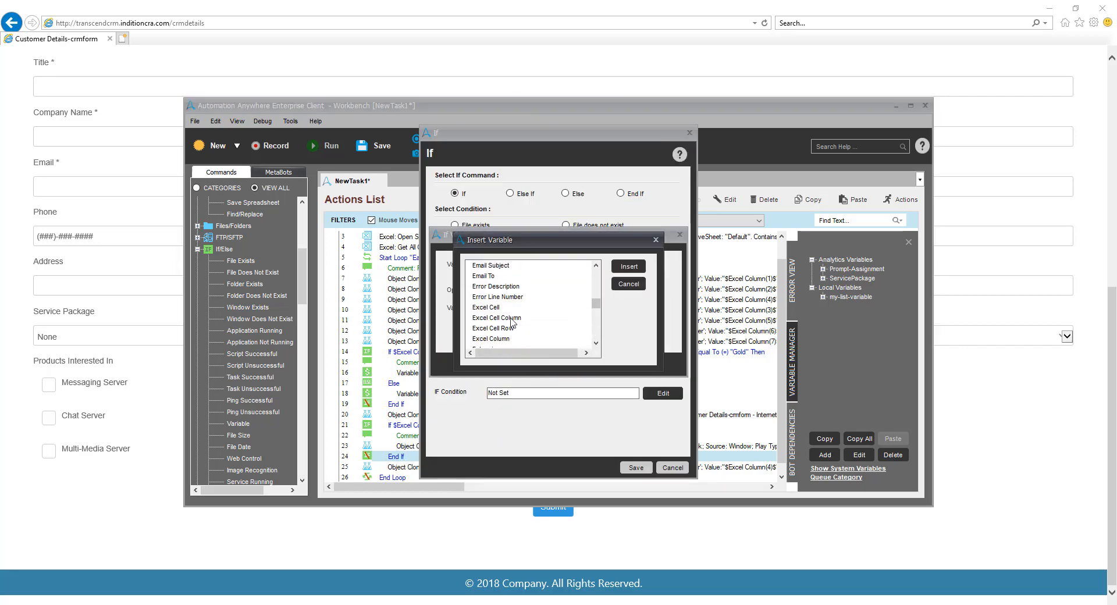
left_click(493, 339)
left_click(628, 266)
type("10")
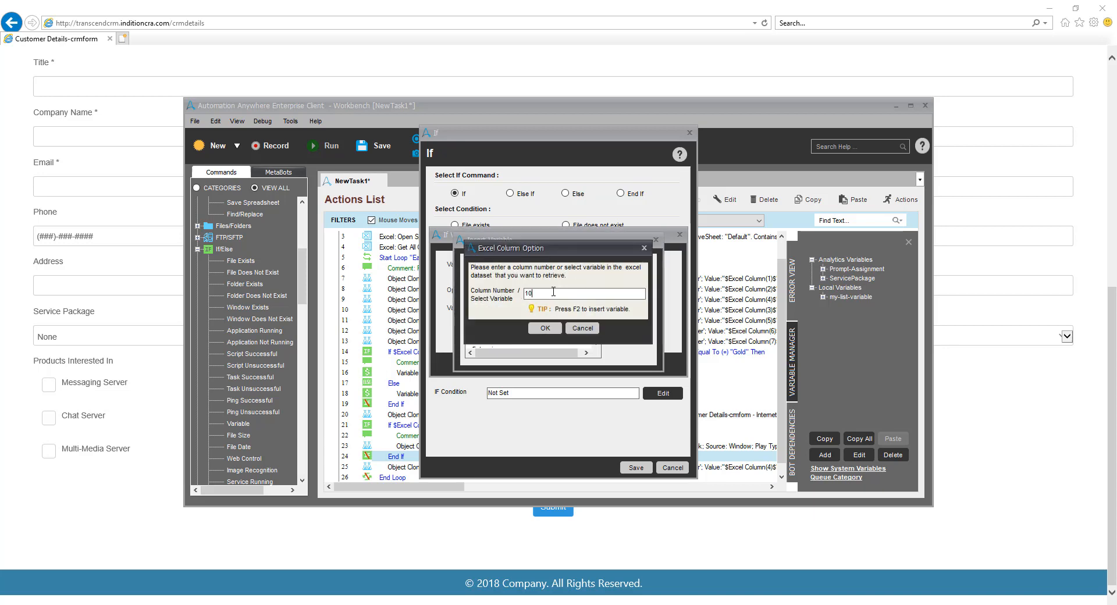
left_click(545, 329)
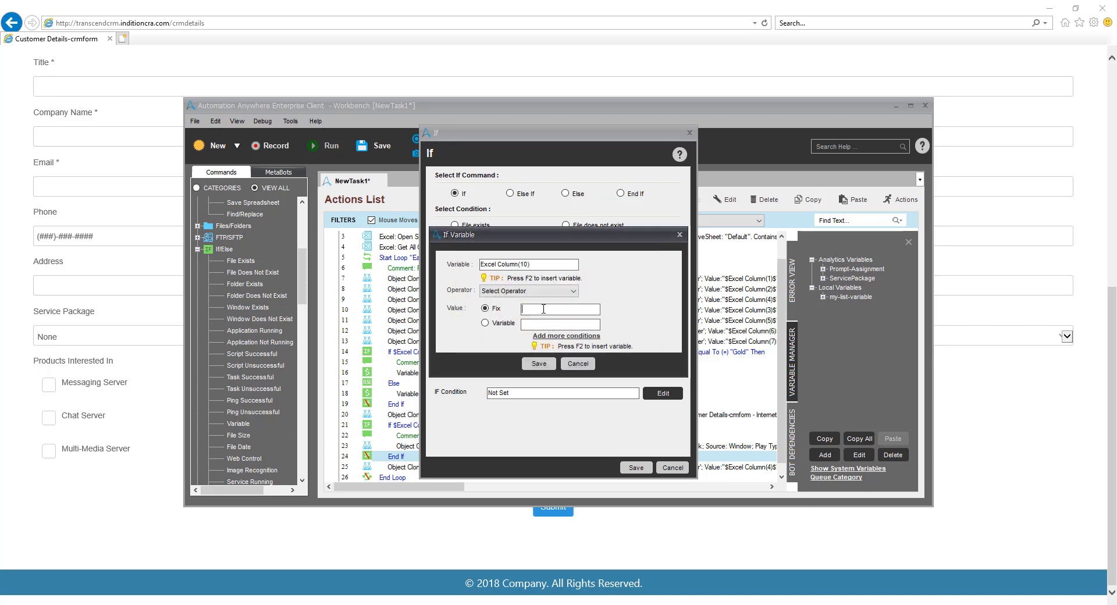
Set the condition's operator to Equal To with the fixed value Yes and save the If command
left_click(573, 291)
left_click(512, 300)
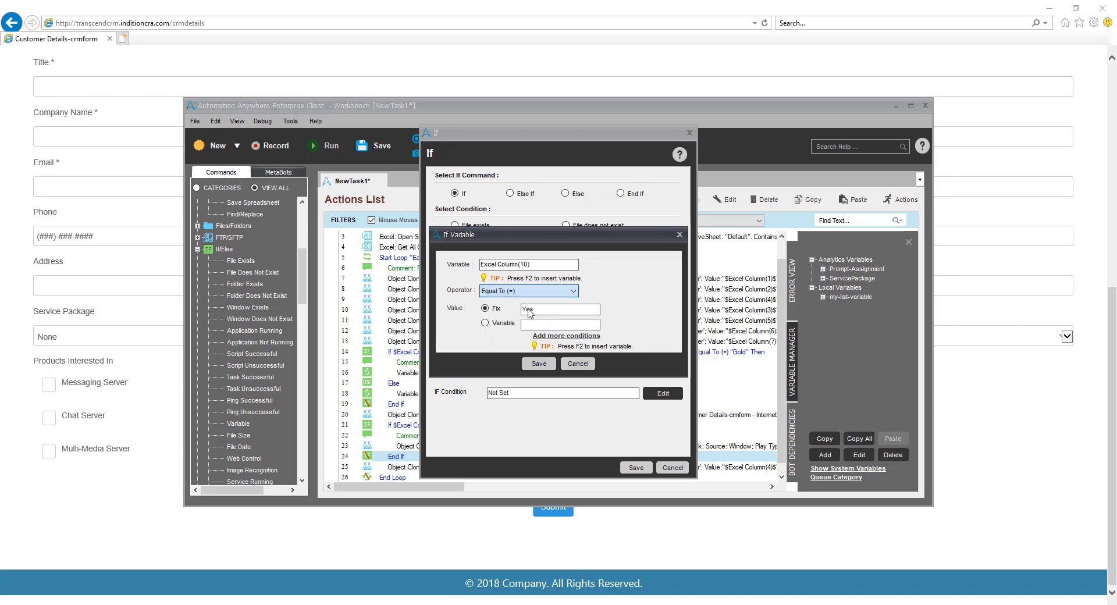
left_click(538, 364)
key("Return")
Copy the Messaging Server cloning command from line 23 into the Excel Column(10) If block, below its comment
scroll(537, 363, "down", 2)
left_click(445, 408)
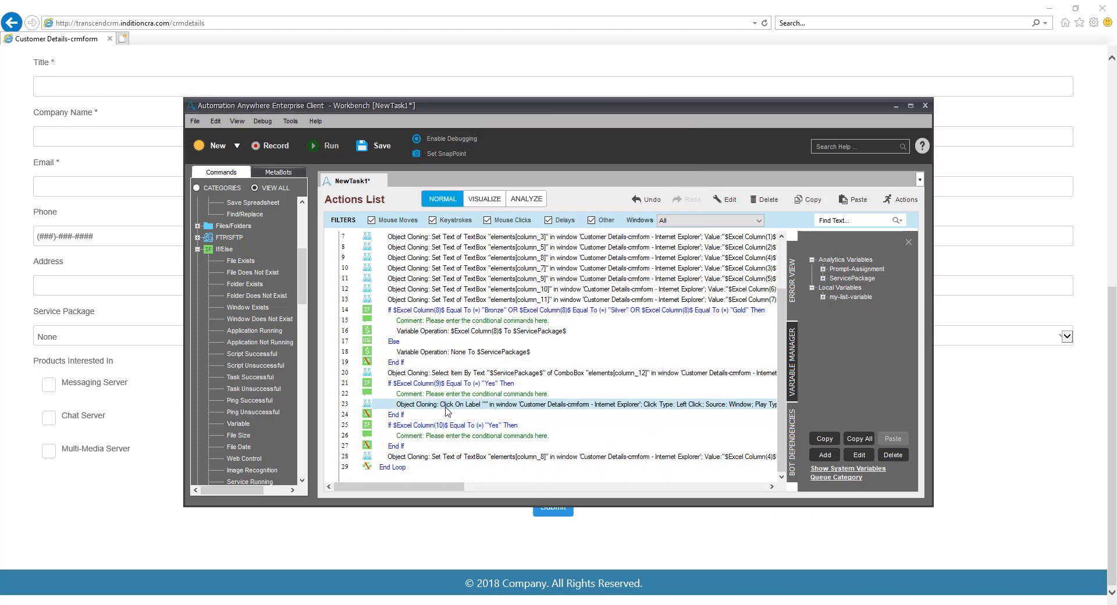
key("ctrl+c")
left_click(440, 437)
key("ctrl+v")
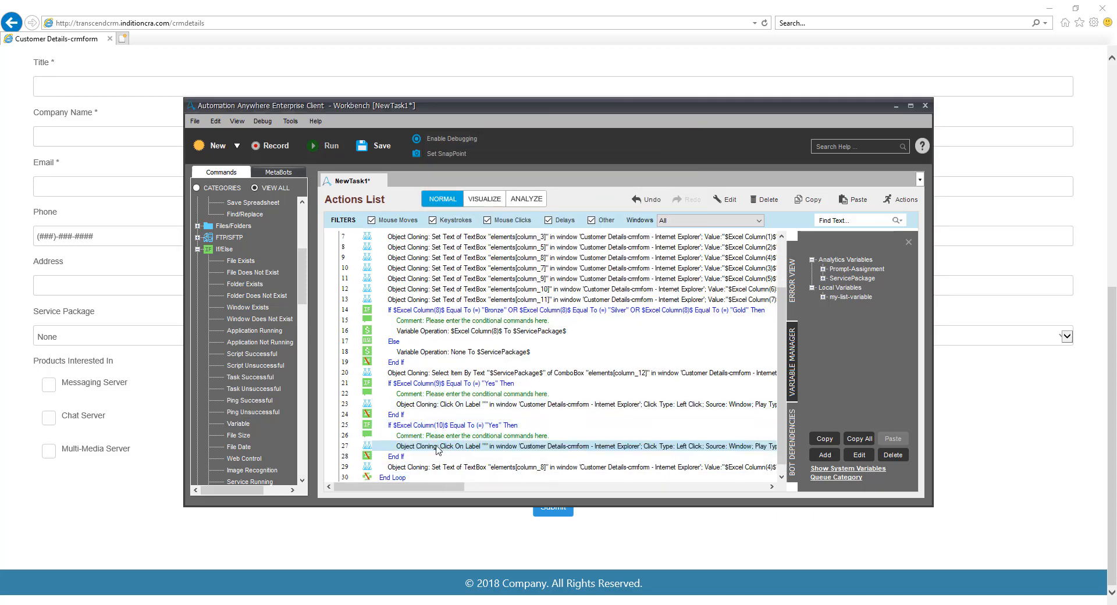
Recapture the Calendar Server checkbox as the pasted command's object, with Left Click as its action, and save it
double_click(437, 447)
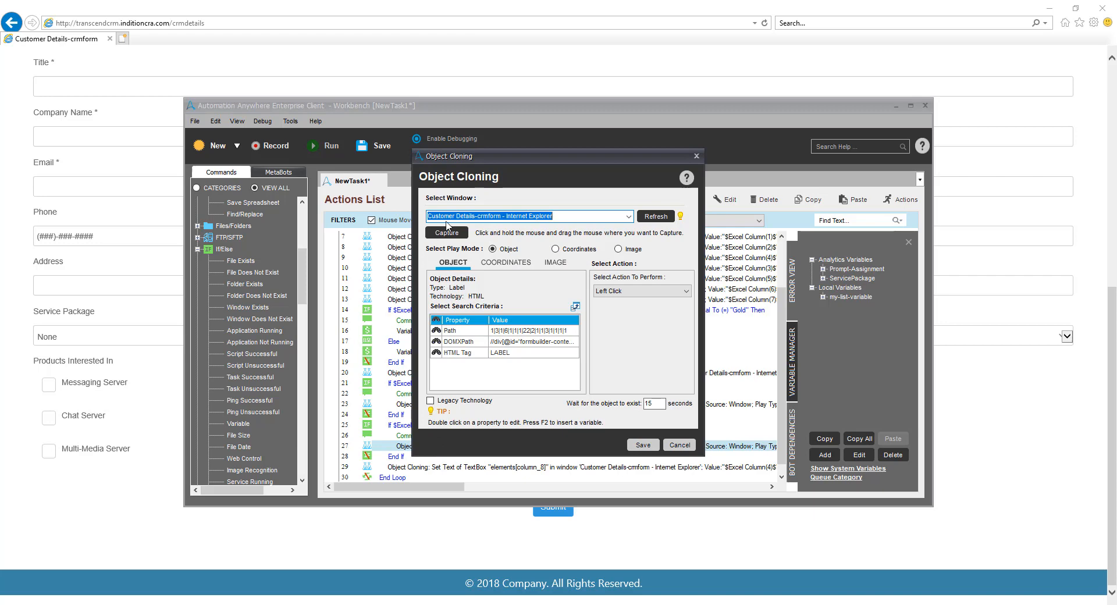
left_click_drag(447, 232, 566, 400)
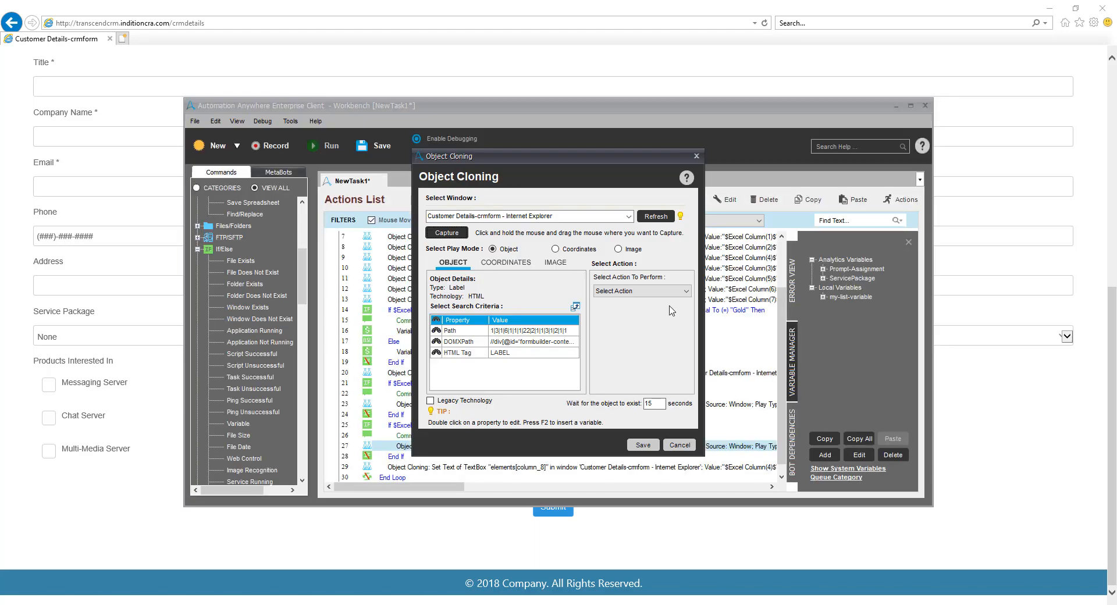
left_click(664, 292)
left_click(626, 317)
left_click(641, 445)
Add an If Variable command after the Excel Column(13) block's End If on line 40 and open its condition for editing
scroll(640, 447, "down", 1)
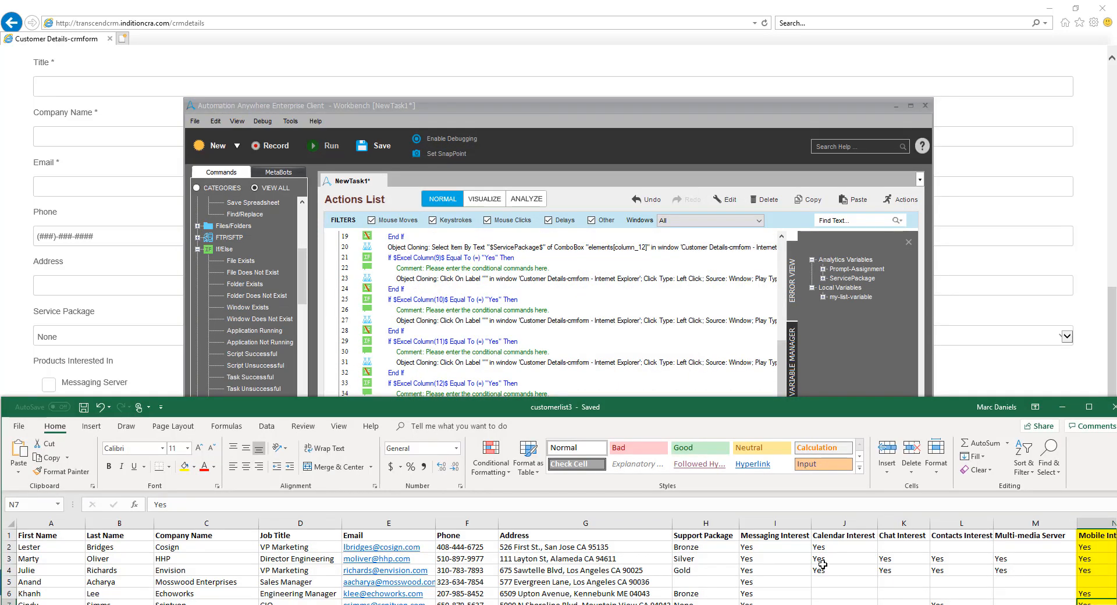
left_click(518, 110)
left_click_drag(231, 429, 407, 457)
left_click(660, 394)
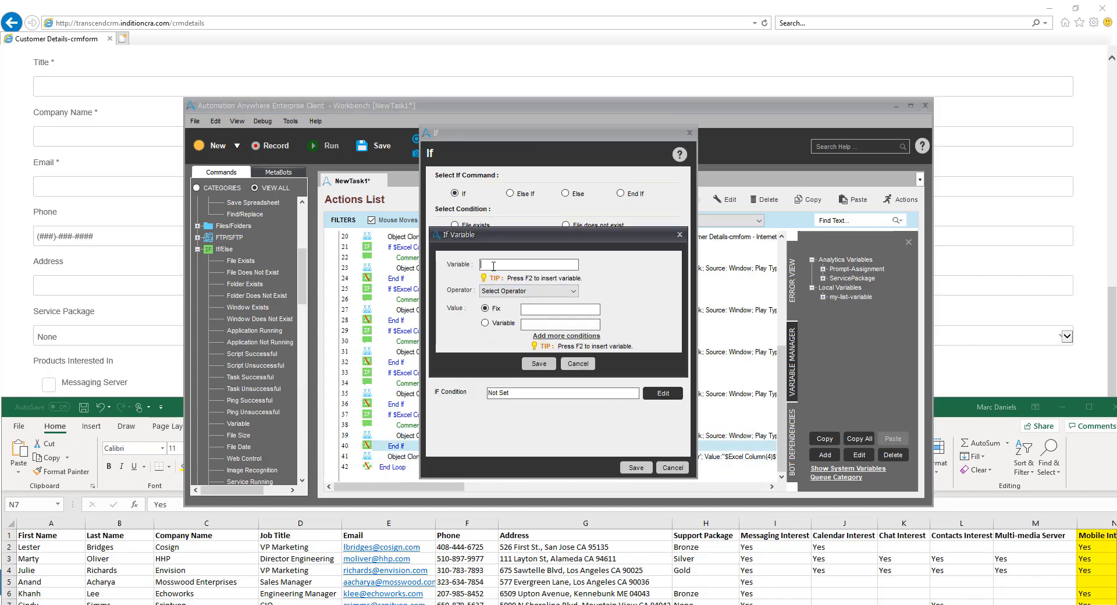
Set the new If condition to Excel Column(14) Equal To the fixed value Yes and save it
left_click(493, 265)
key("F2")
left_click(595, 329)
left_click(595, 328)
left_click(499, 338)
left_click(630, 268)
left_click(580, 293)
type("14")
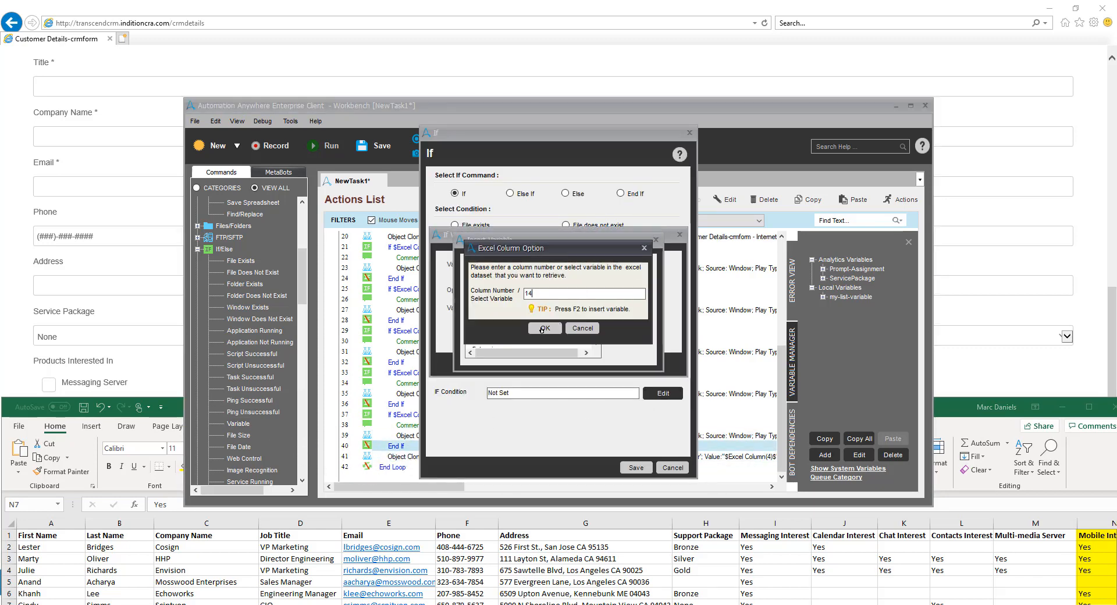
left_click(545, 328)
left_click(533, 309)
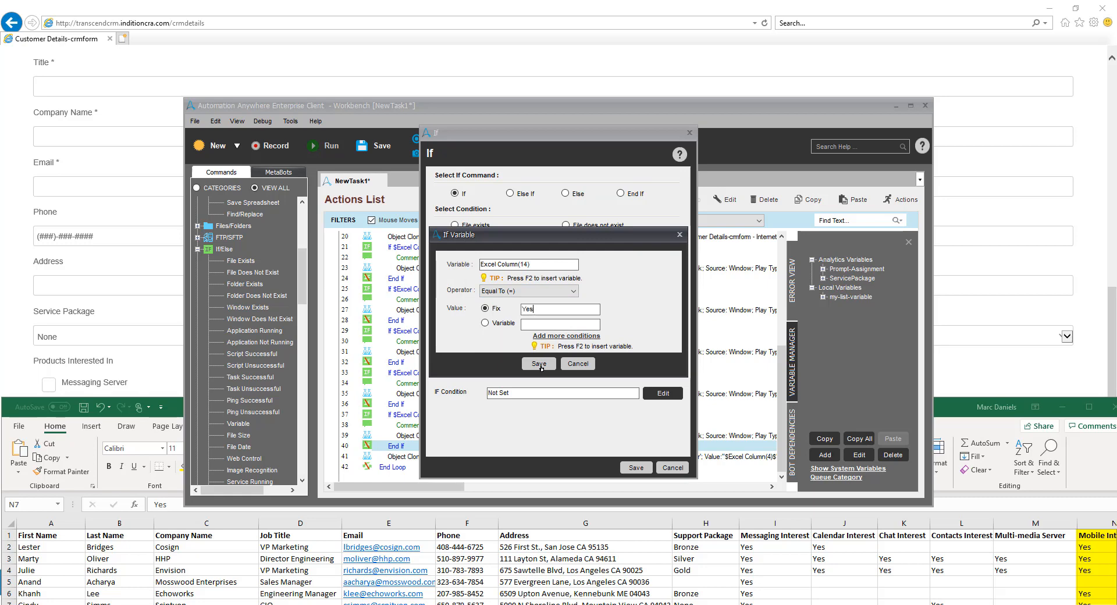
left_click(539, 364)
Retarget the cloning command in the Excel Column(14) block to the Mobile Access checkbox with a Left Click action and save it
double_click(449, 467)
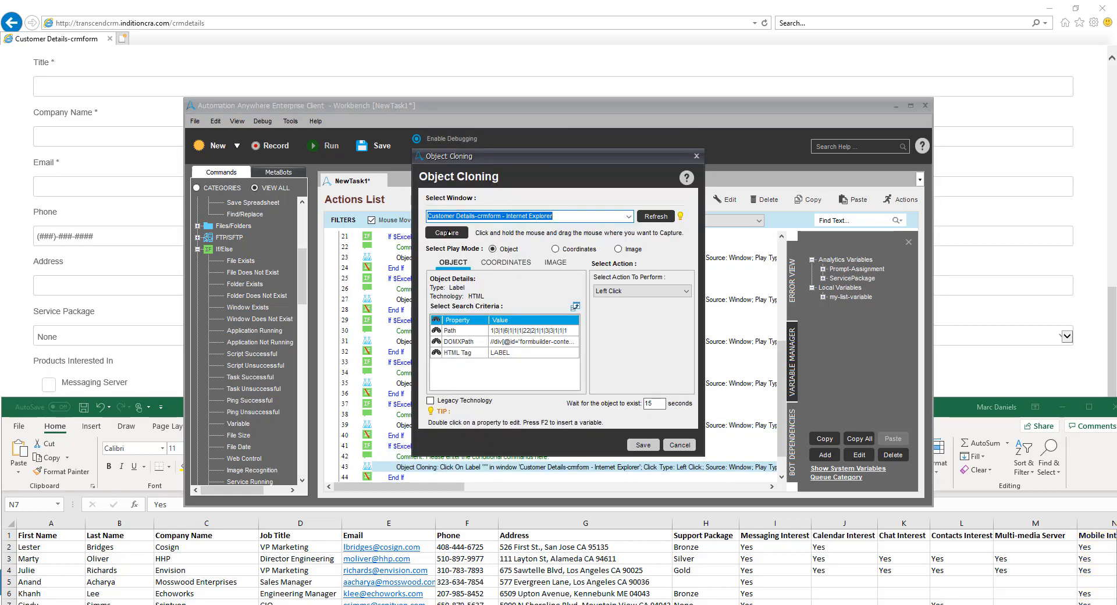
mouse_move(448, 233)
left_mouse_down()
mouse_move(547, 443)
mouse_move(577, 472)
left_mouse_up()
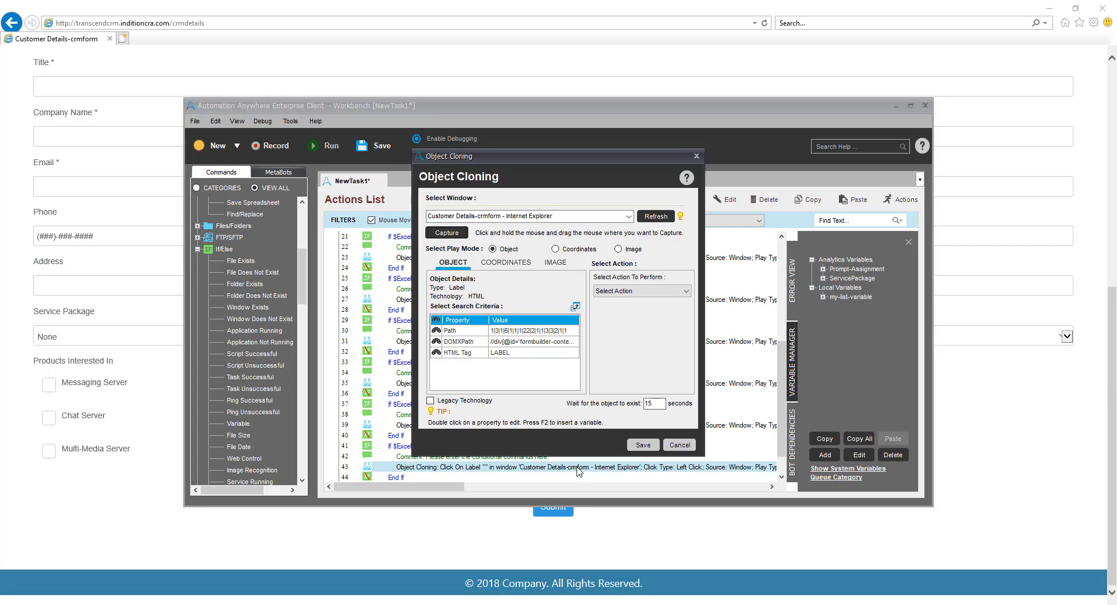
left_click(641, 291)
left_click(663, 334)
left_click(643, 444)
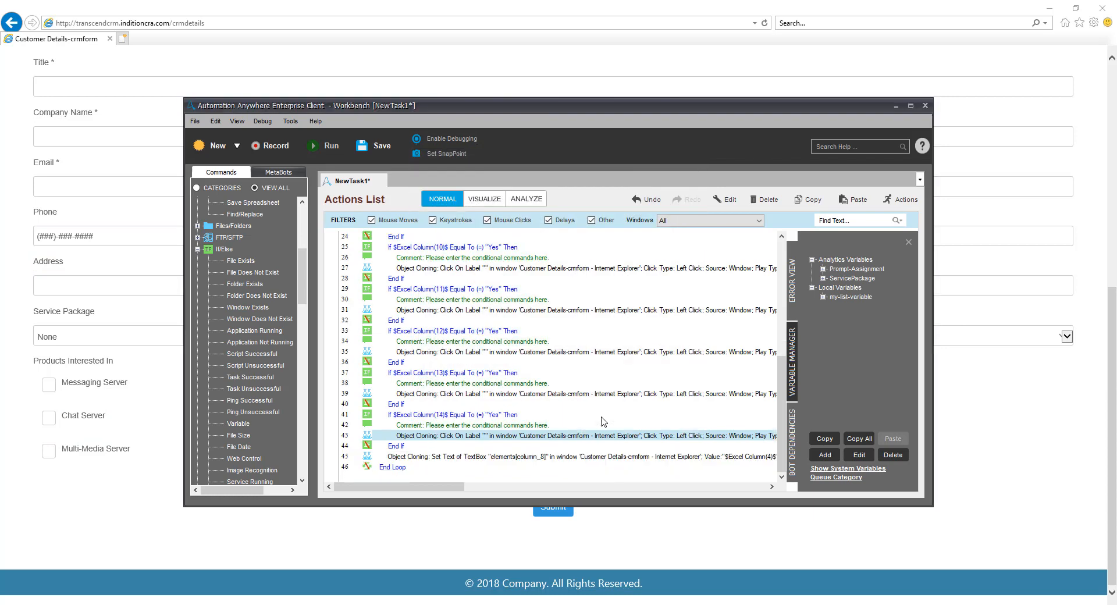
Change the leftover Set Text cloning command on line 45 to a Left Click on the form's Submit button and save it
double_click(476, 460)
left_click(456, 236)
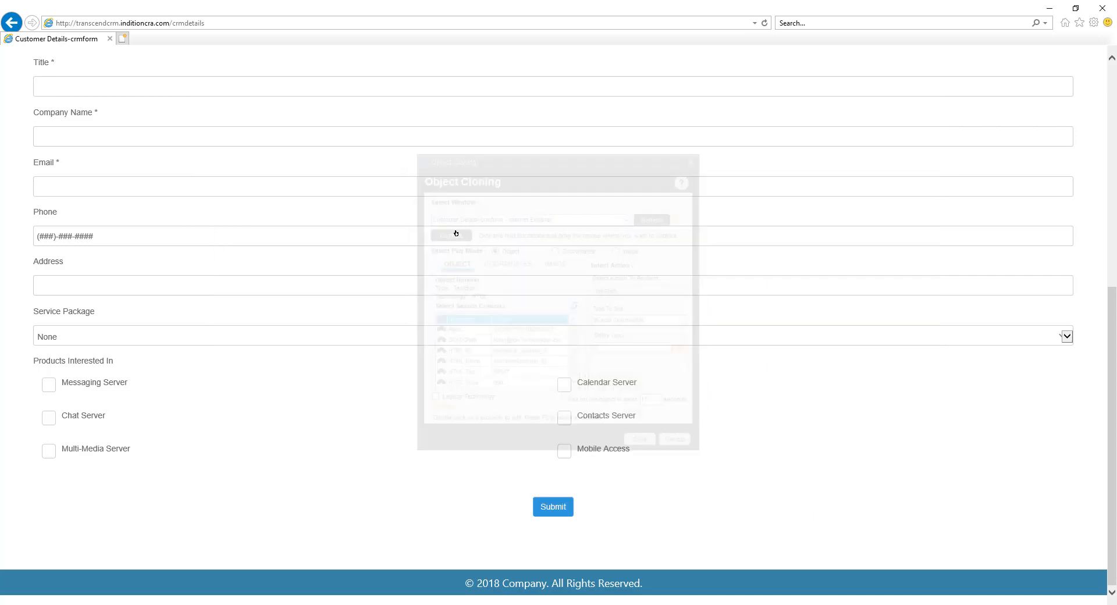
left_click(551, 517)
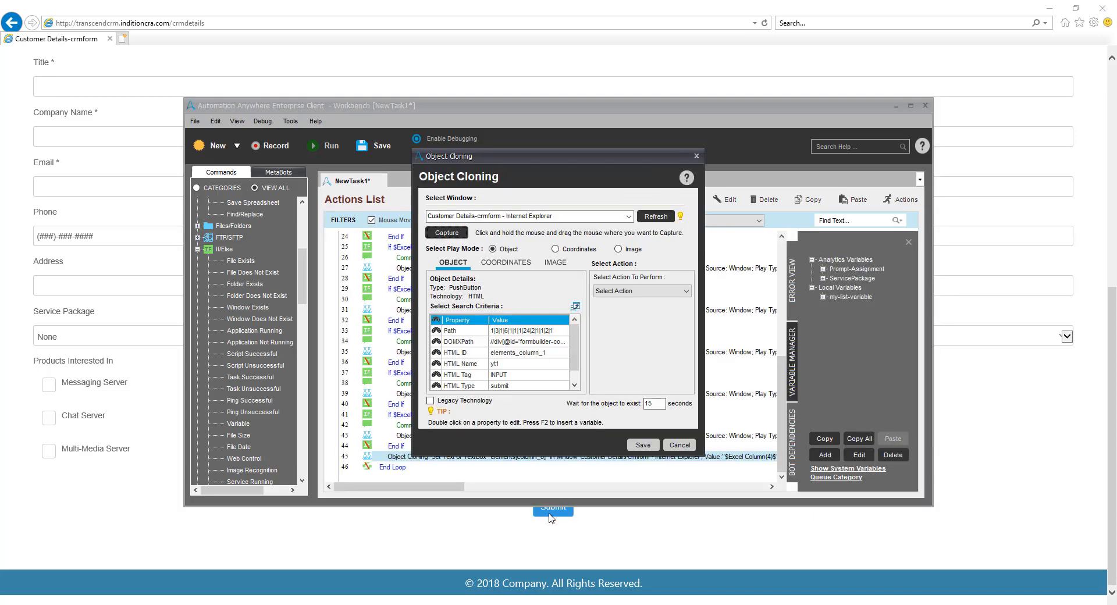
left_click(641, 291)
left_click(627, 331)
left_click(651, 448)
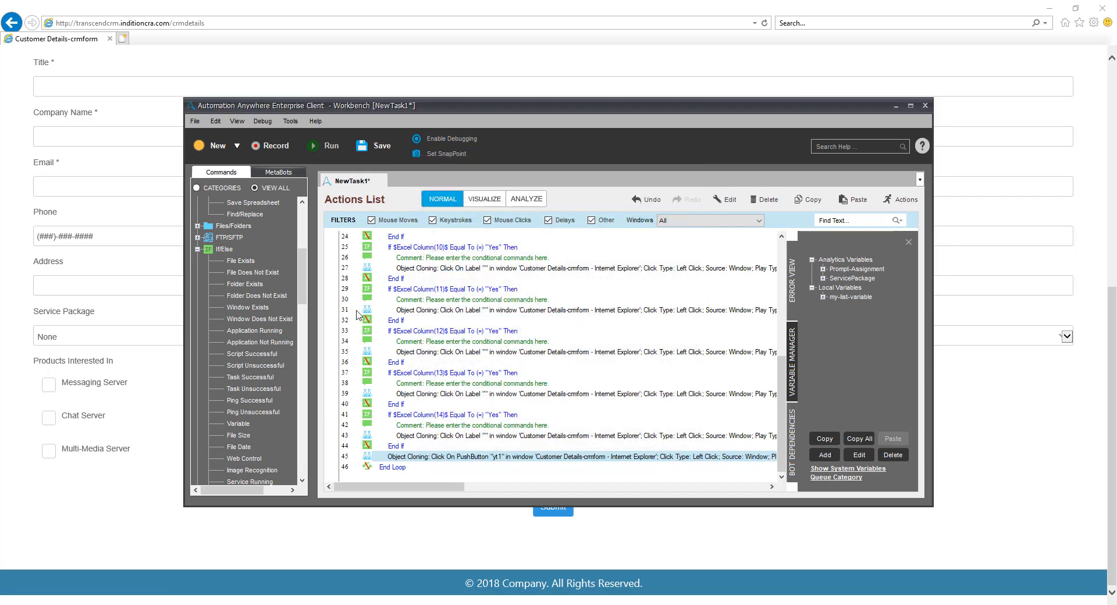
Add a regular 5-second Delay command after the Submit click, inside the loop
left_click_drag(302, 285, 305, 244)
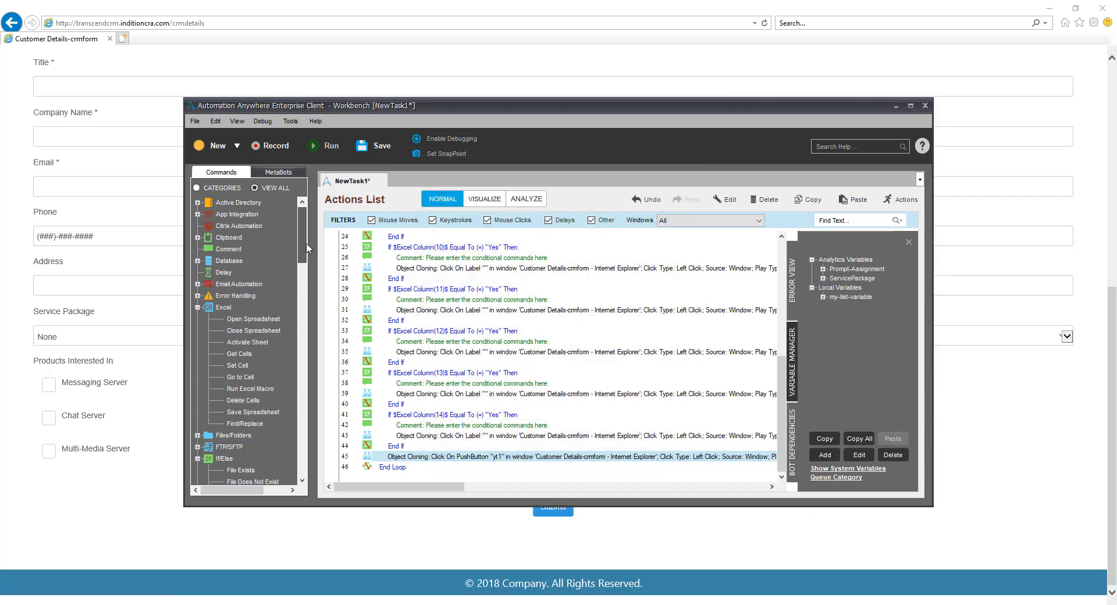
left_click_drag(225, 273, 427, 462)
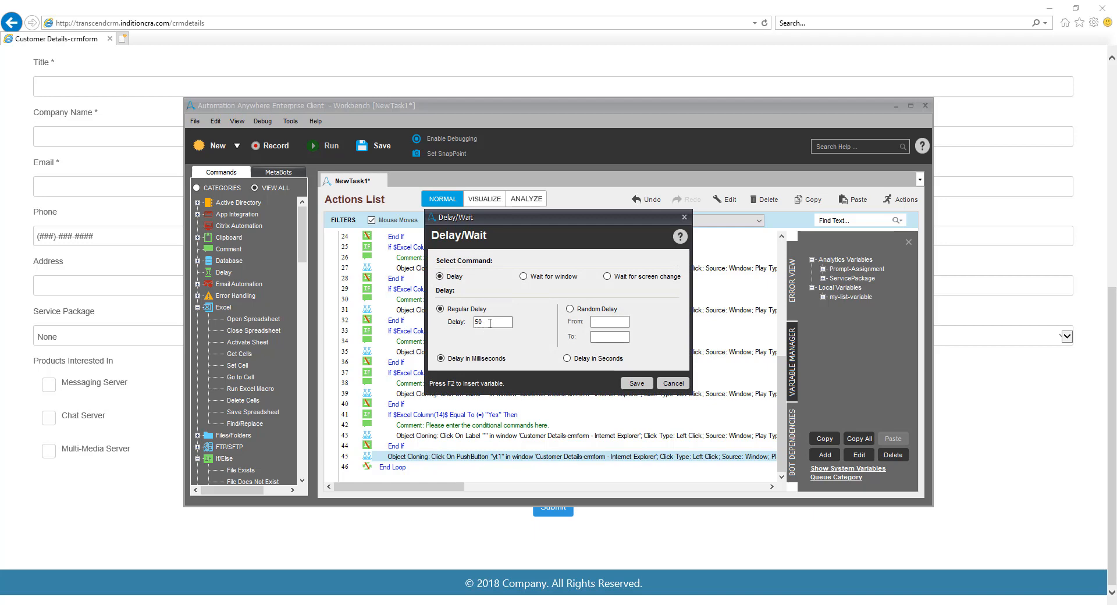
left_click(566, 358)
left_click(634, 383)
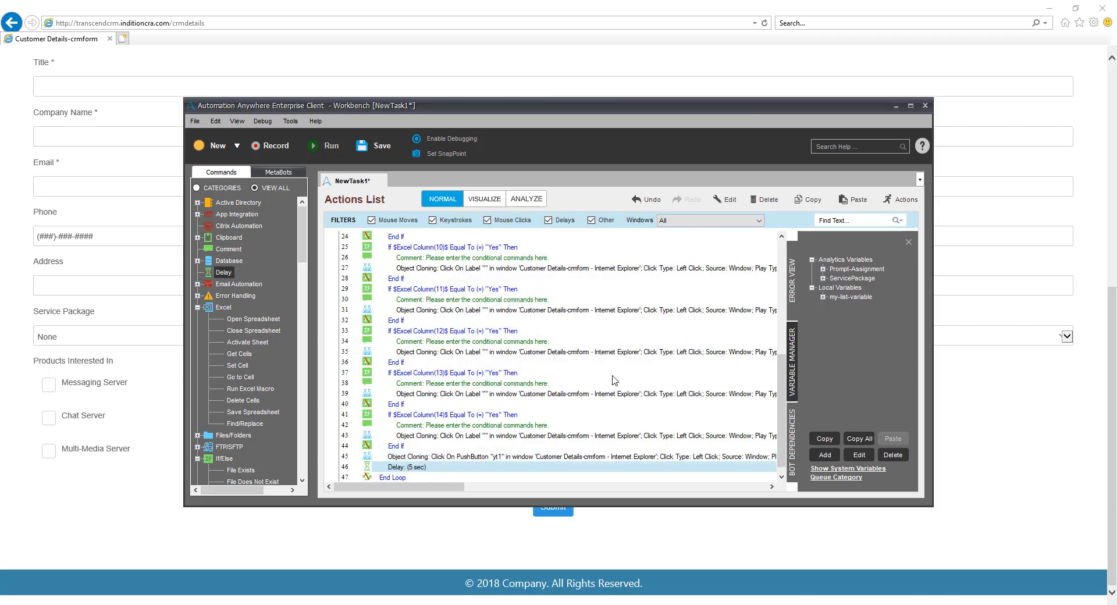
scroll(250, 349, "down", 10)
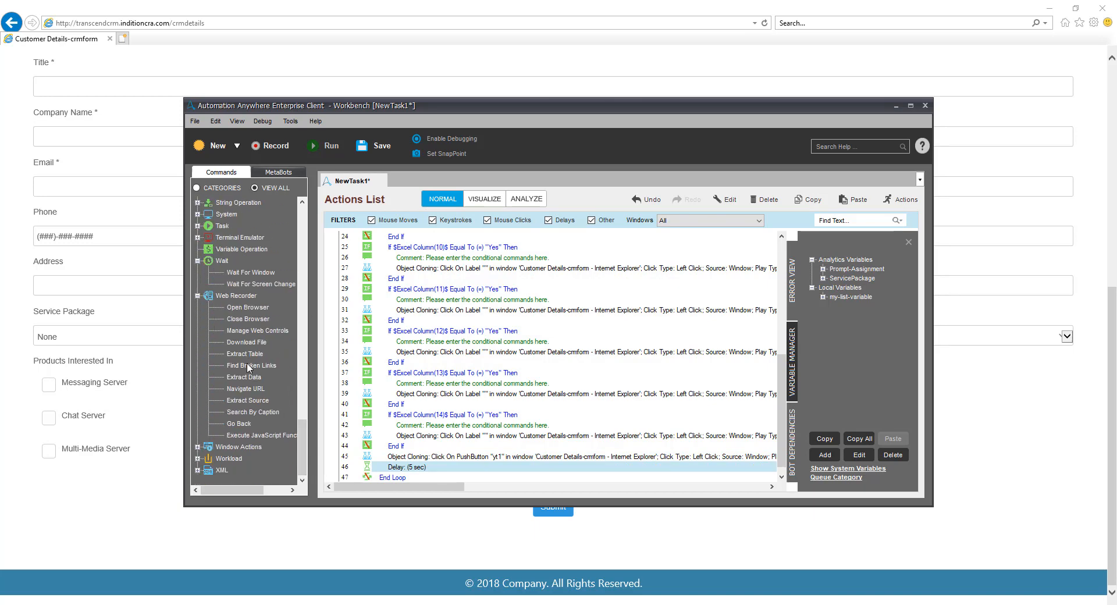
left_click_drag(243, 391, 423, 462)
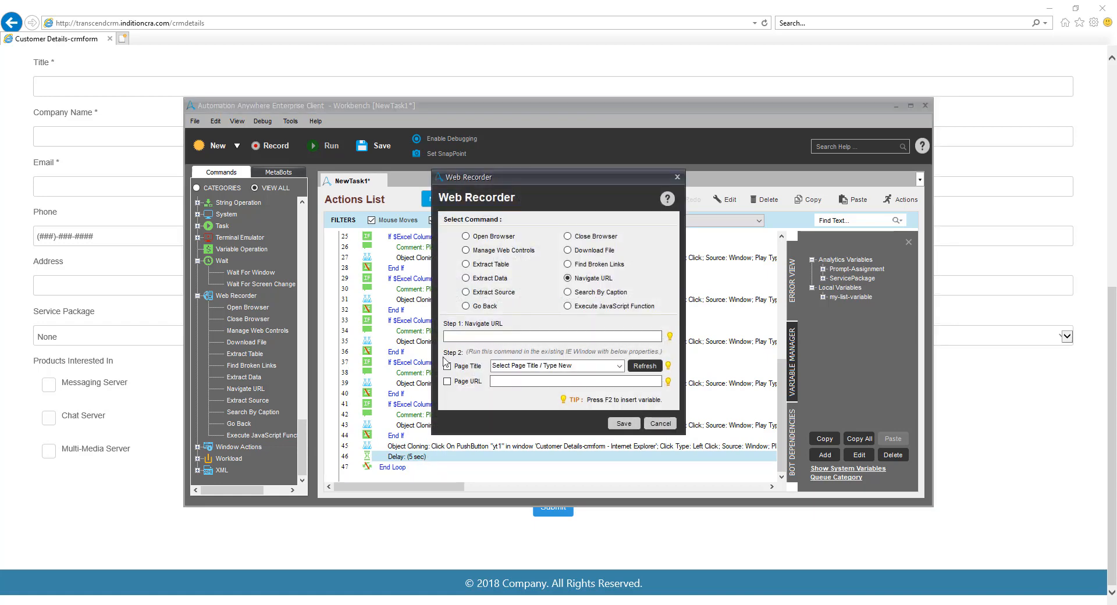
key("ctrl+v")
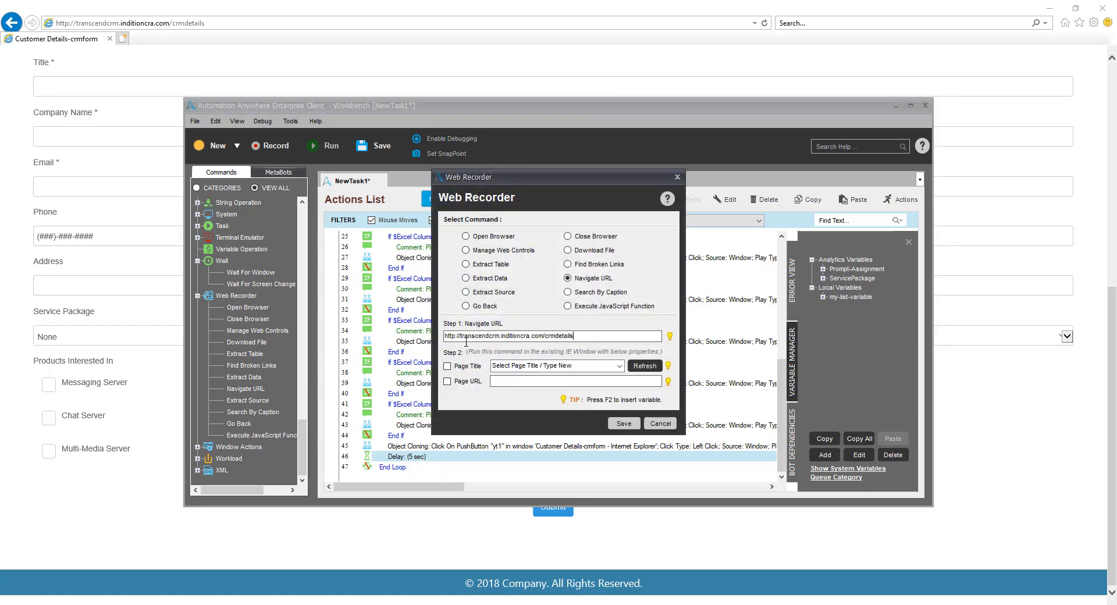
left_click(618, 425)
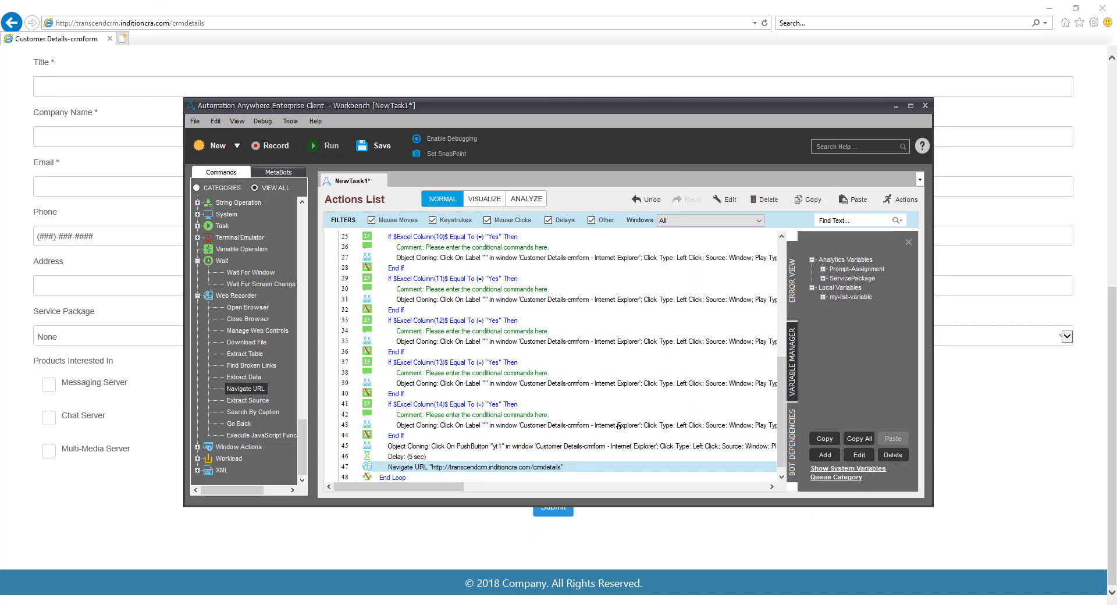
Add a Close Browser command after End Loop and save it
scroll(603, 370, "down", 1)
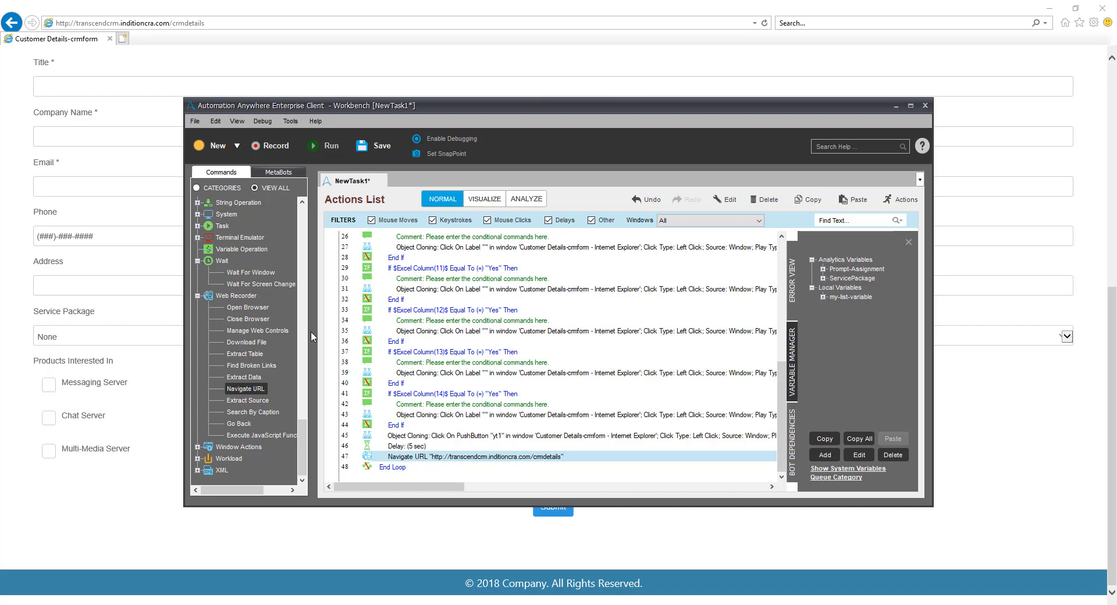
left_click_drag(248, 323, 387, 482)
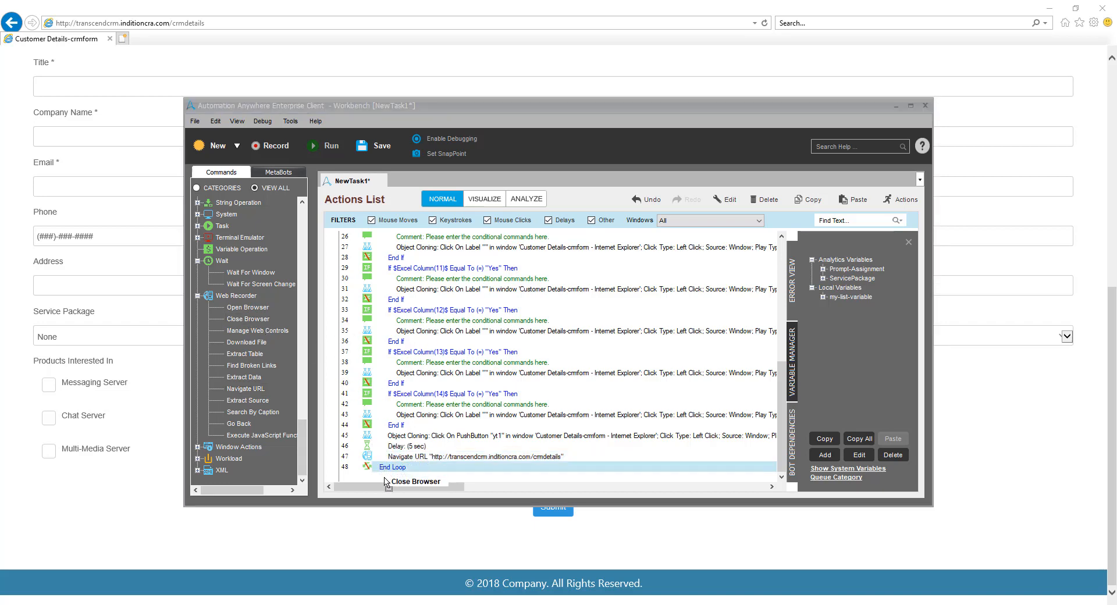
left_click(624, 377)
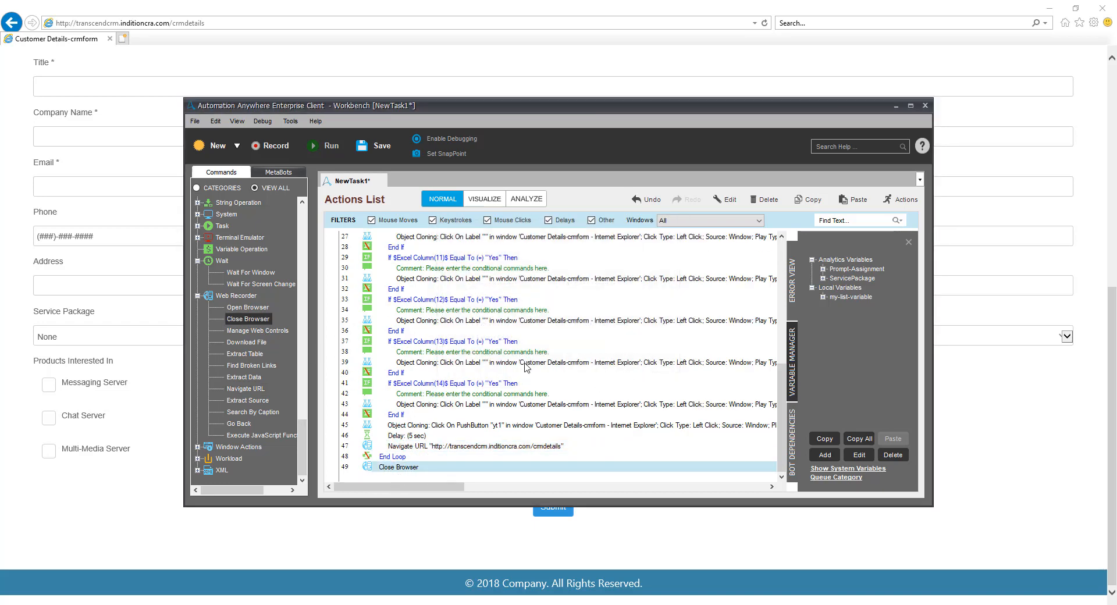
Add an Excel Close Spreadsheet command for the Default session after Close Browser at the end of the task
scroll(266, 286, "up", 10)
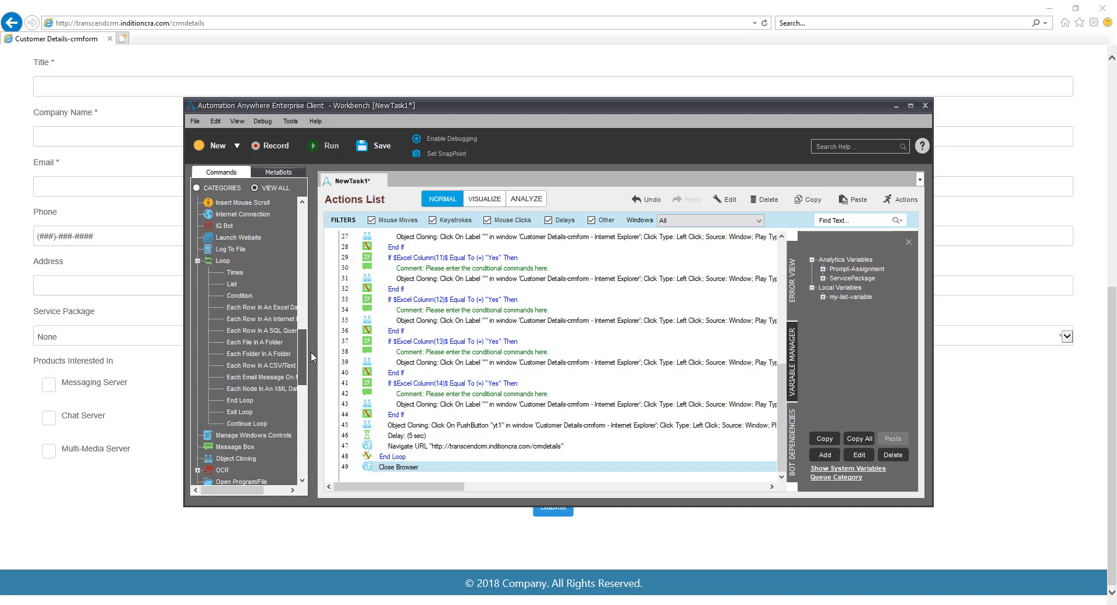
left_click_drag(265, 286, 395, 478)
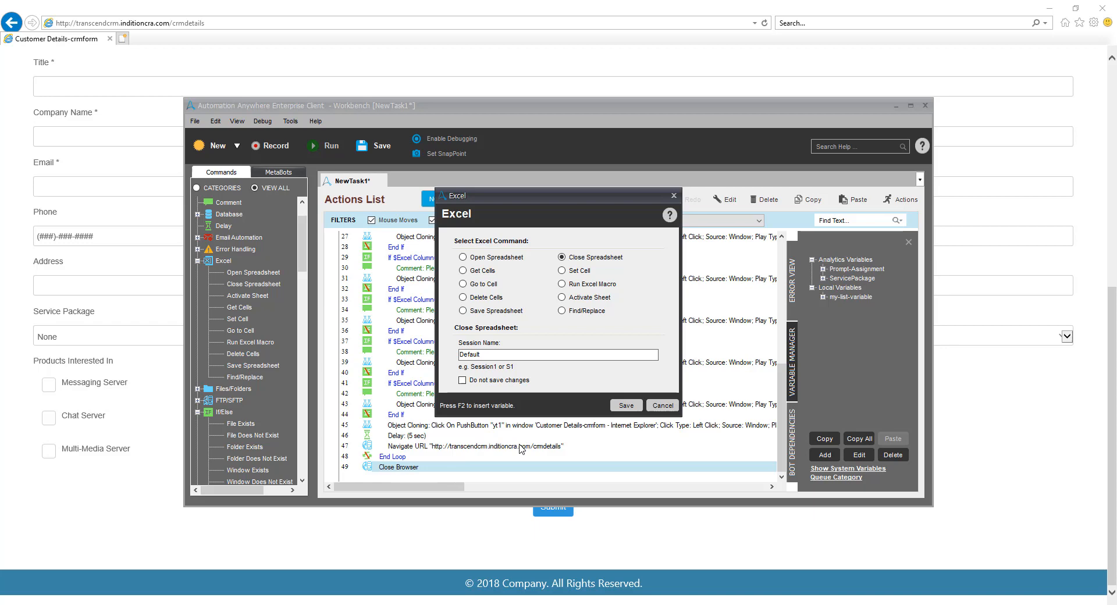
left_click(627, 406)
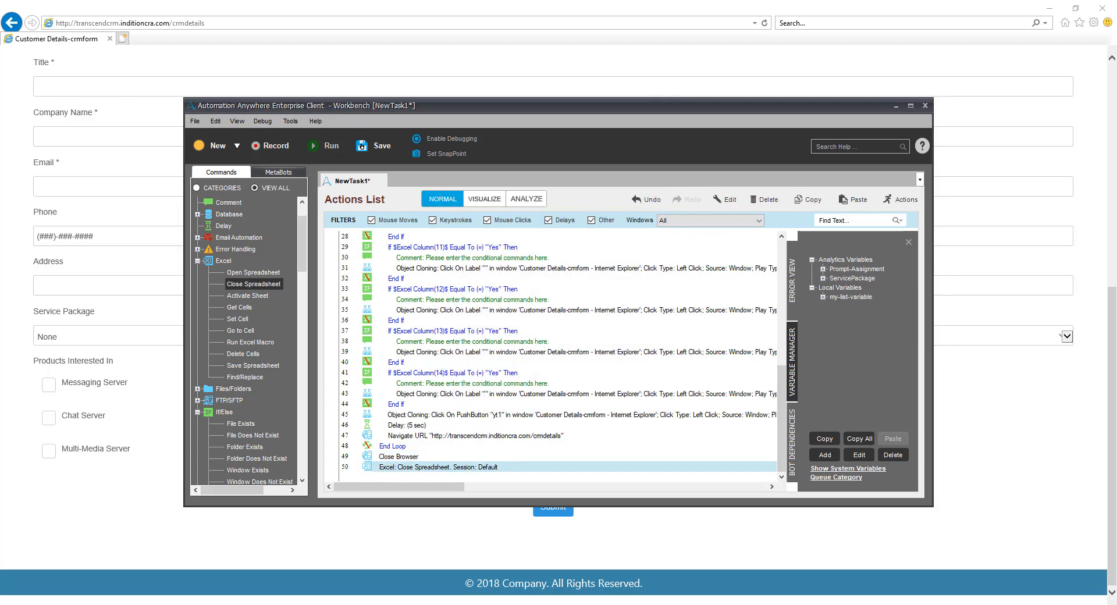
Save the task as CustomerCRM in the Customer Tasks directory
left_click(363, 147)
type("CustomerCRM")
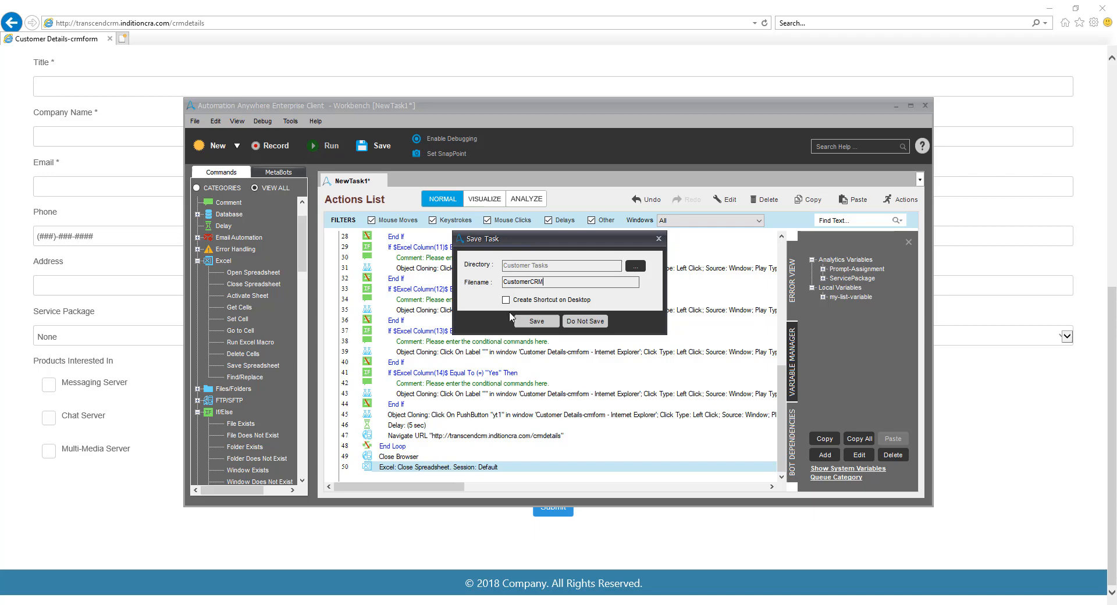
left_click(533, 321)
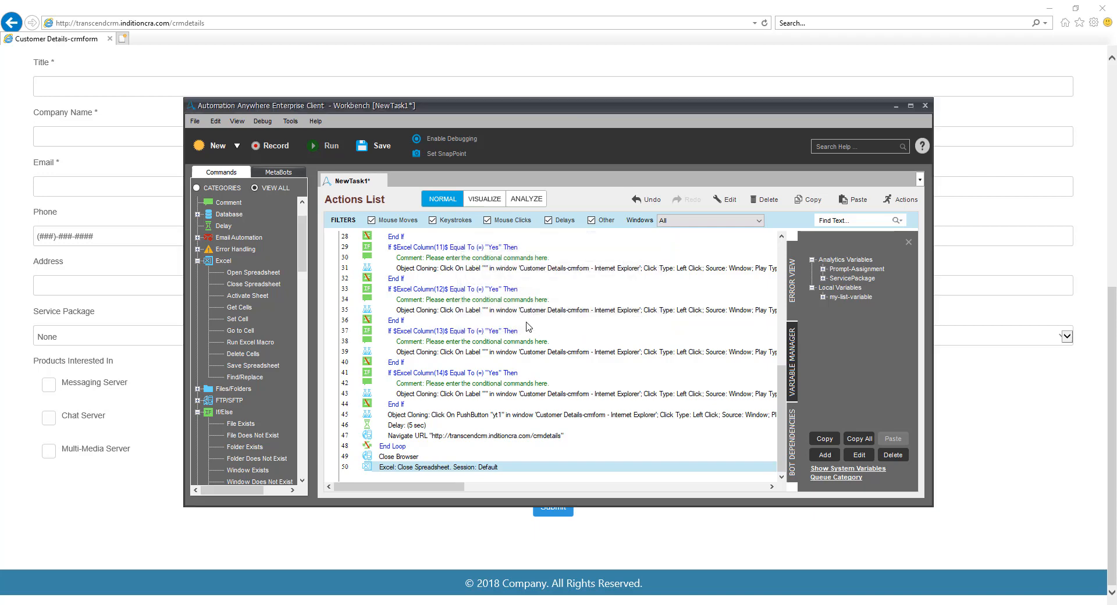
Close the web browser and the open Excel workbook, and run the CustomerCRM task
left_click(1102, 8)
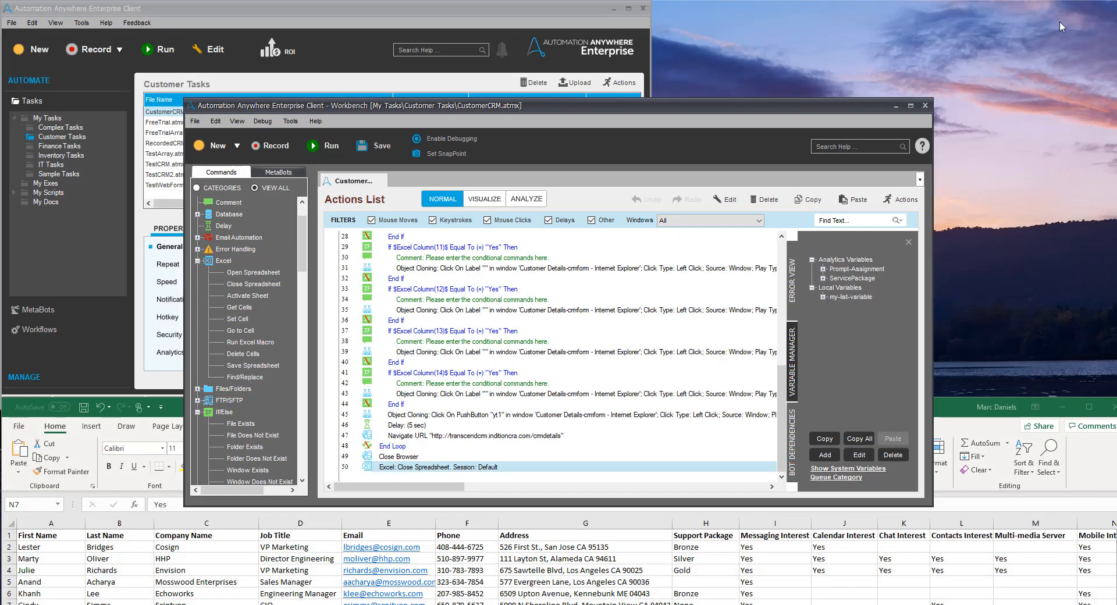
left_click(966, 406)
left_click(1111, 407)
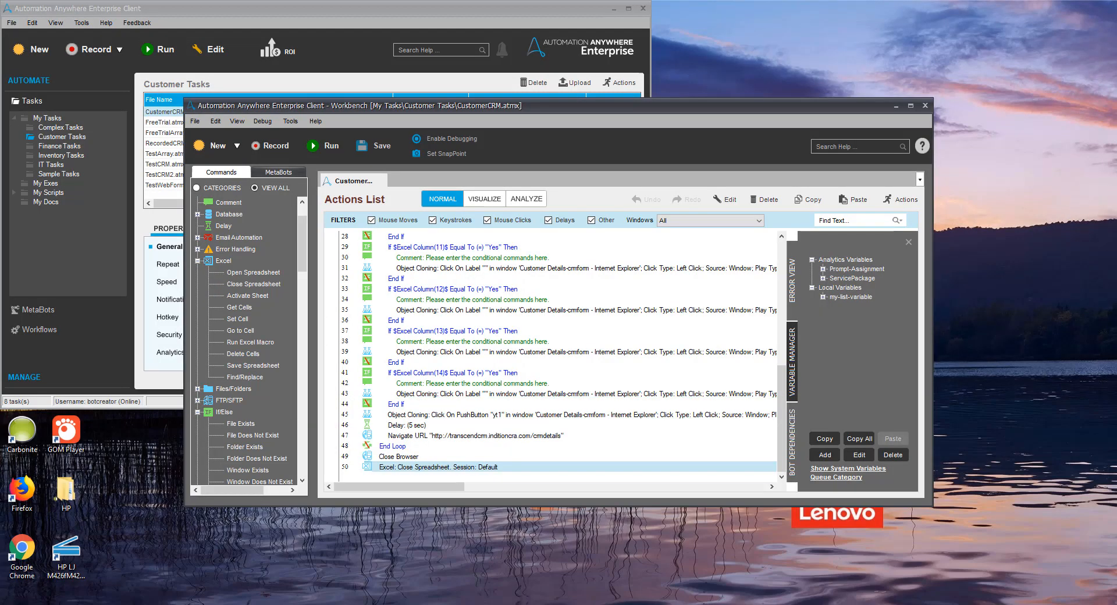
left_click(317, 145)
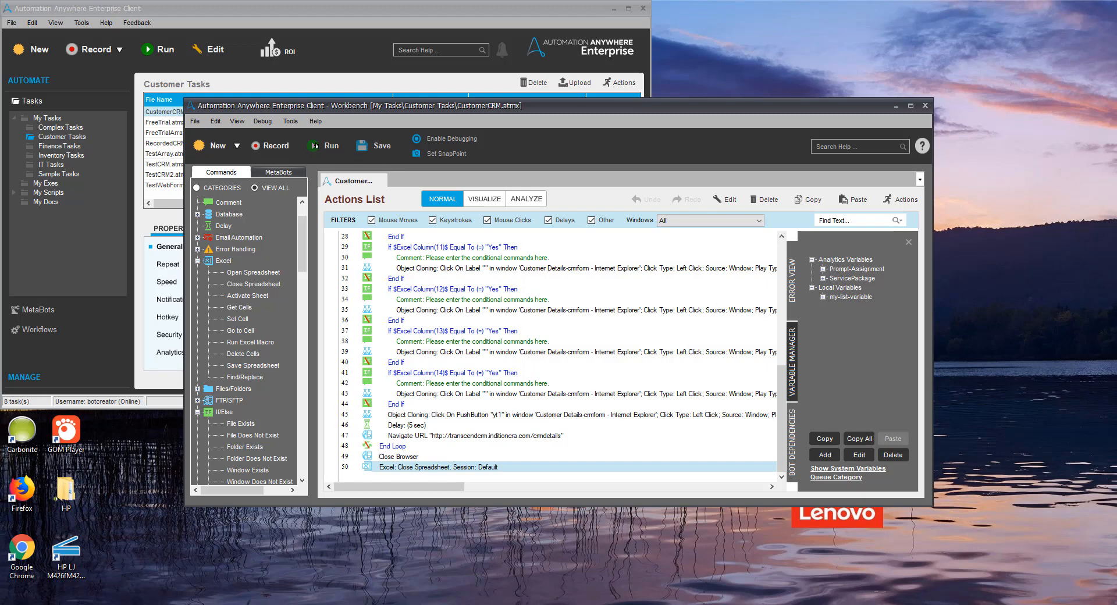